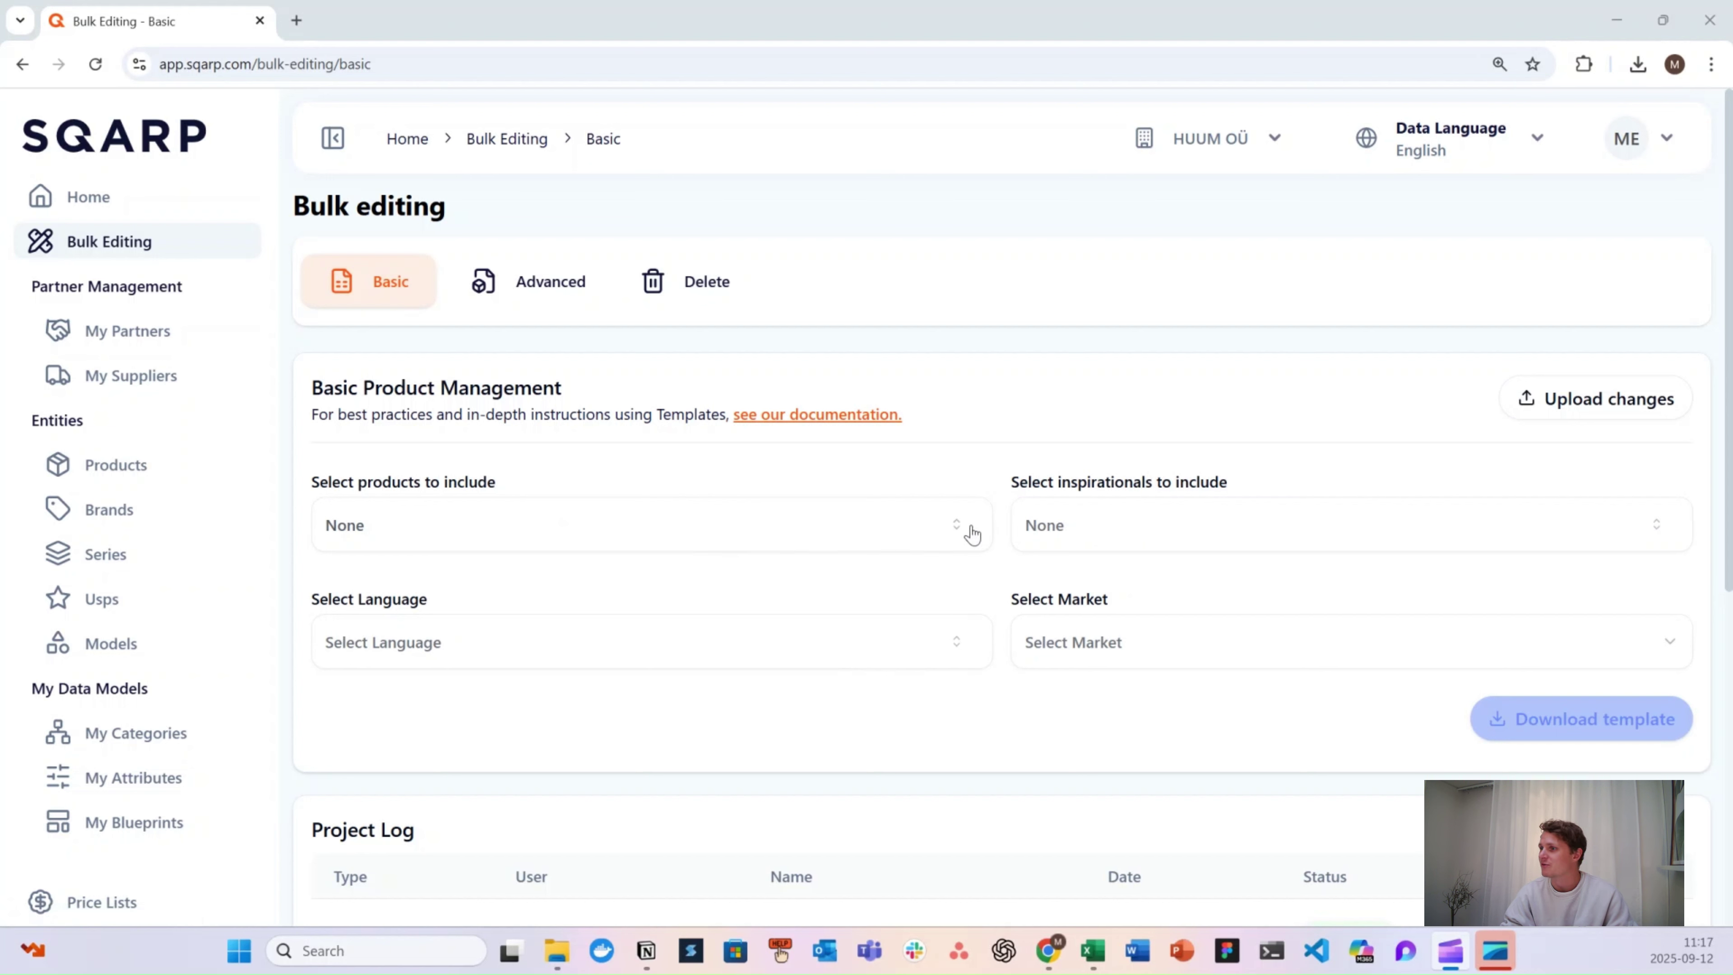
- Download the basic product template with English as the language and Sweden as the market, leaving products and inspirationals at None
{"action": "left_click", "coordinate": [608, 656]}
{"action": "left_click", "coordinate": [464, 734]}
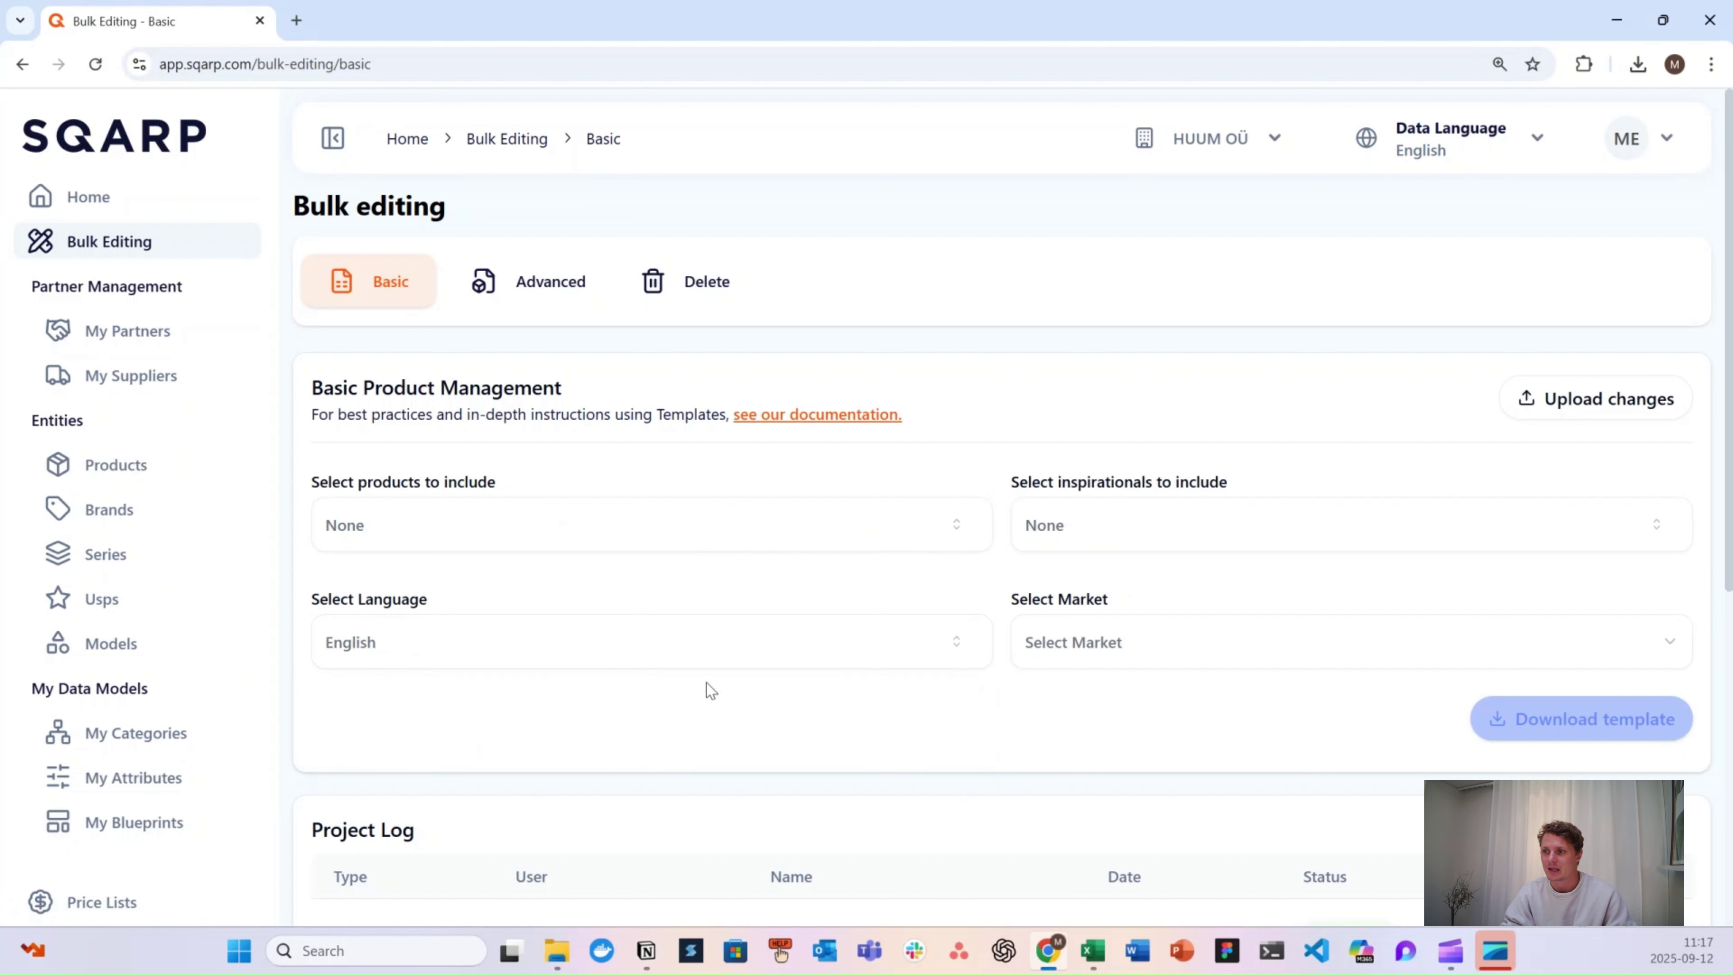
{"action": "left_click", "coordinate": [1133, 649]}
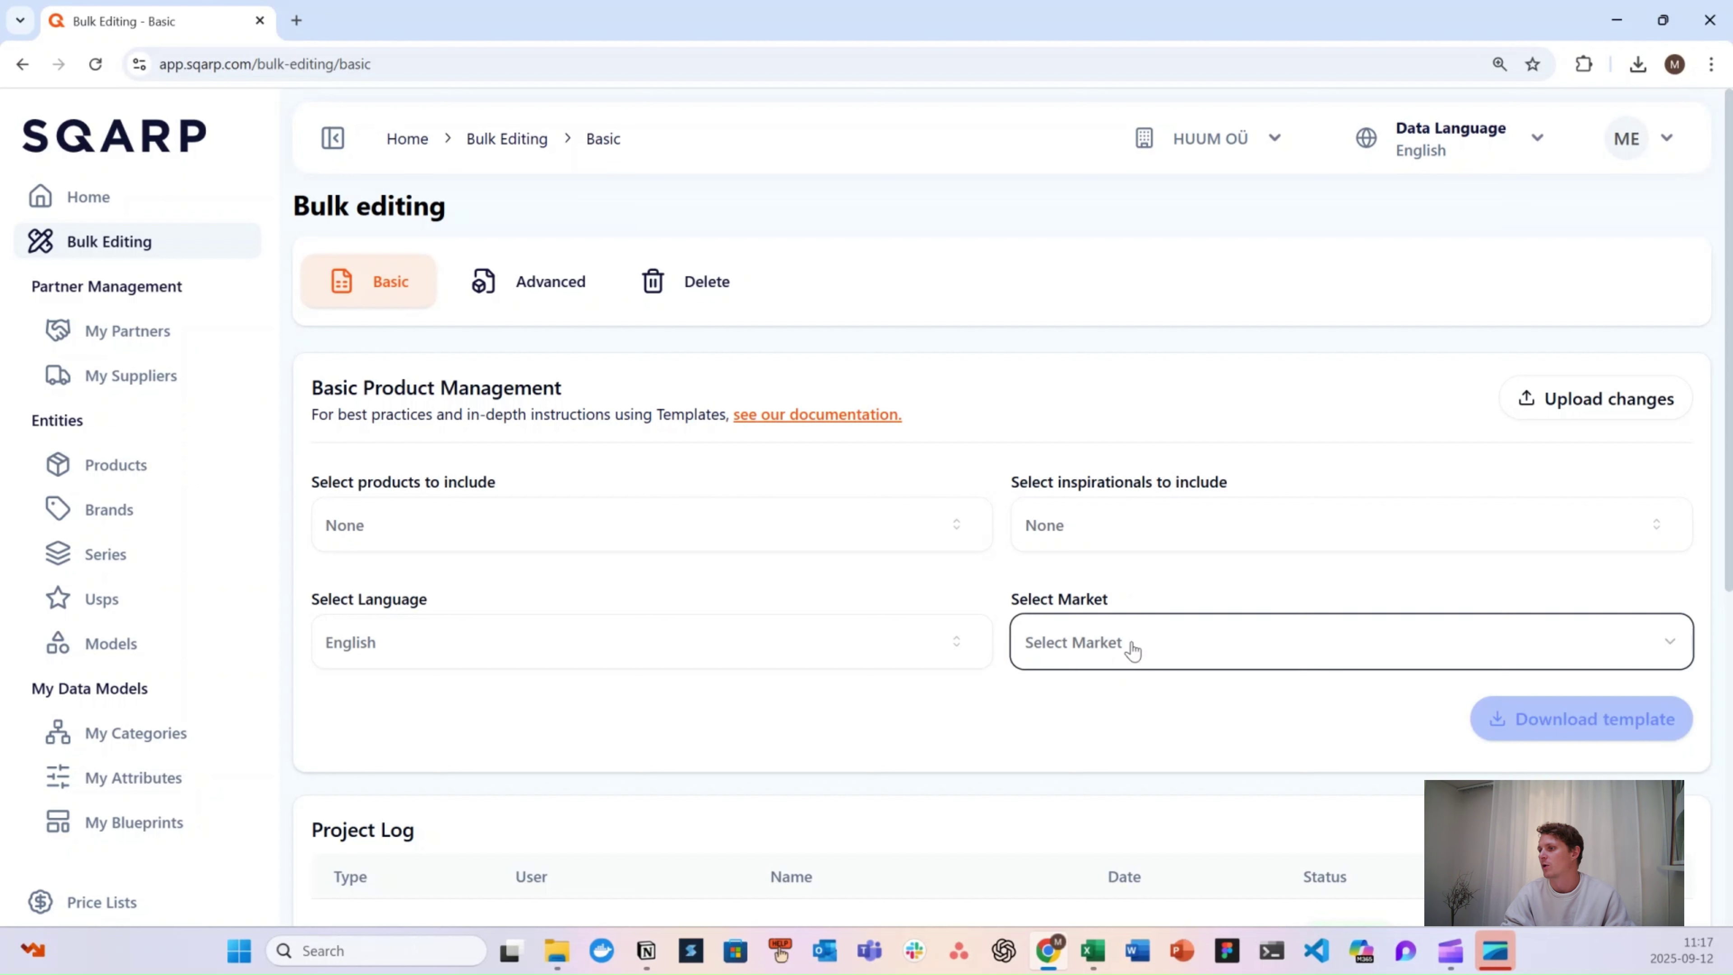
{"action": "type", "text": "swed"}
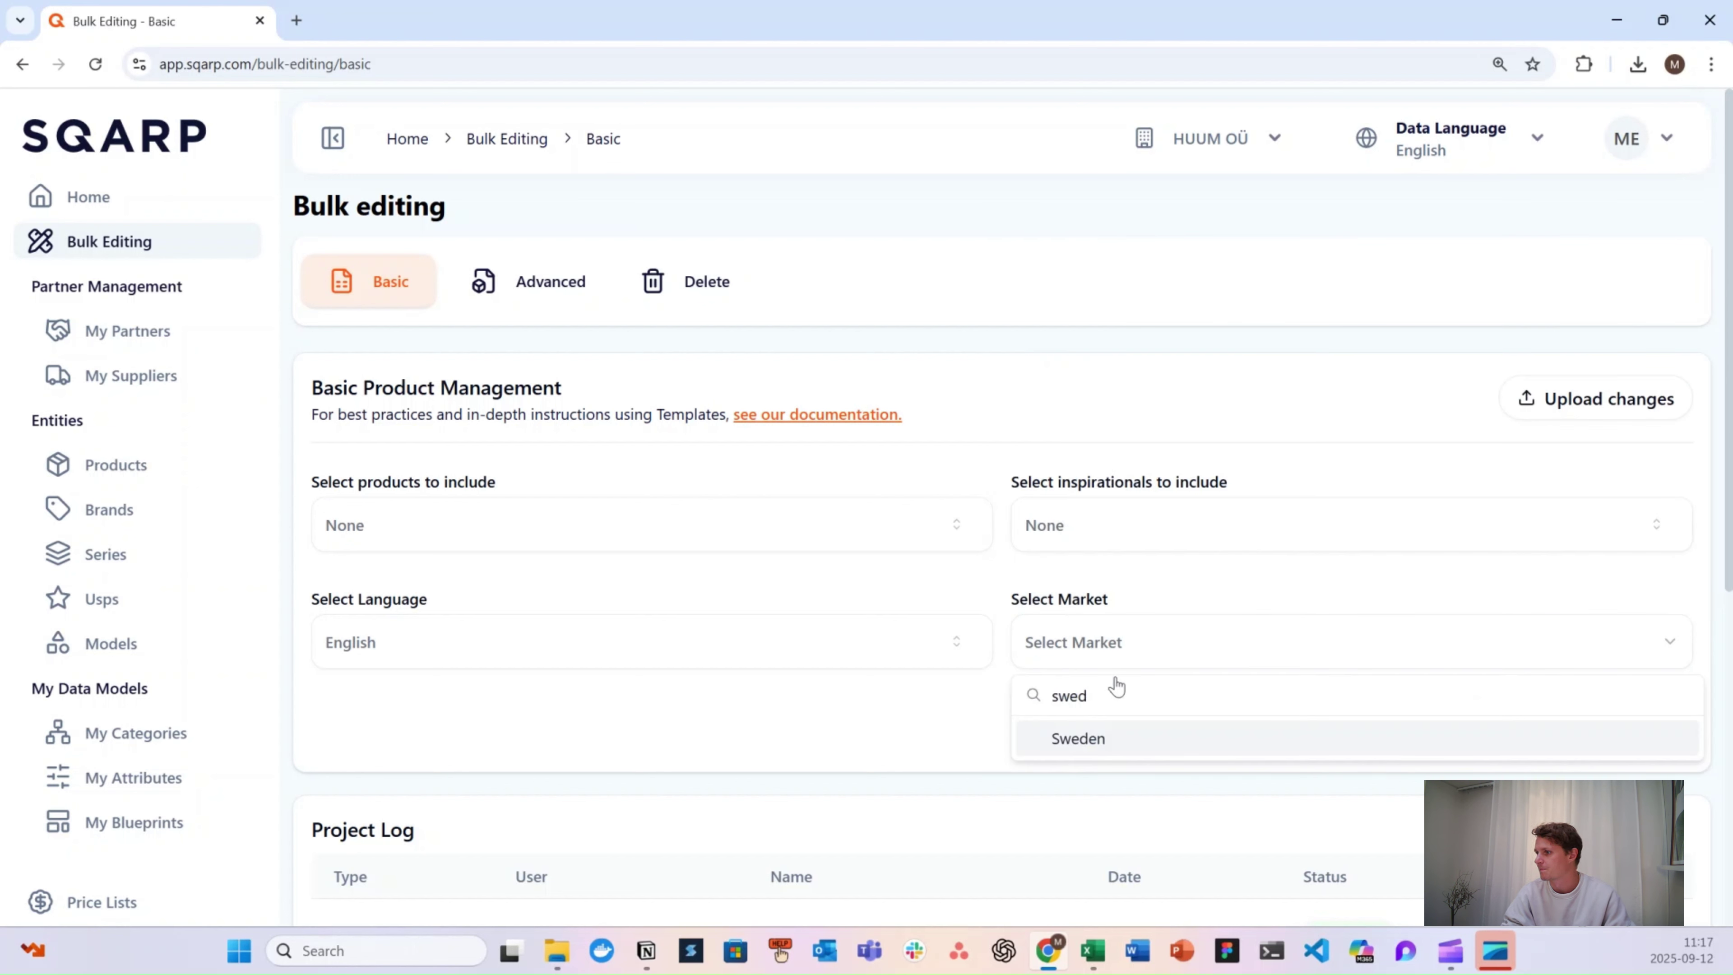
{"action": "left_click", "coordinate": [1074, 740]}
{"action": "left_click", "coordinate": [1550, 721]}
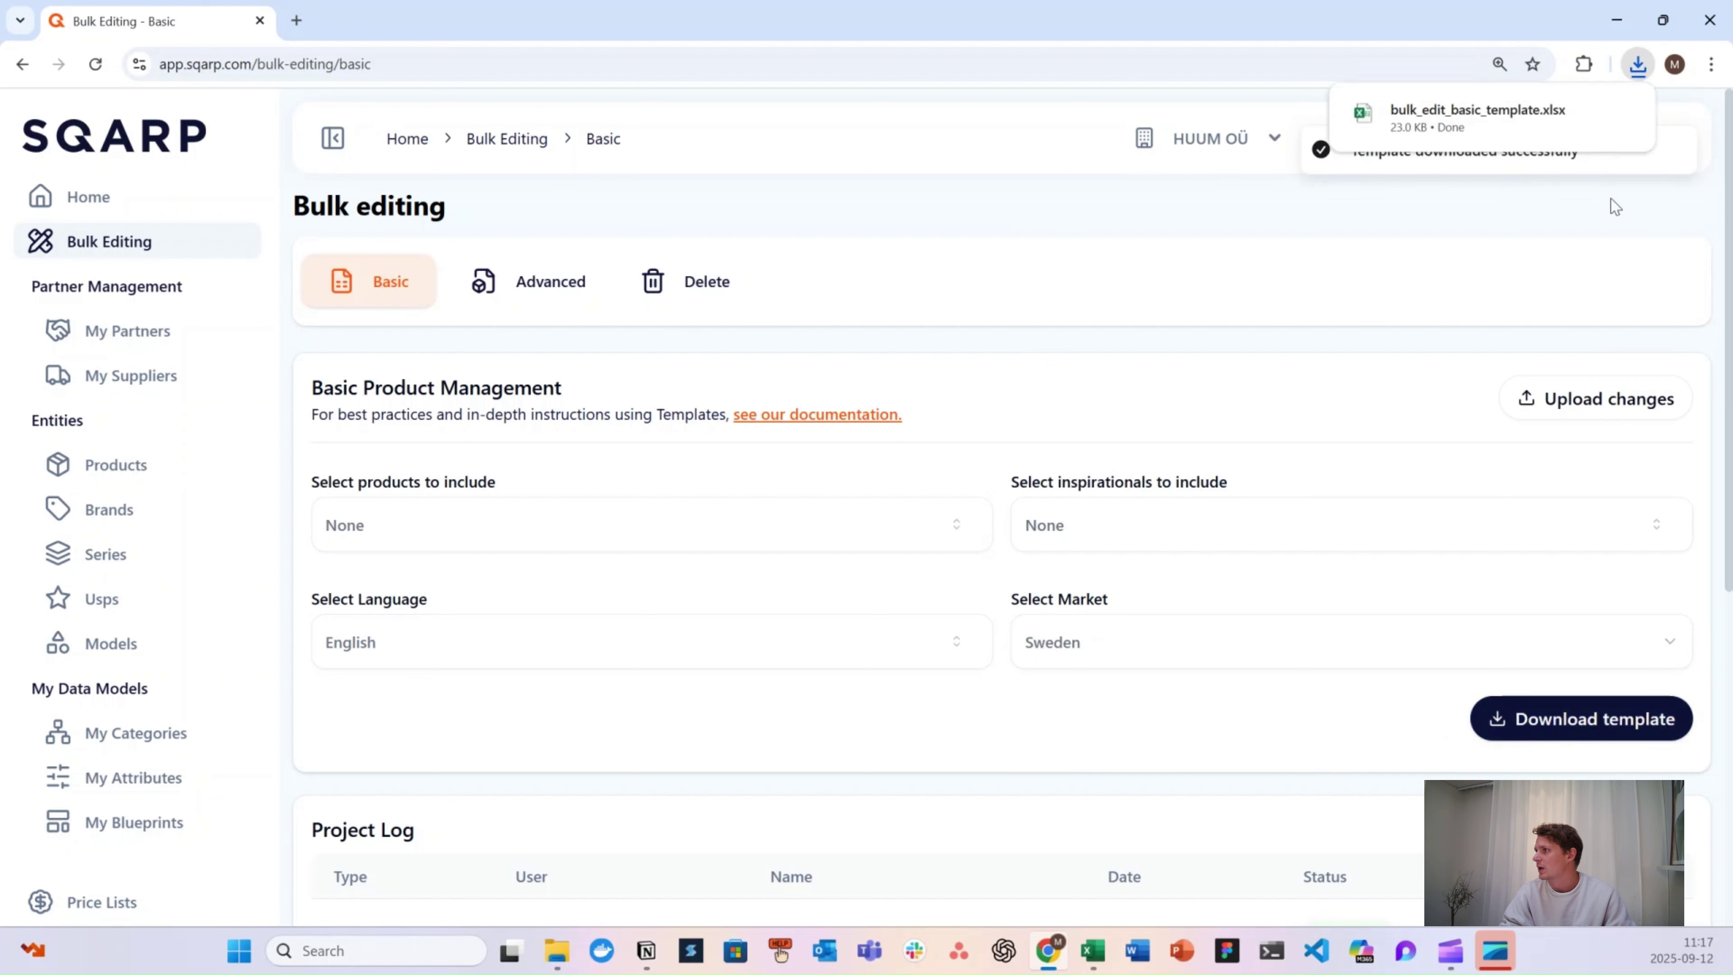
- Open the downloaded bulk_edit_basic_template.xlsx workbook in Excel
{"action": "left_click", "coordinate": [1479, 113]}
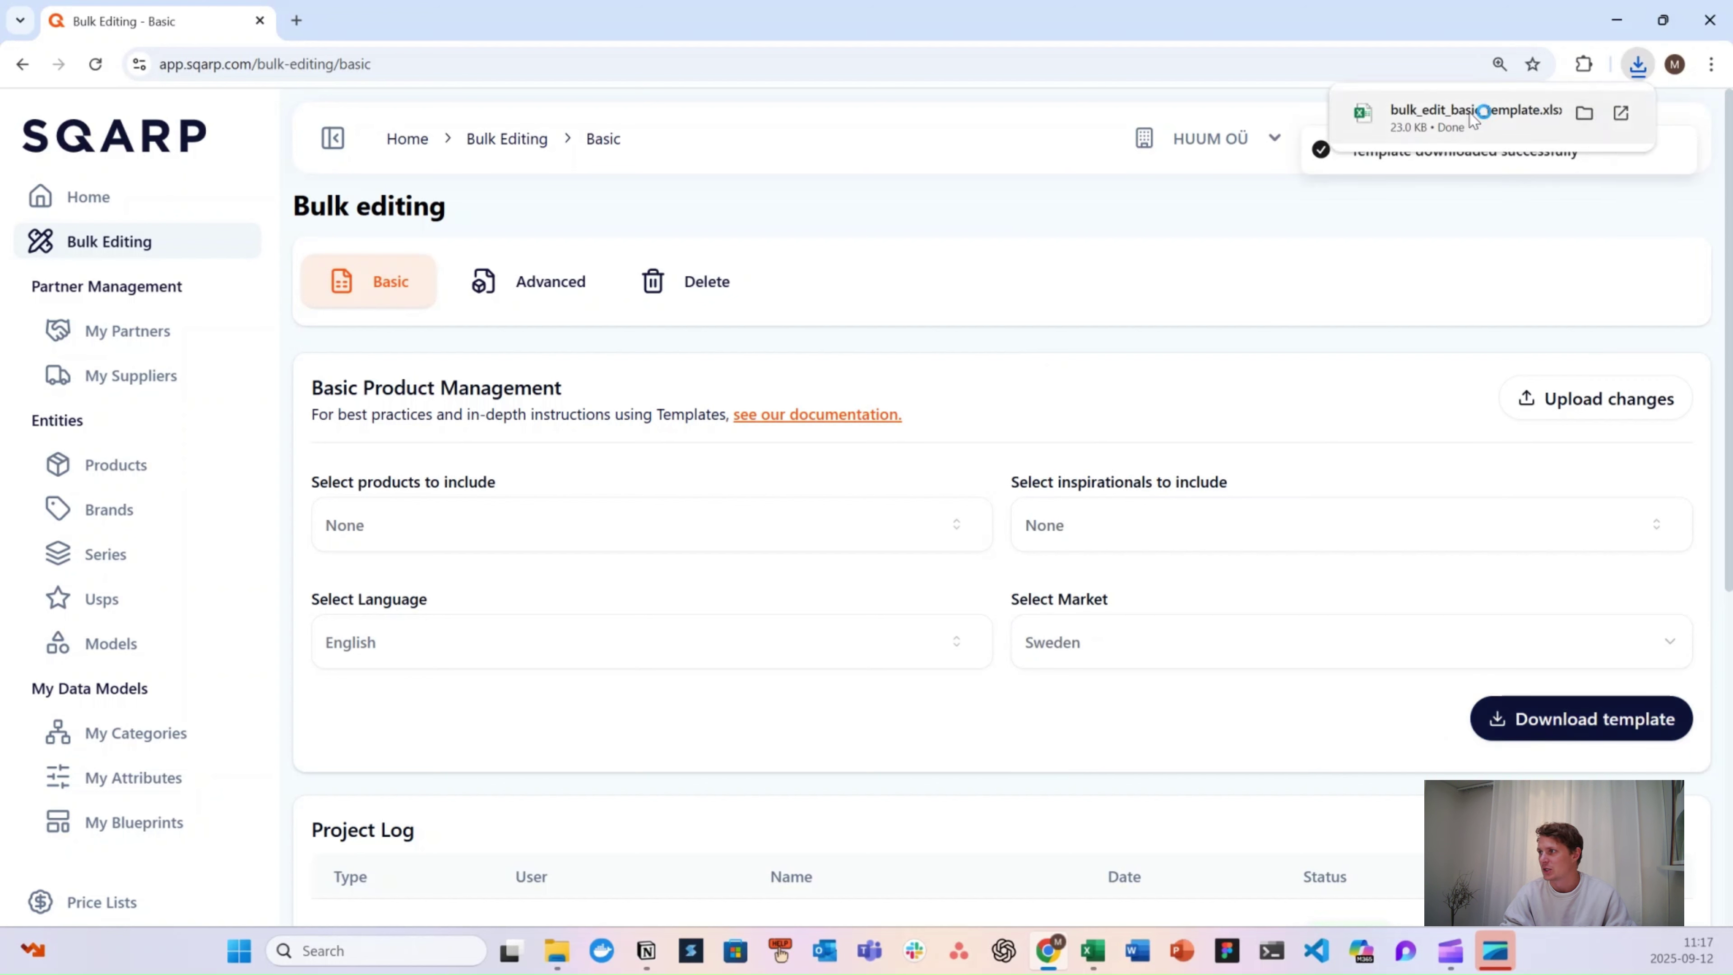
{"action": "double_click", "coordinate": [850, 265]}
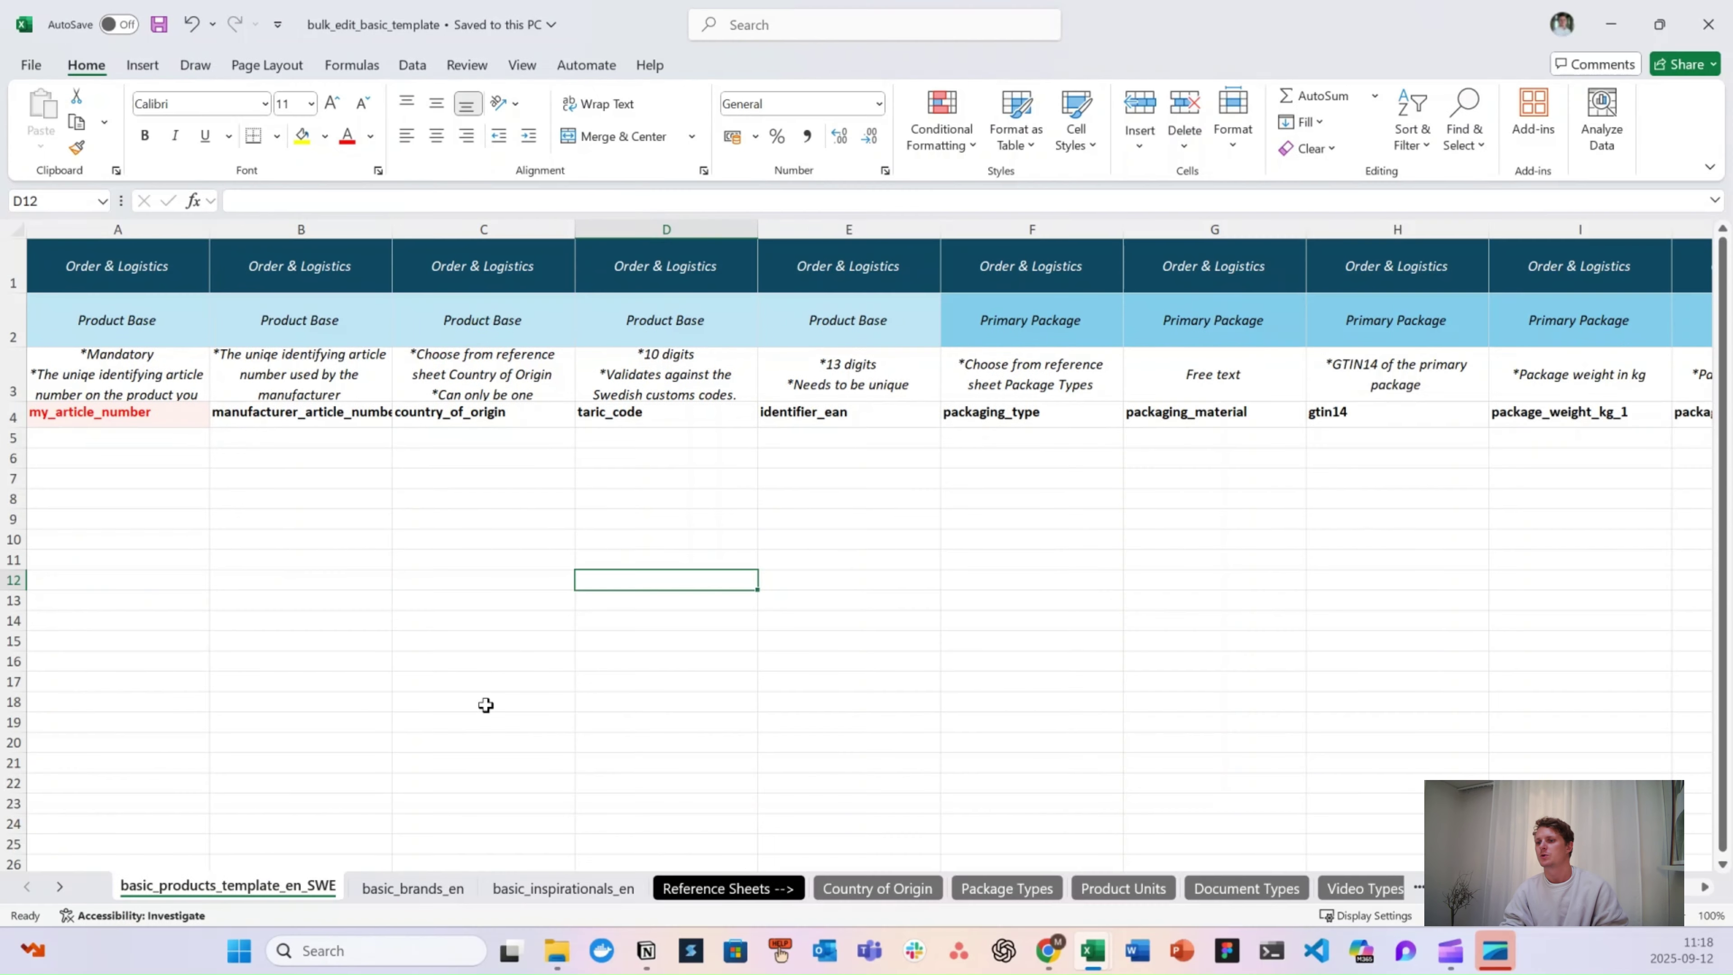
{"action": "left_click", "coordinate": [473, 718]}
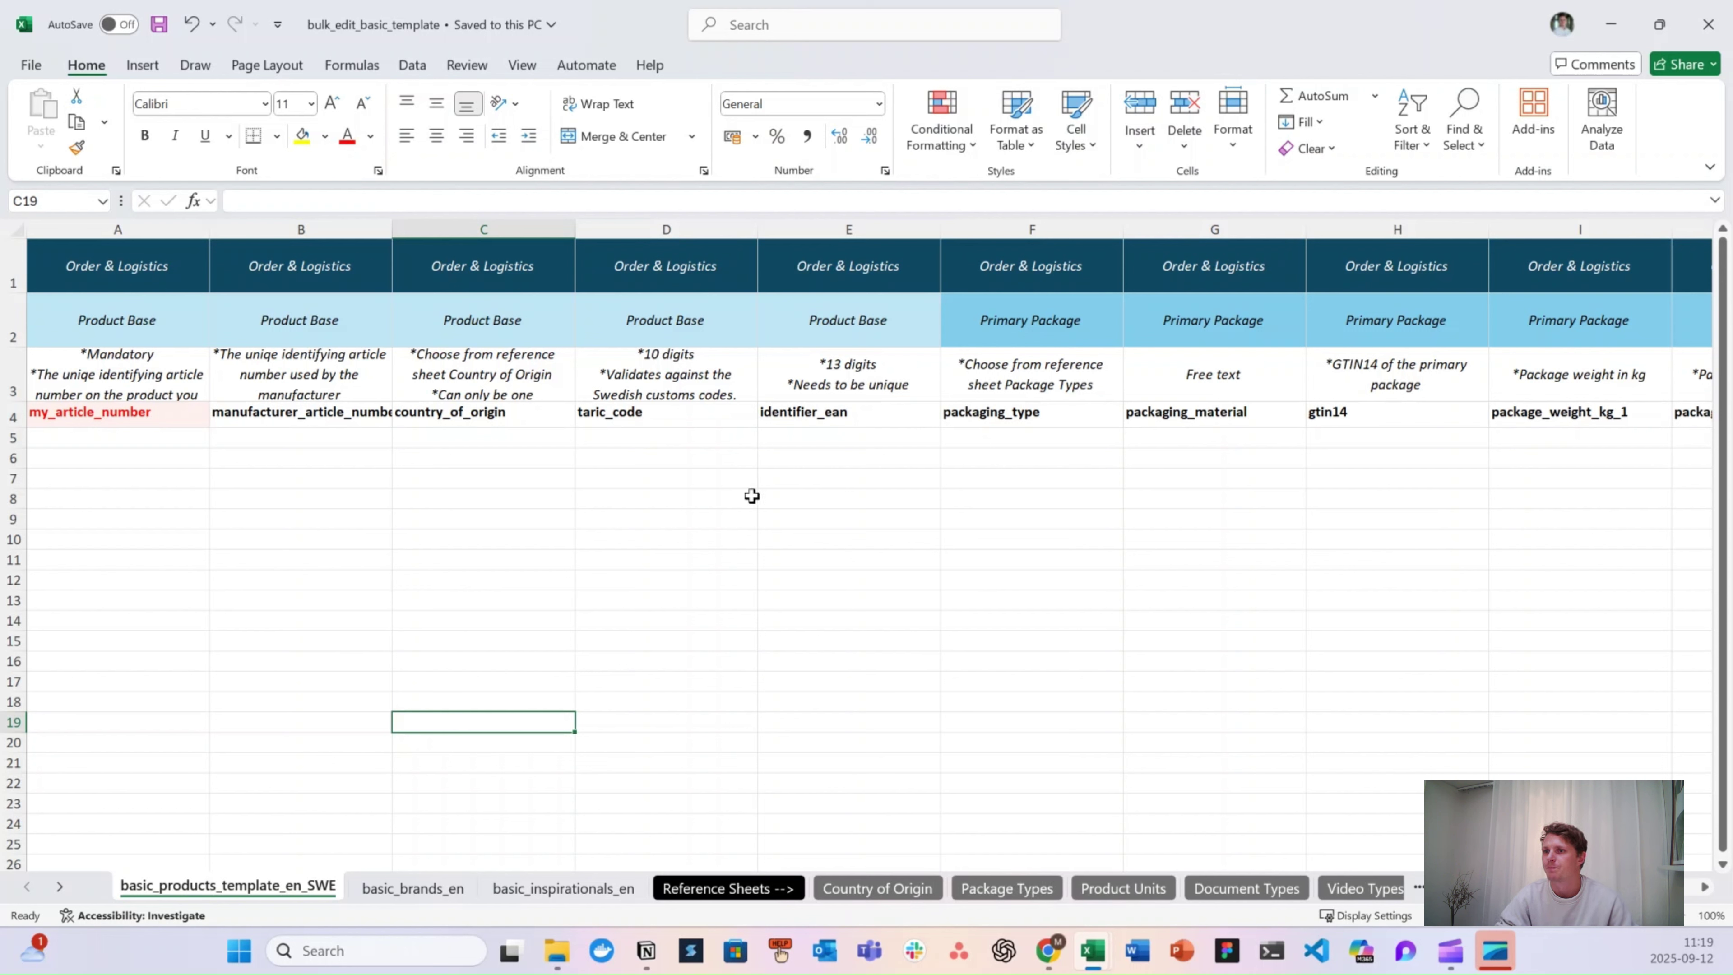
- Freeze the panes at cell B5 so the four header rows and the my_article_number column stay fixed
{"action": "left_click", "coordinate": [271, 438]}
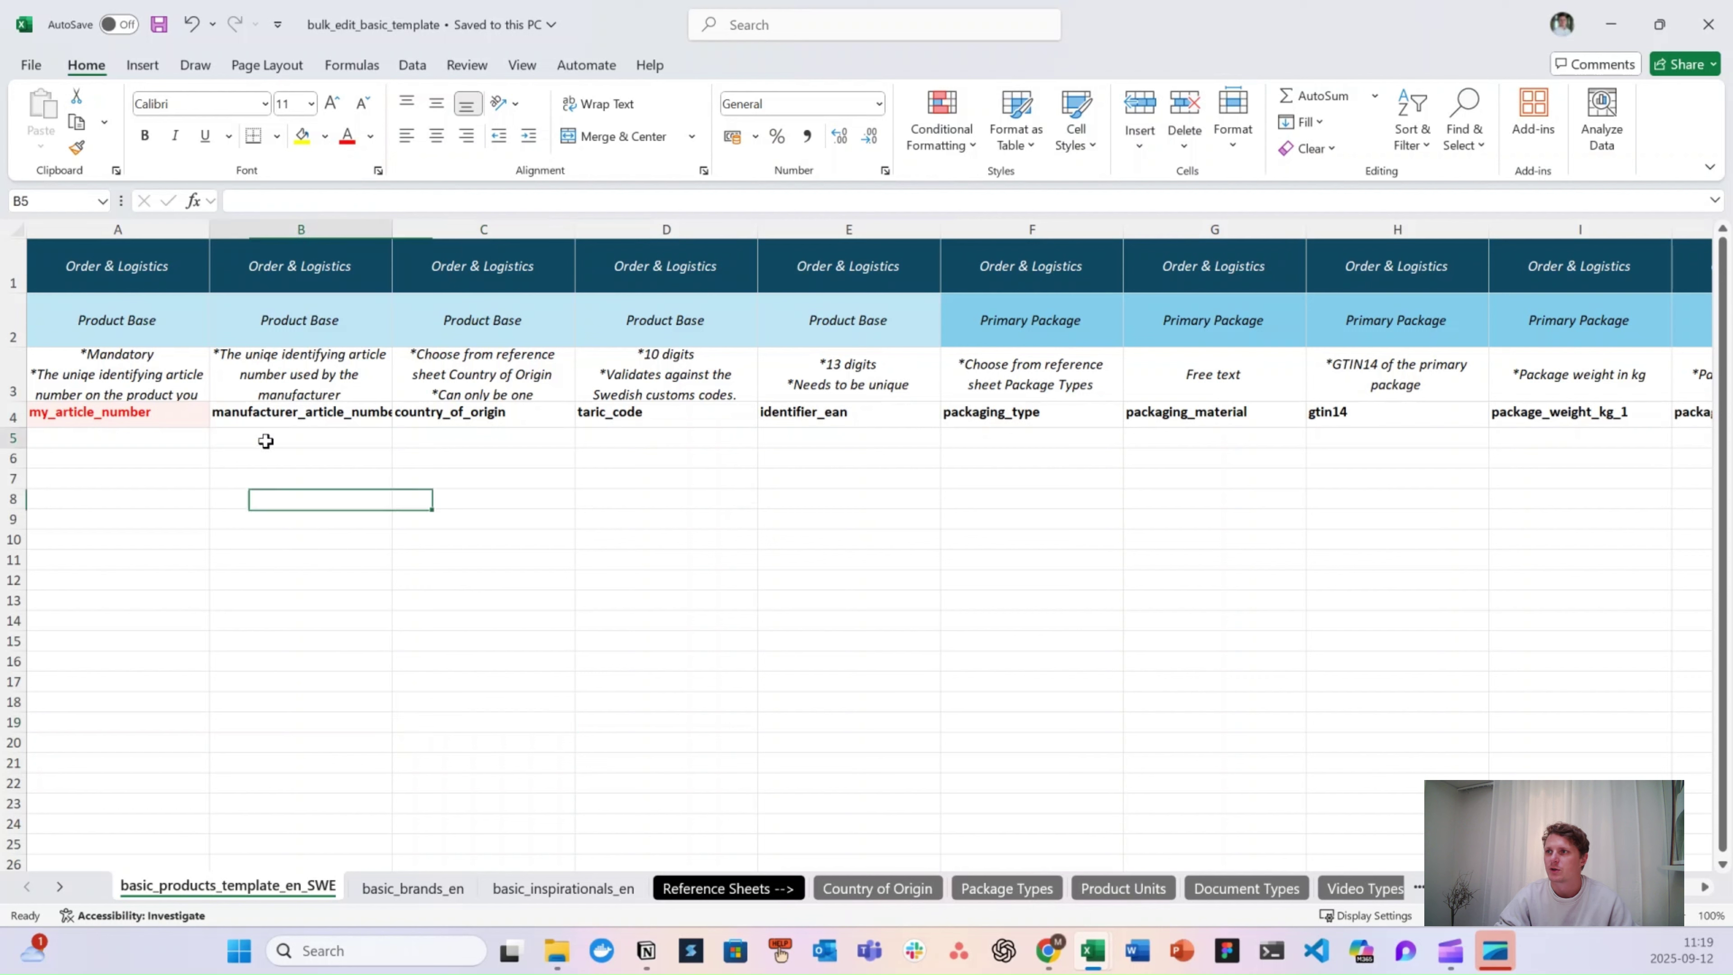
{"action": "left_click", "coordinate": [981, 27]}
{"action": "type", "text": "freeze"}
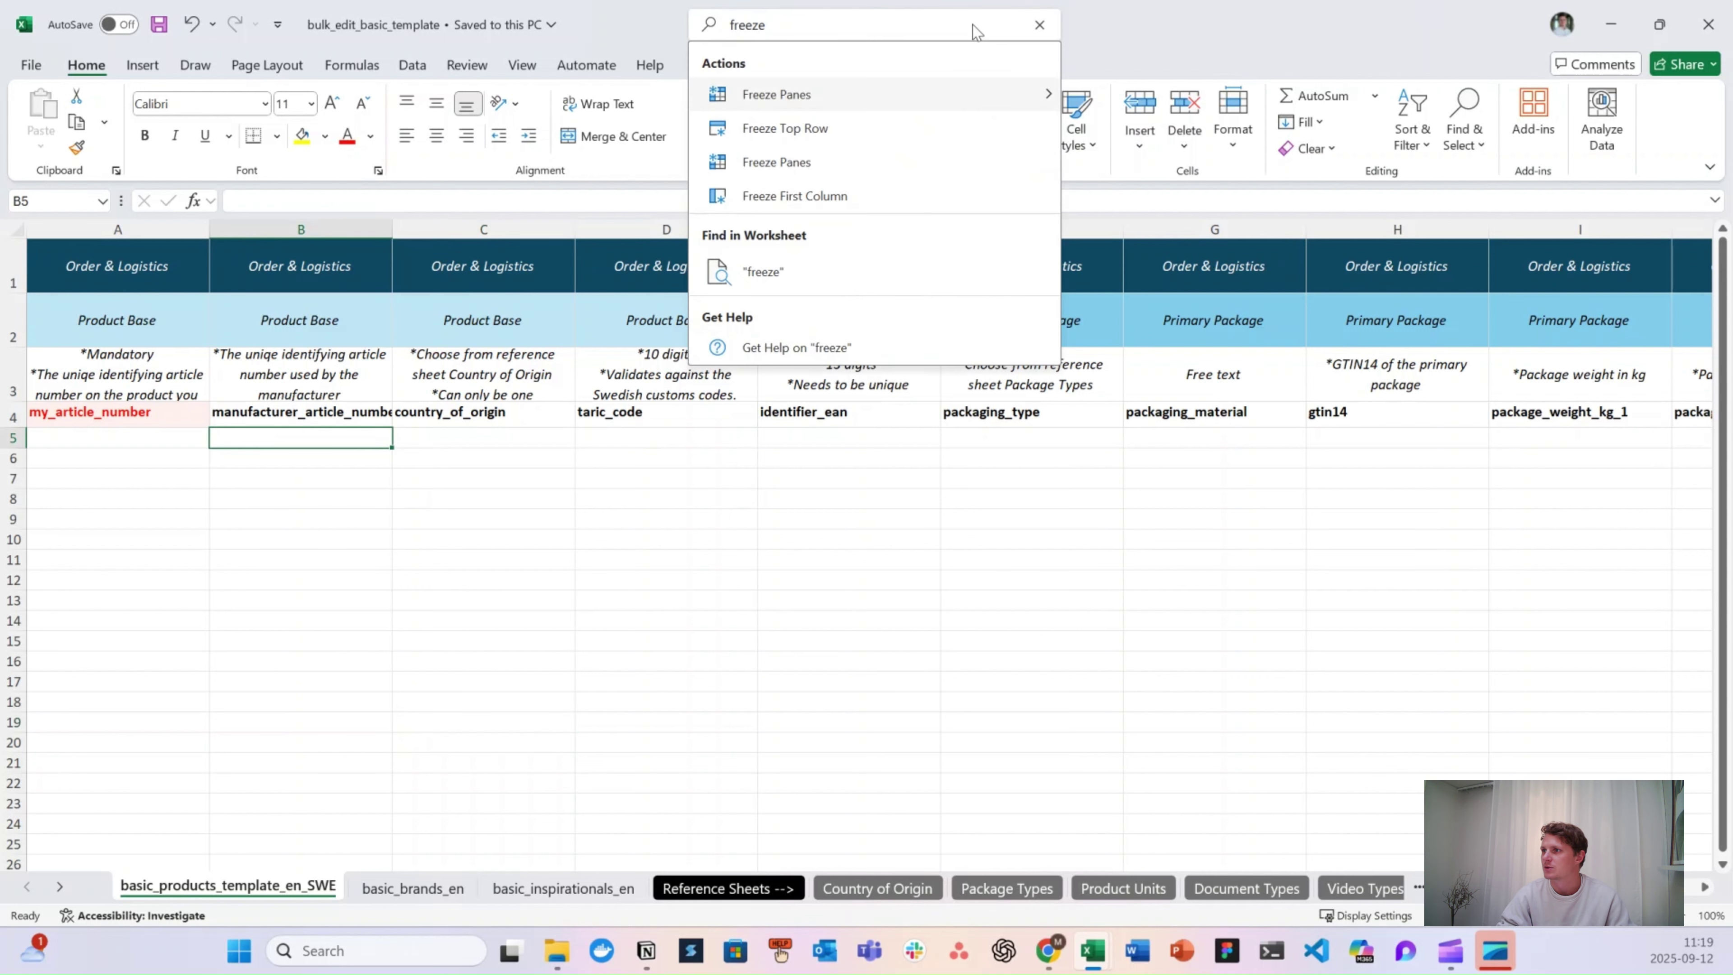
{"action": "left_click", "coordinate": [917, 169]}
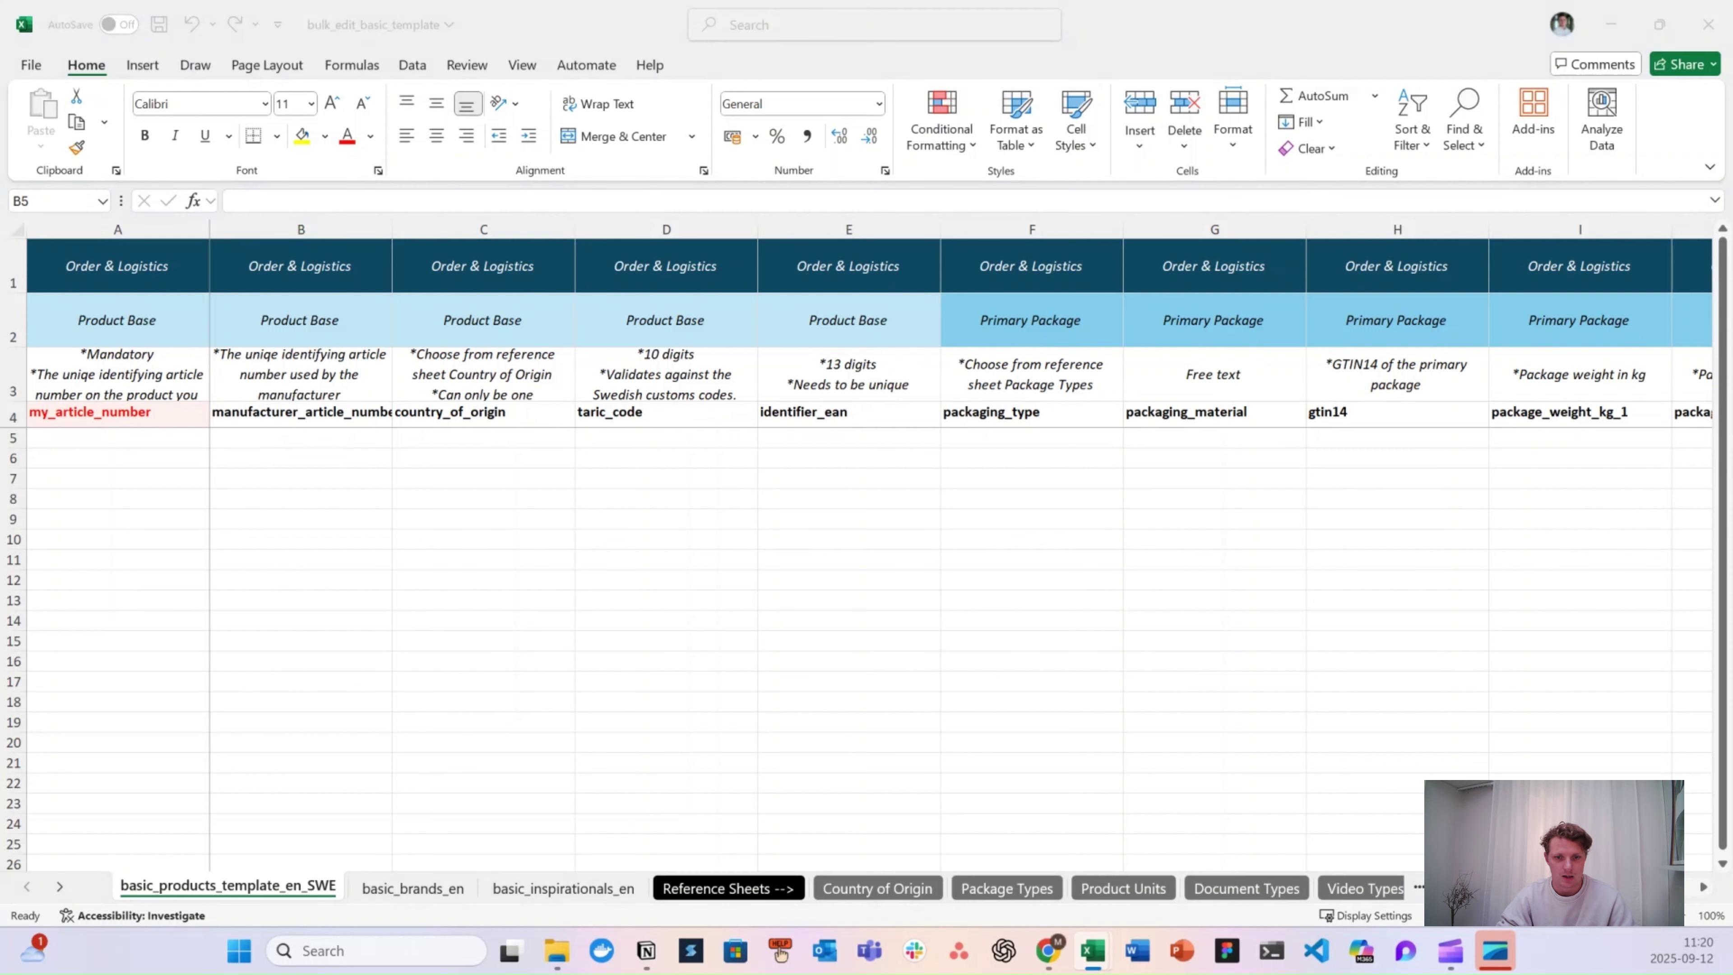
- Paste the copied packaging type, packaging material and GTIN14 values starting at cell F5, and fit the packaging_material column to its contents
{"action": "key", "text": "ctrl+c"}
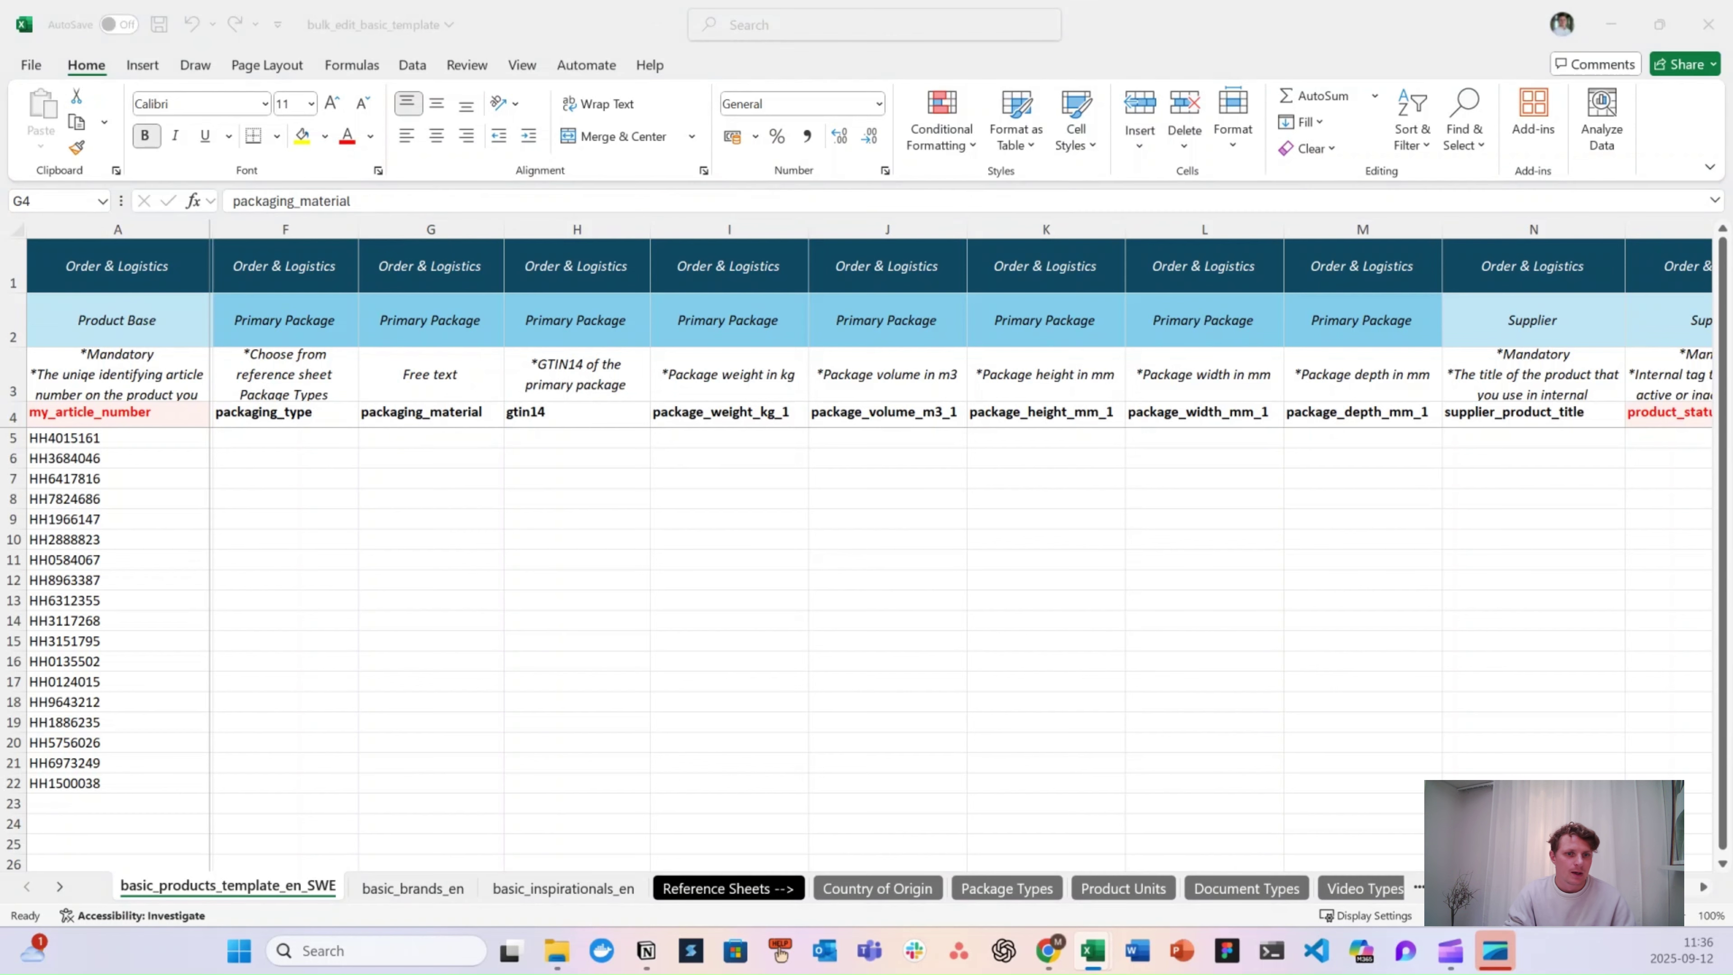
{"action": "key", "text": "ctrl+c"}
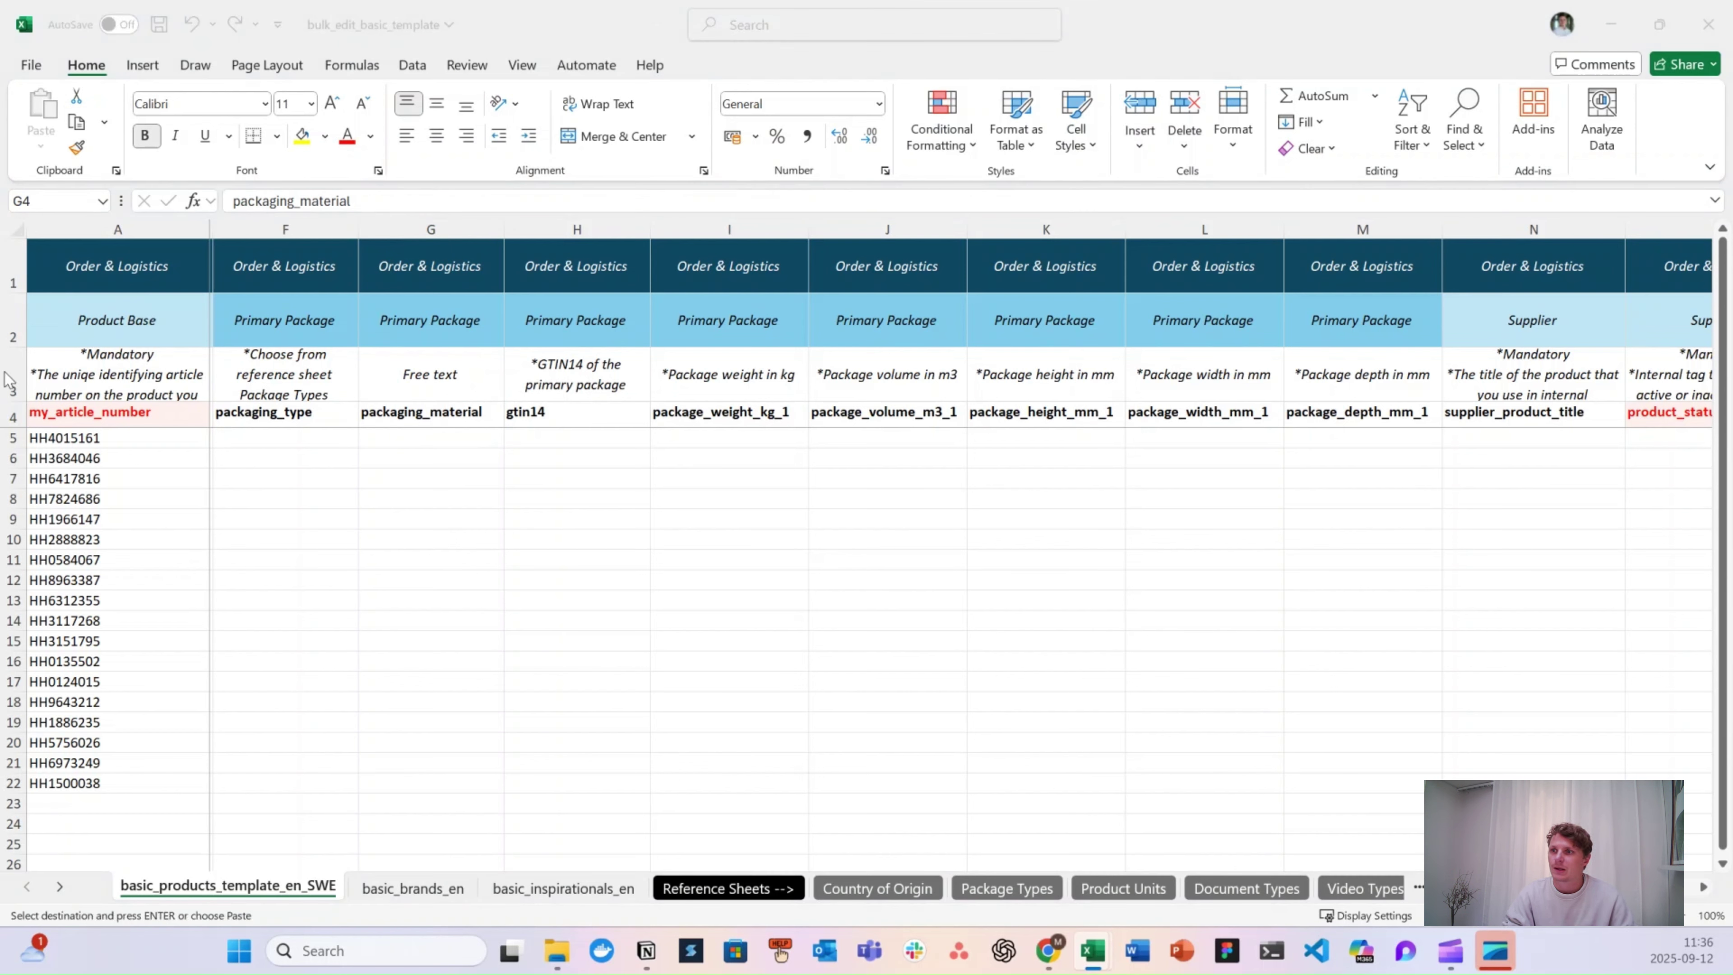
{"action": "left_click", "coordinate": [301, 437]}
{"action": "key", "text": "ctrl+v"}
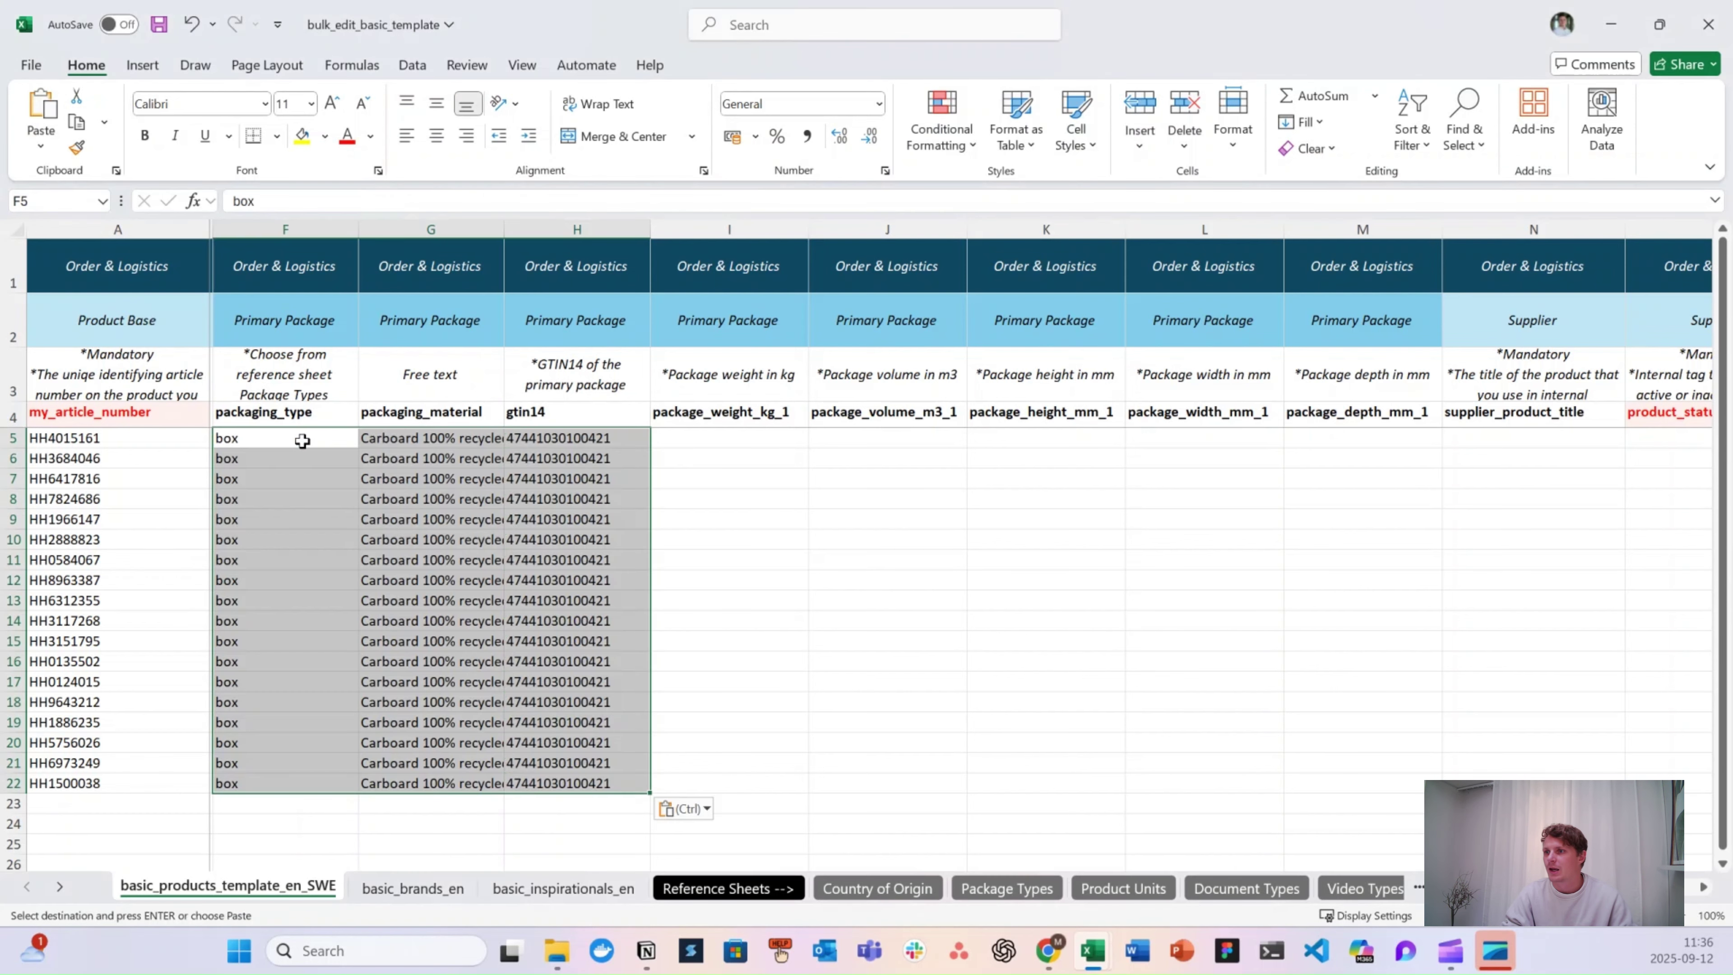
{"action": "double_click", "coordinate": [504, 229]}
{"action": "left_click", "coordinate": [302, 436]}
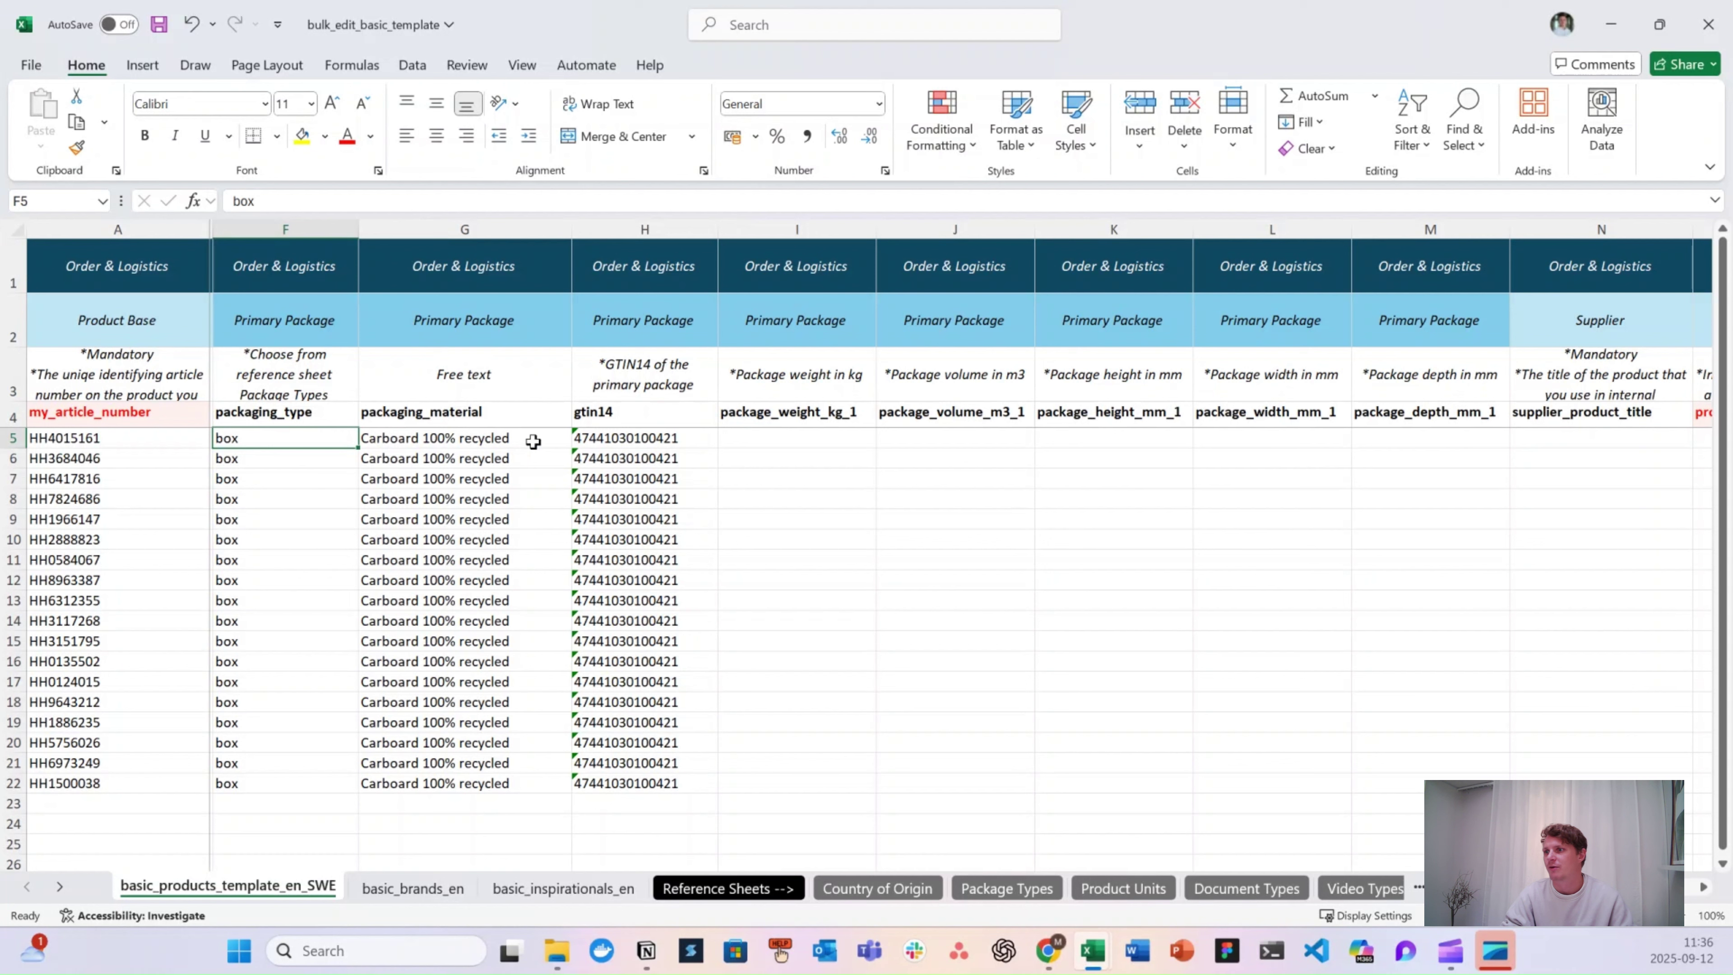
- Paste the copied package weight, volume, height, width and depth values starting at cell I5
{"action": "left_click", "coordinate": [667, 440]}
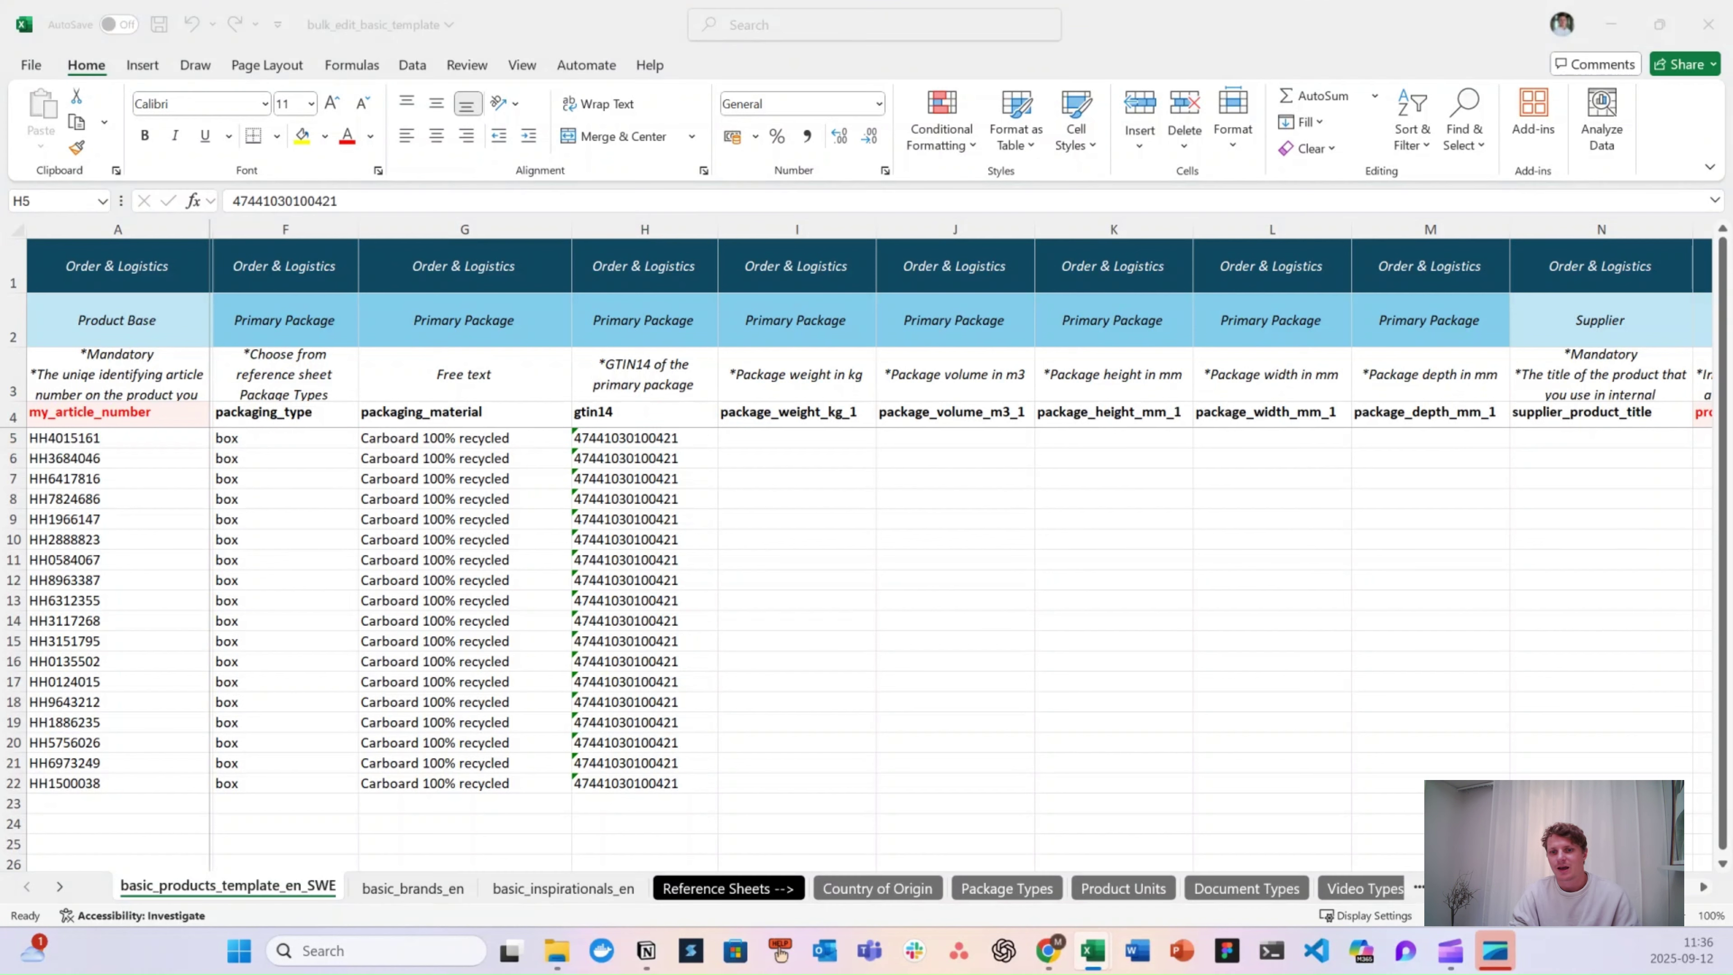
{"action": "left_click", "coordinate": [796, 437]}
{"action": "key", "text": "ctrl+v"}
- Insert six empty columns before the supplier_product_title column
{"action": "scroll", "coordinate": [955, 546], "scroll_direction": "right", "scroll_amount": 5}
{"action": "left_click", "coordinate": [705, 229]}
{"action": "left_click", "coordinate": [1622, 231], "text": "shift"}
{"action": "right_click", "coordinate": [1622, 232]}
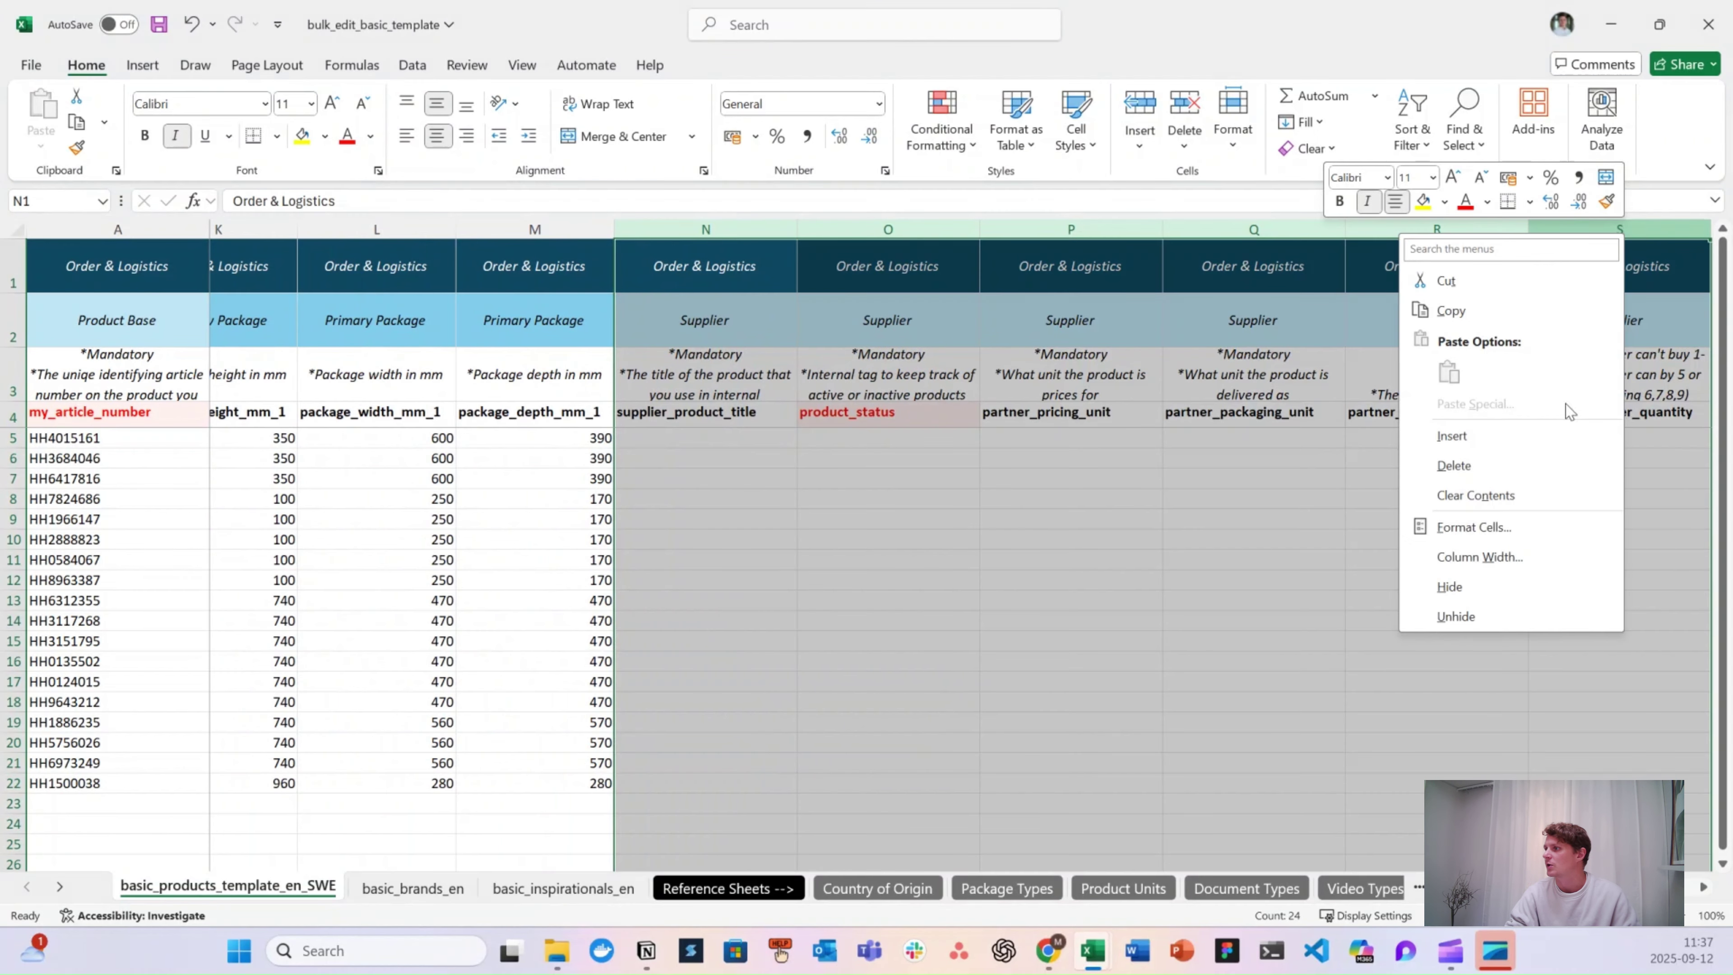
{"action": "left_click", "coordinate": [1493, 434]}
{"action": "scroll", "coordinate": [921, 426], "scroll_direction": "left", "scroll_amount": 3}
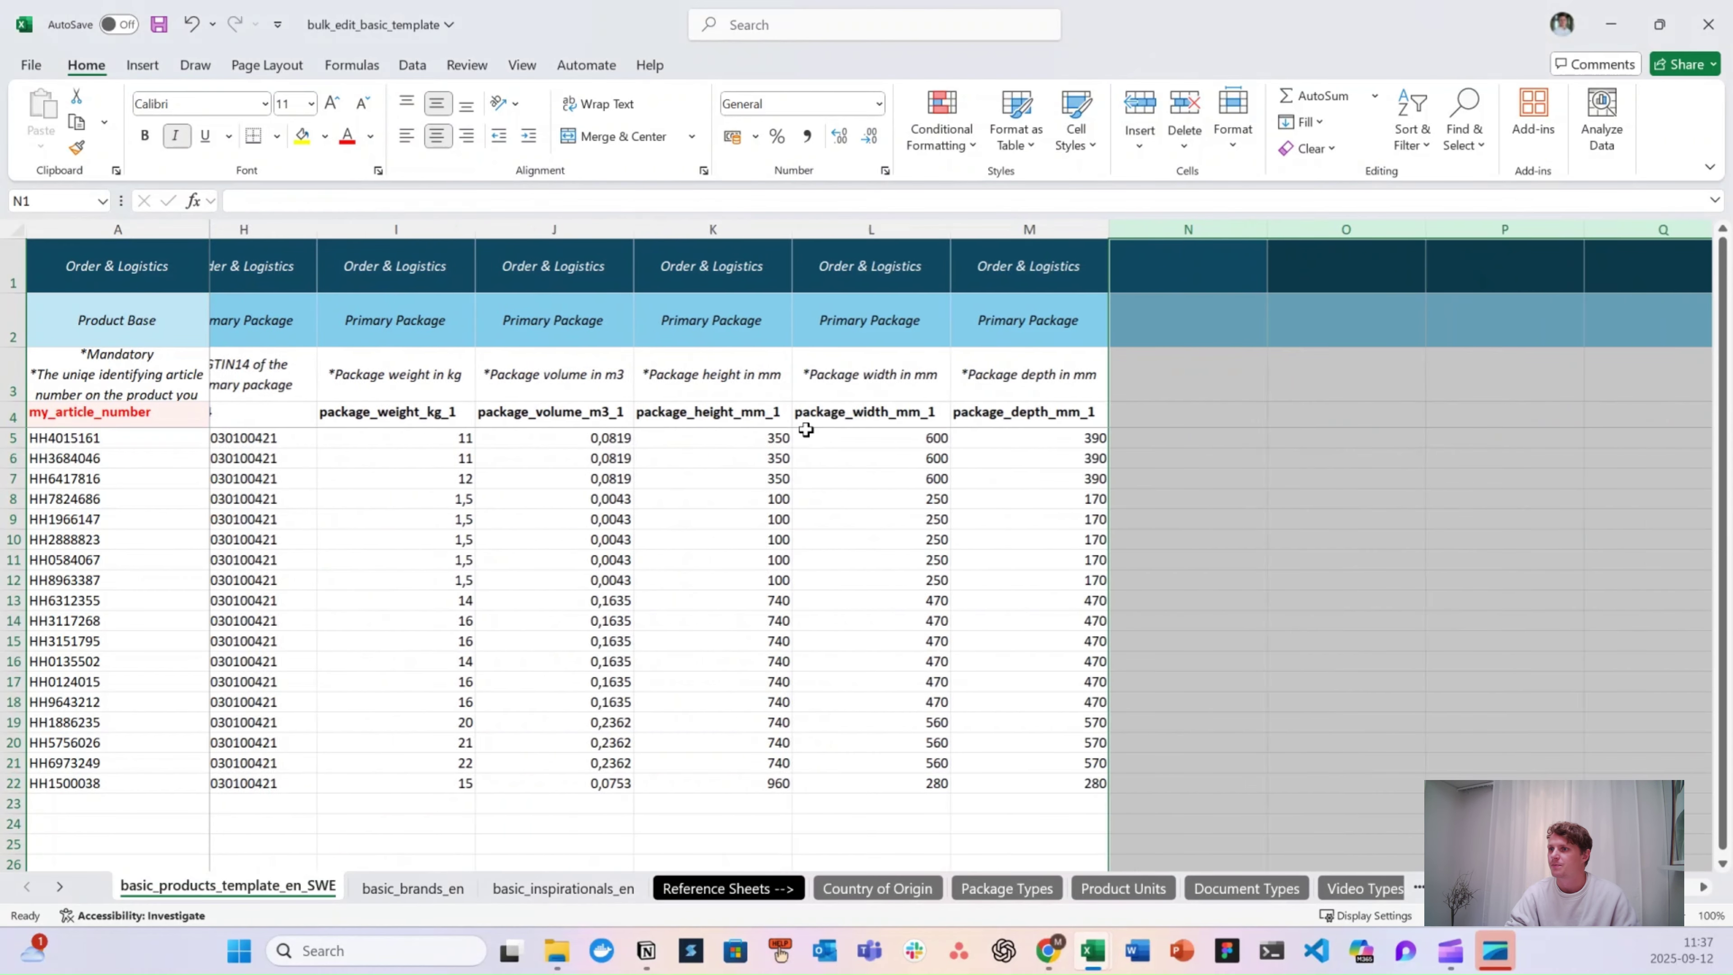
- Extend the package headers into the inserted columns as a second set, package_weight_kg_2 through package_depth_mm_2
{"action": "left_click_drag", "start_coordinate": [484, 405], "coordinate": [1521, 396]}
{"action": "left_click", "coordinate": [1381, 472]}
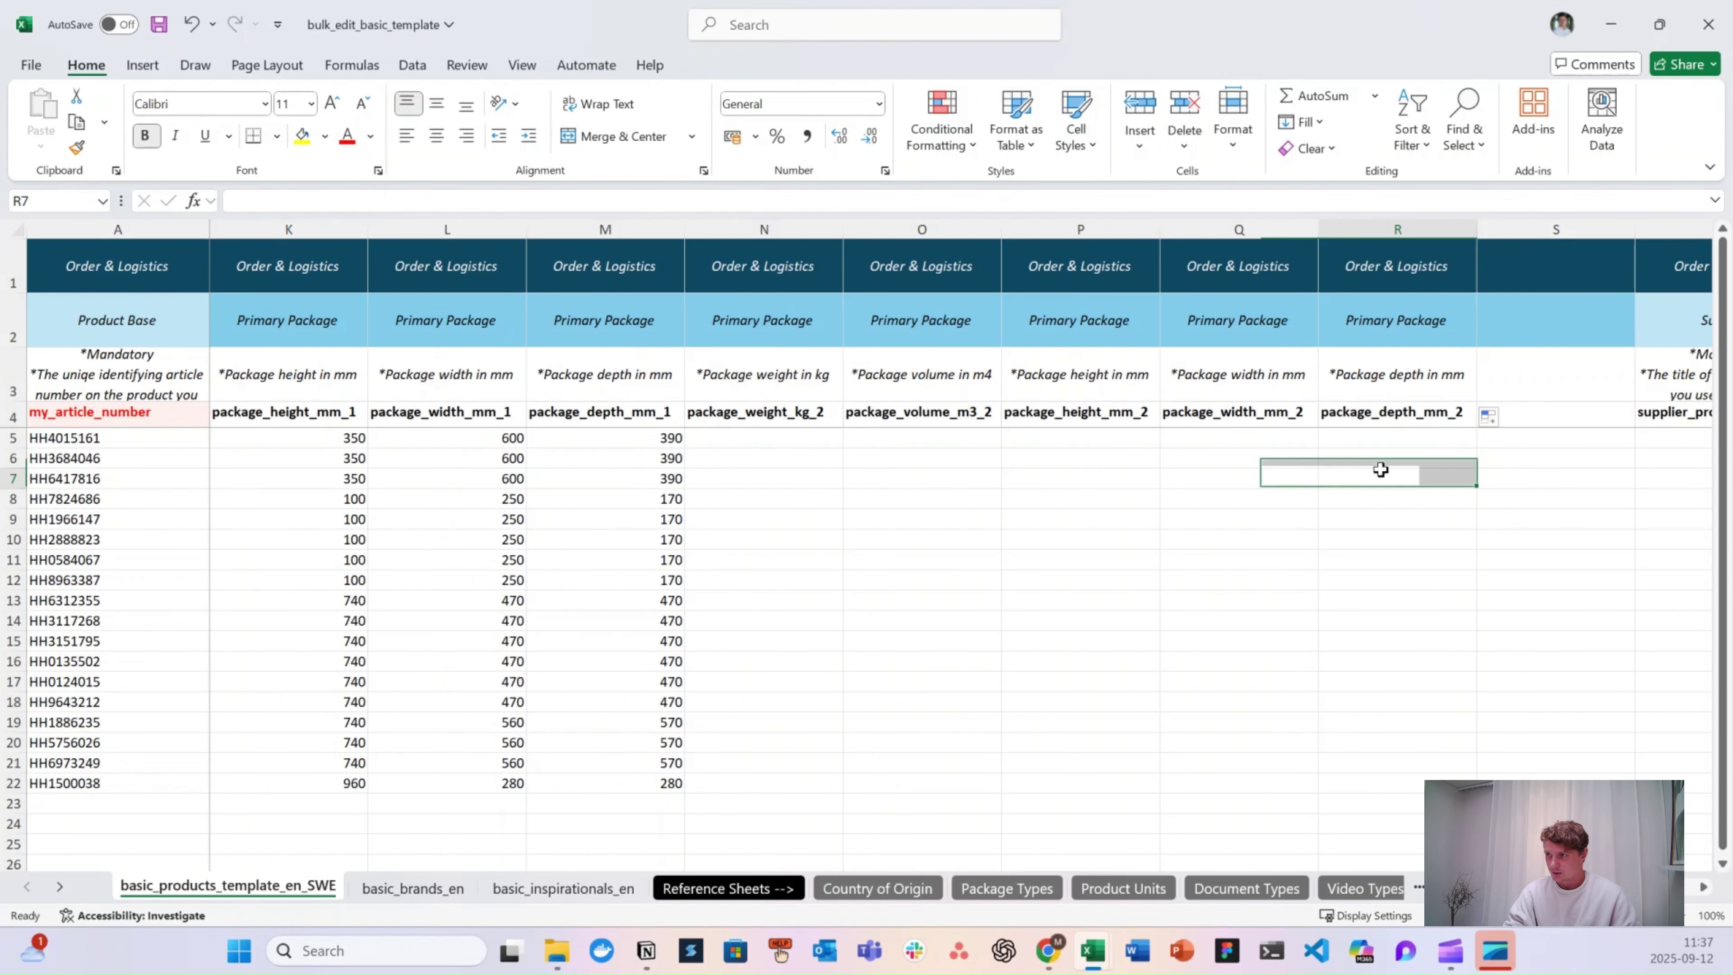
{"action": "scroll", "coordinate": [1381, 473], "scroll_direction": "left", "scroll_amount": 1}
{"action": "scroll", "coordinate": [1381, 471], "scroll_direction": "left", "scroll_amount": 2}
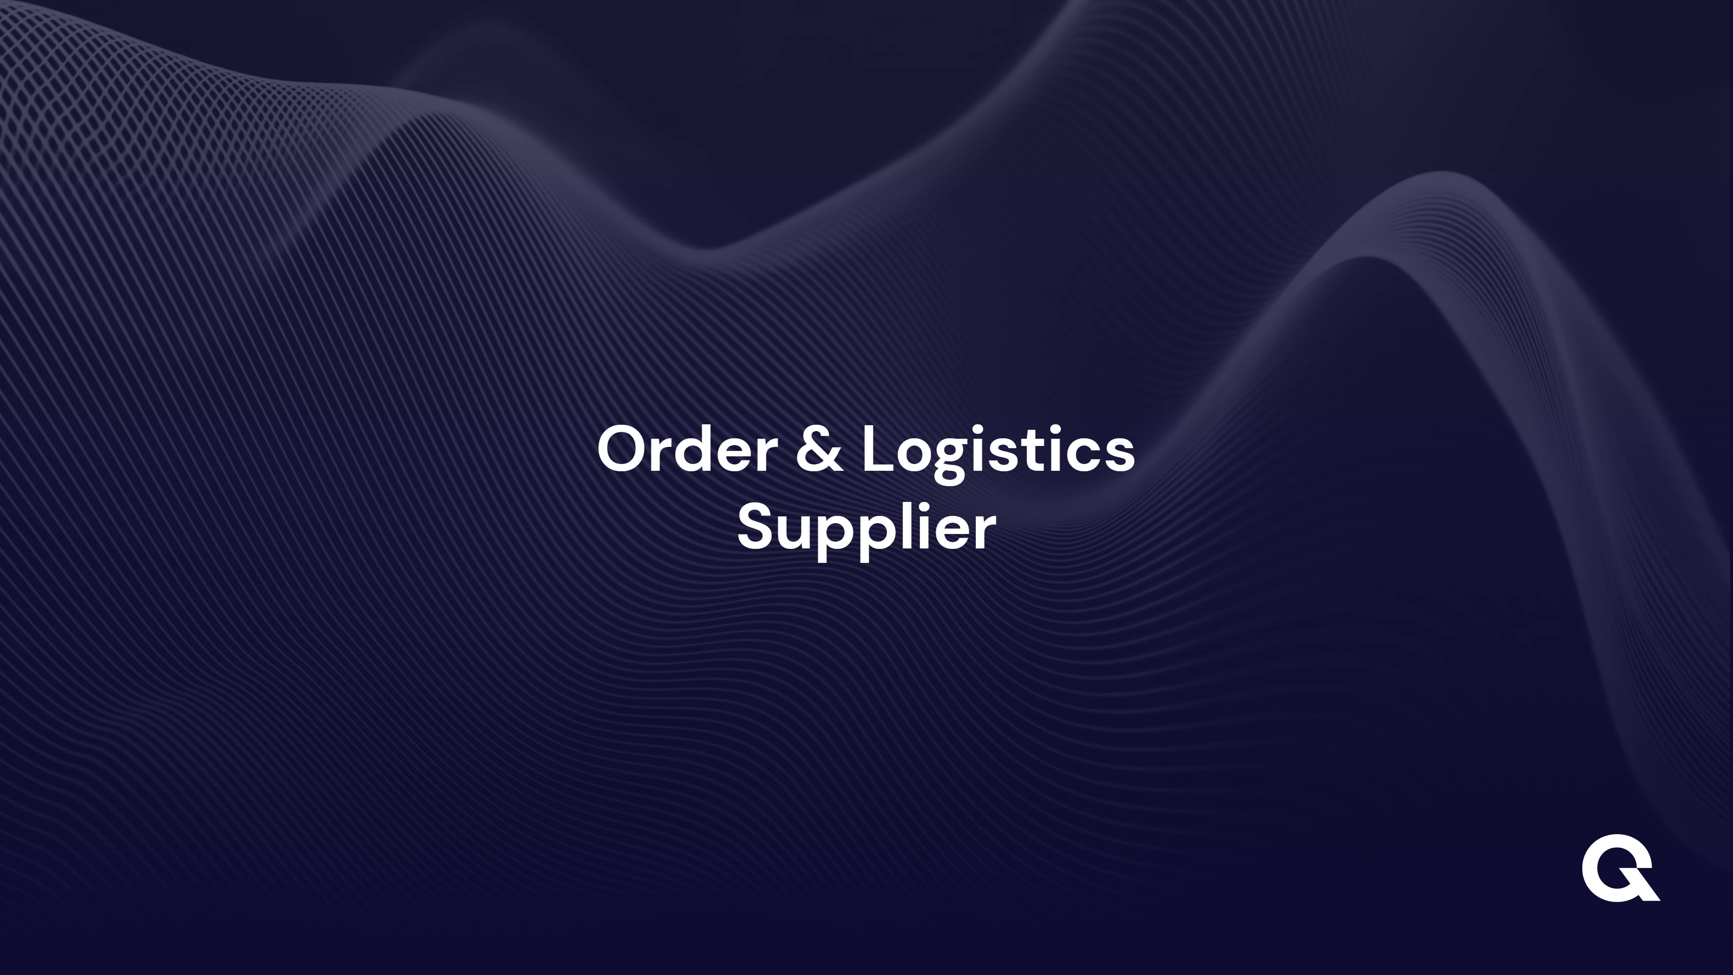
- Copy the product titles from the source data and paste them into the supplier_product_title column starting at cell N5
{"action": "left_click", "coordinate": [376, 439]}
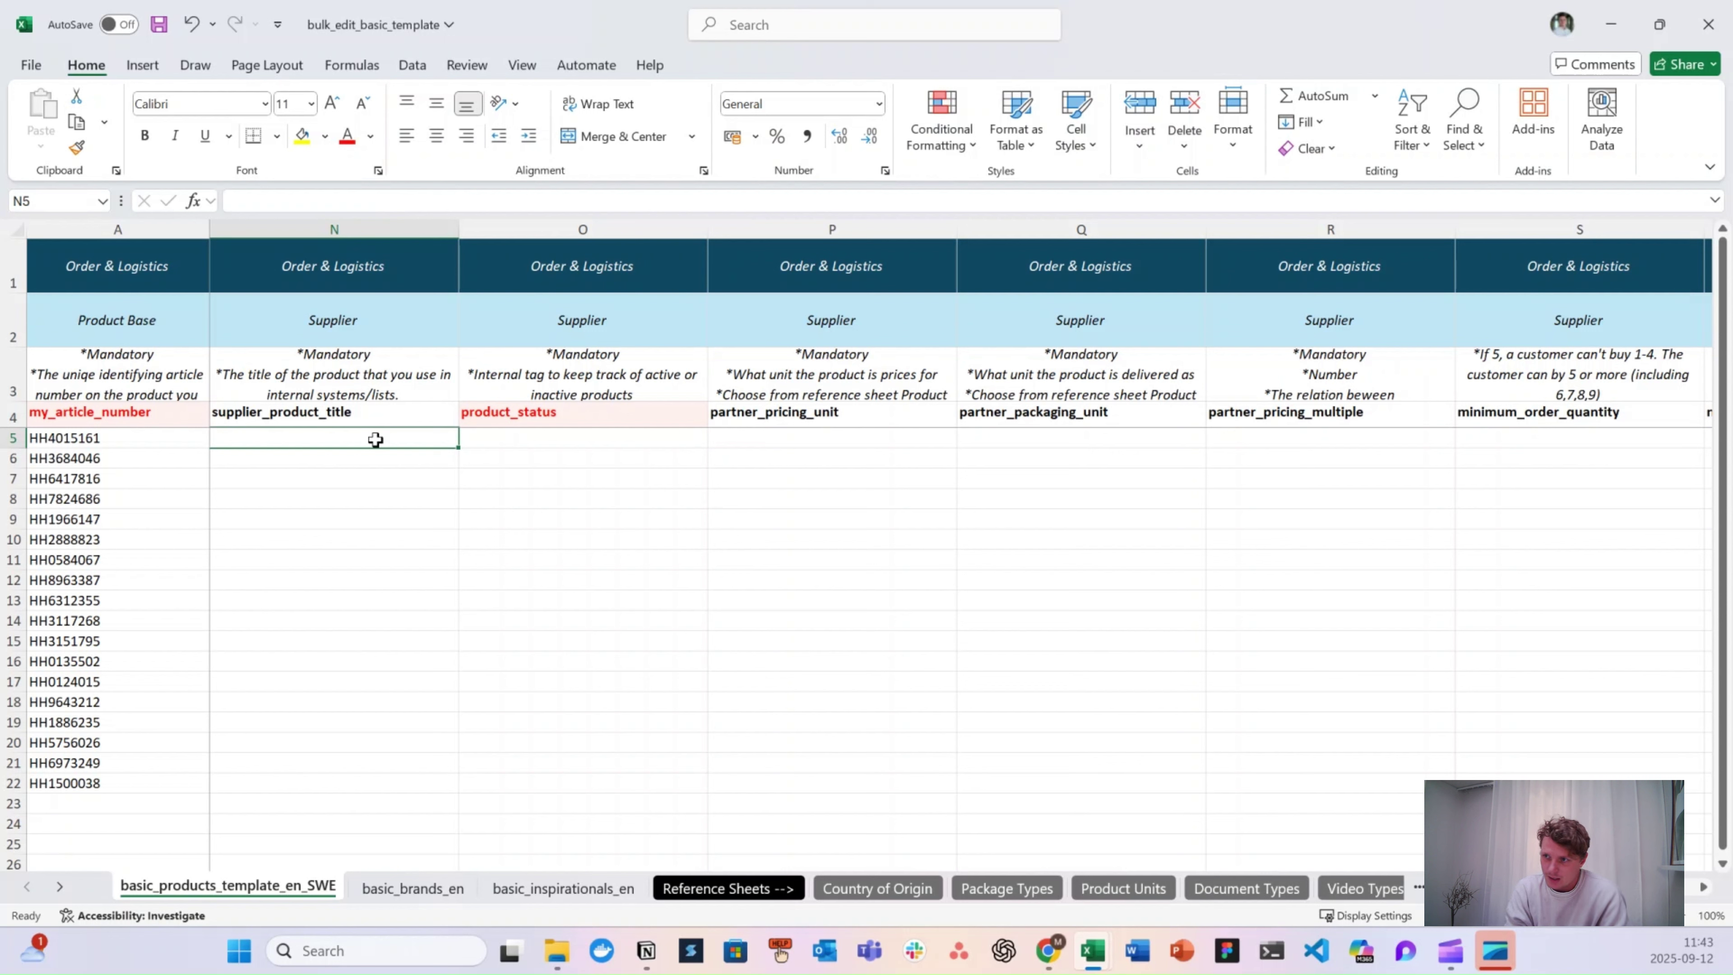
{"action": "key", "text": "alt+Tab"}
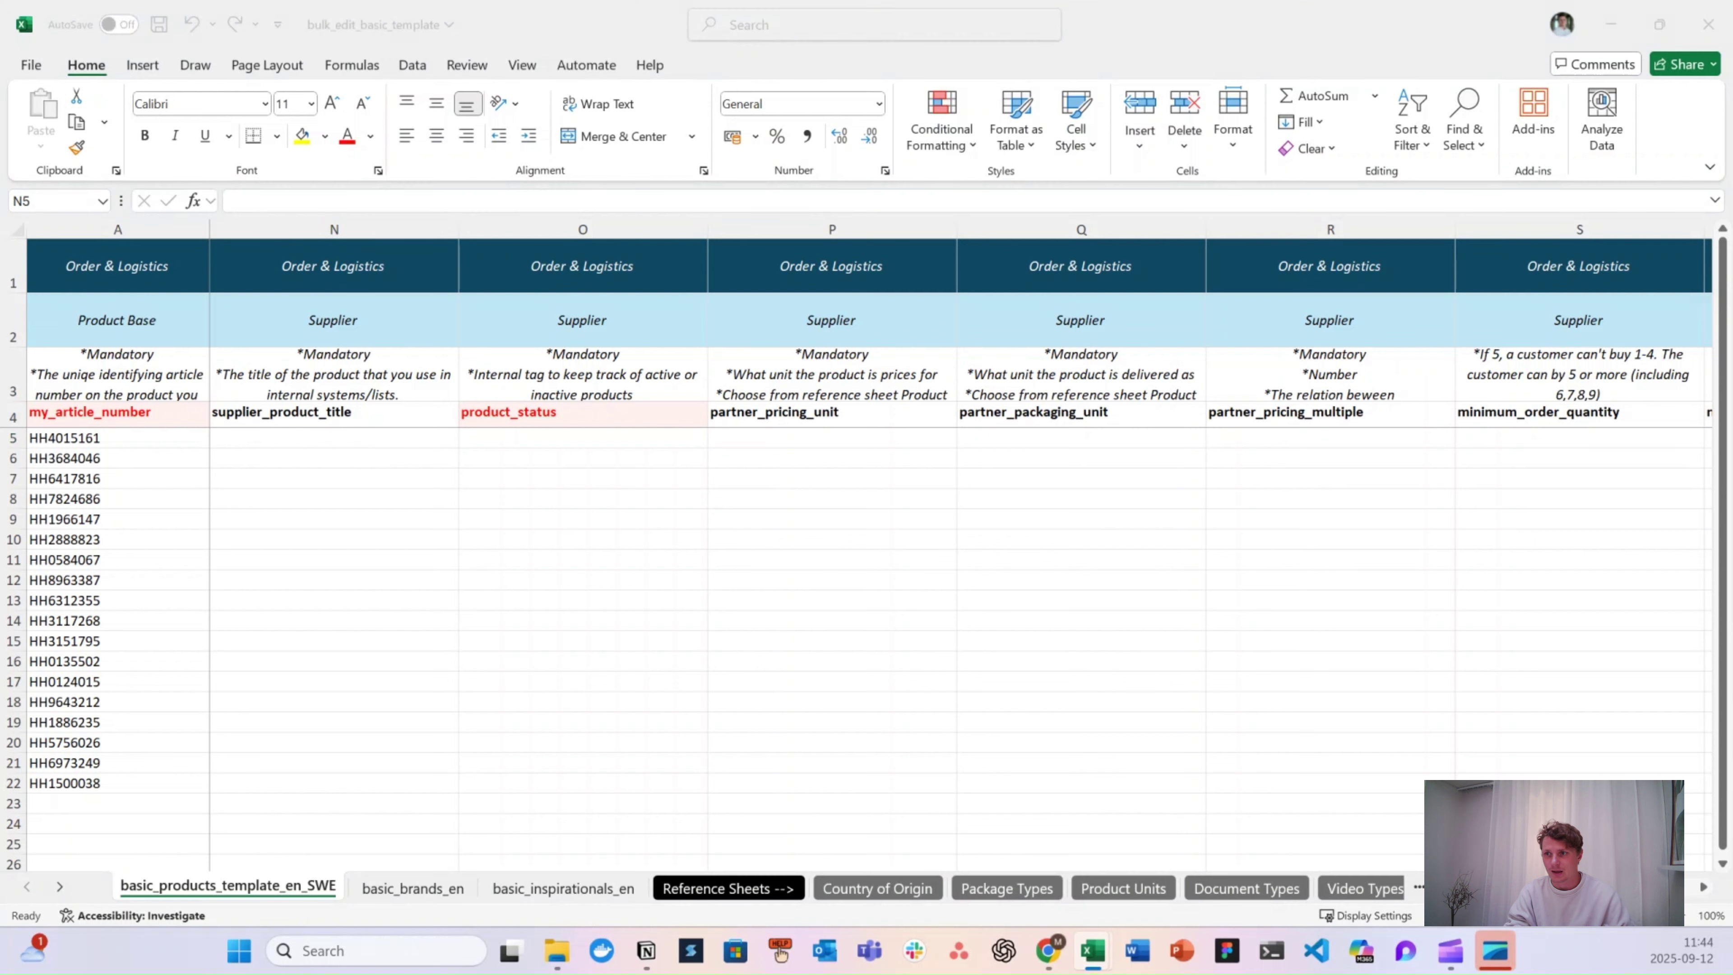
{"action": "left_click", "coordinate": [275, 438]}
{"action": "key", "text": "ctrl+v"}
{"action": "left_click", "coordinate": [804, 497]}
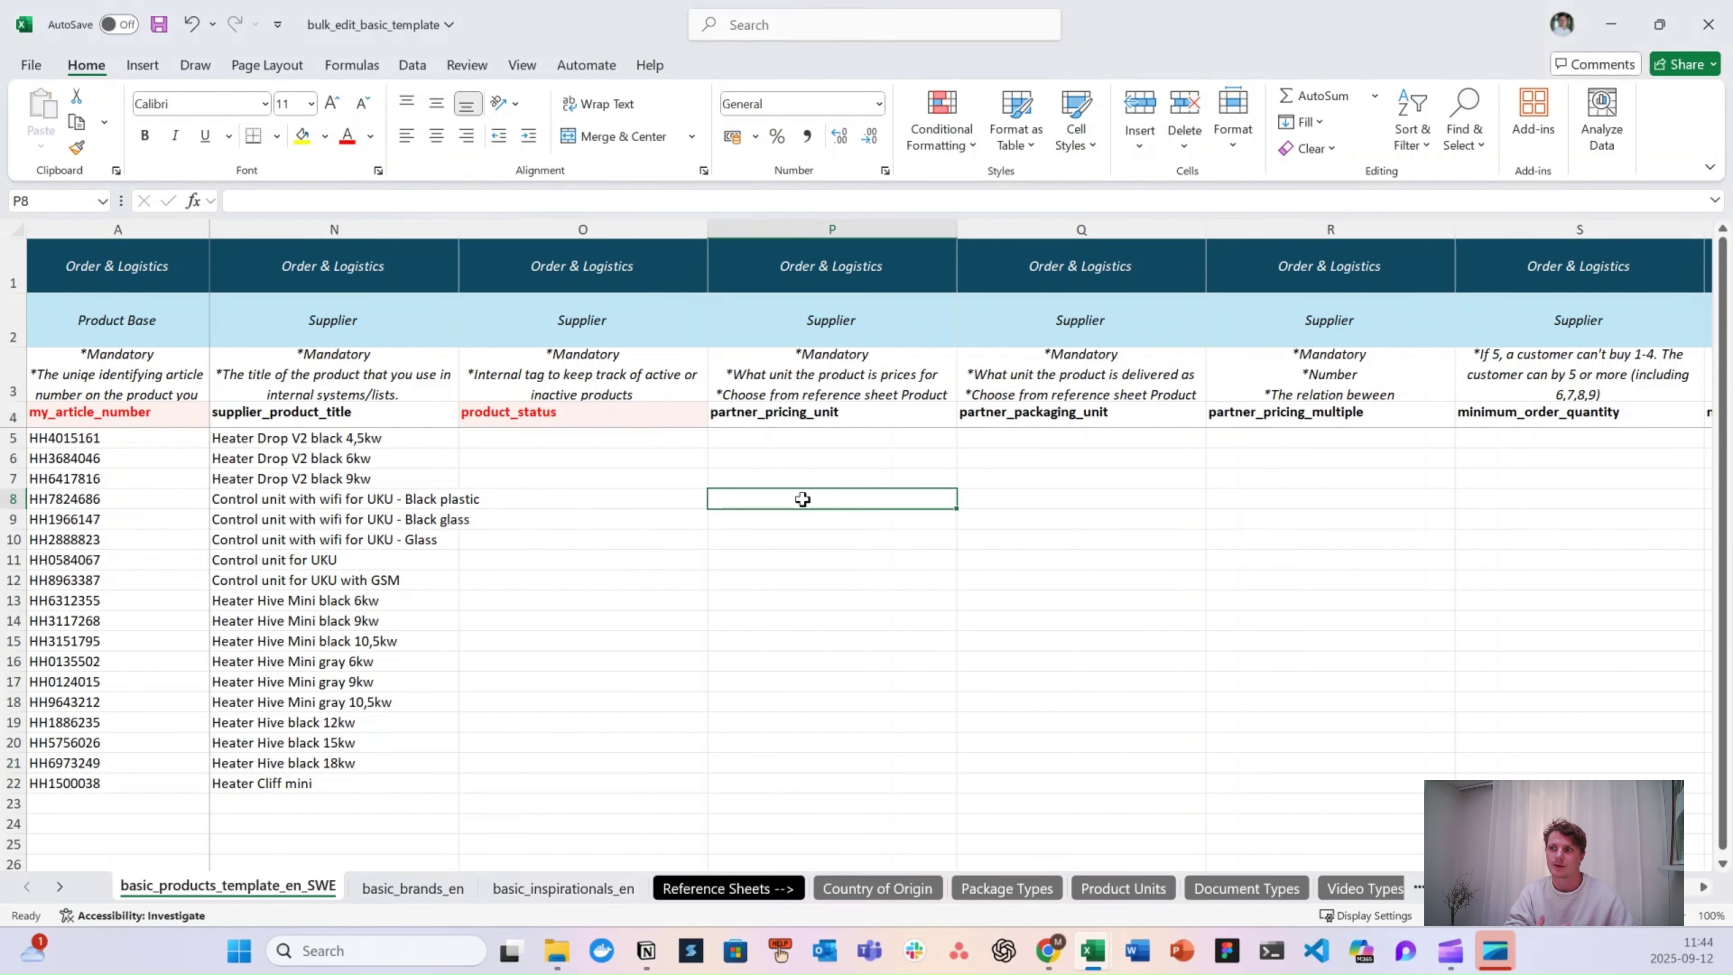
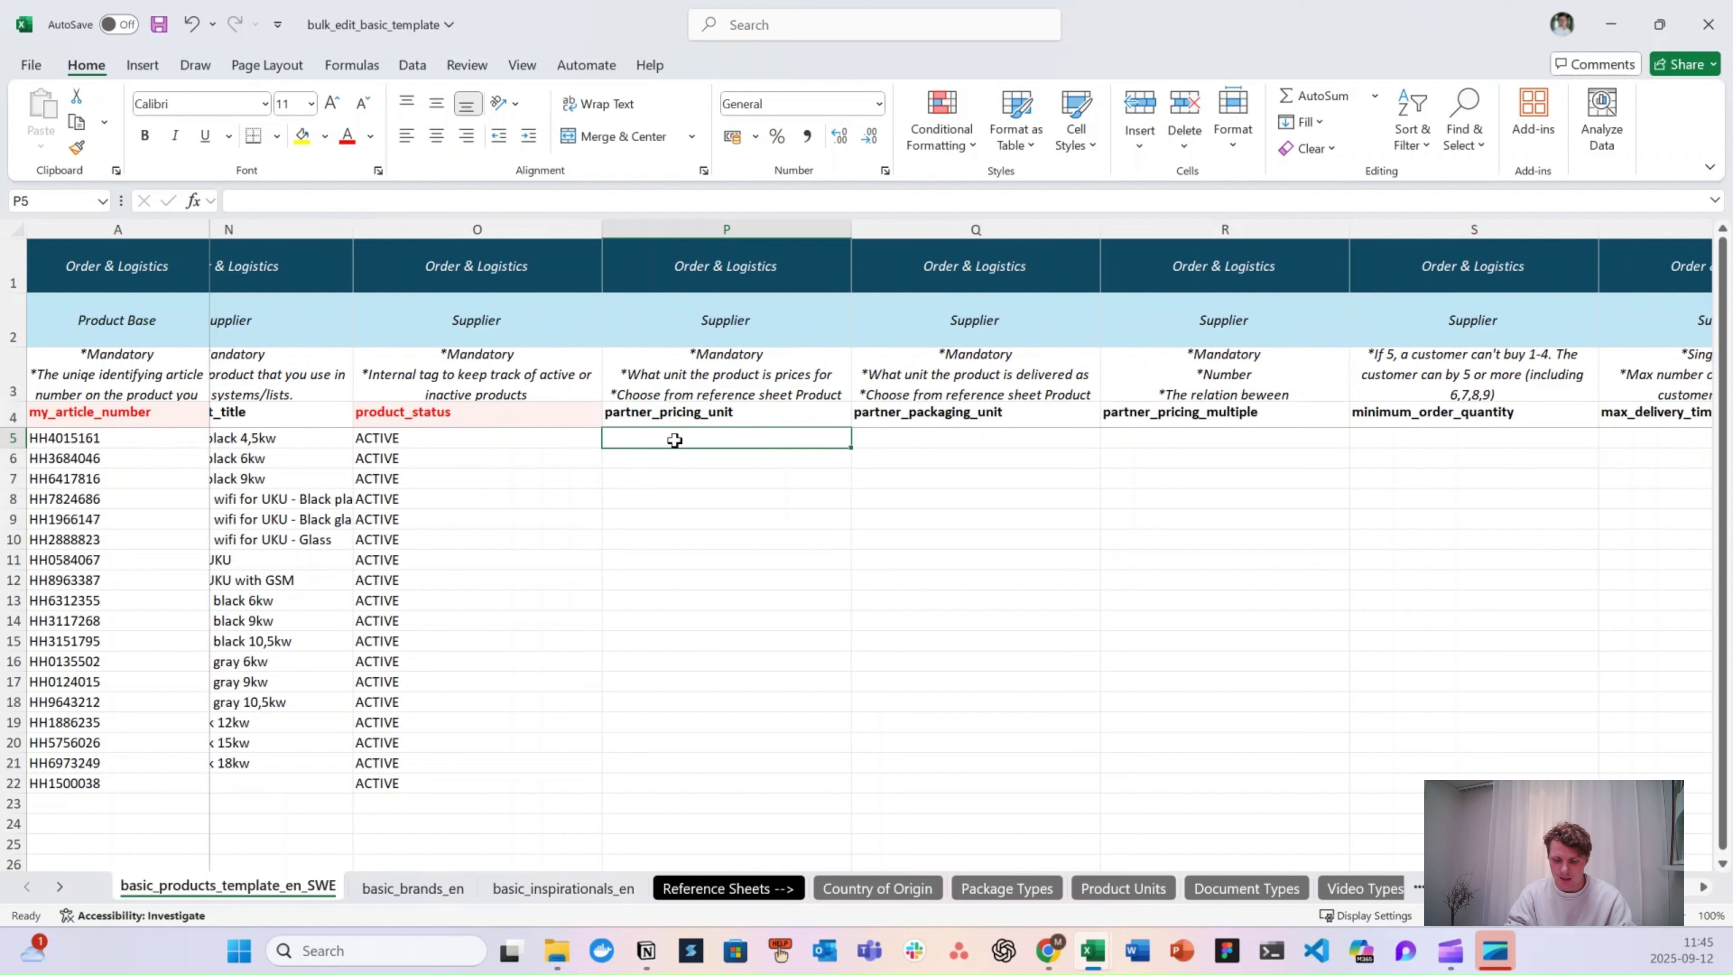
- Enter "pieces" as the partner_pricing_unit of the first product in cell P5
{"action": "type", "text": "PIECE"}
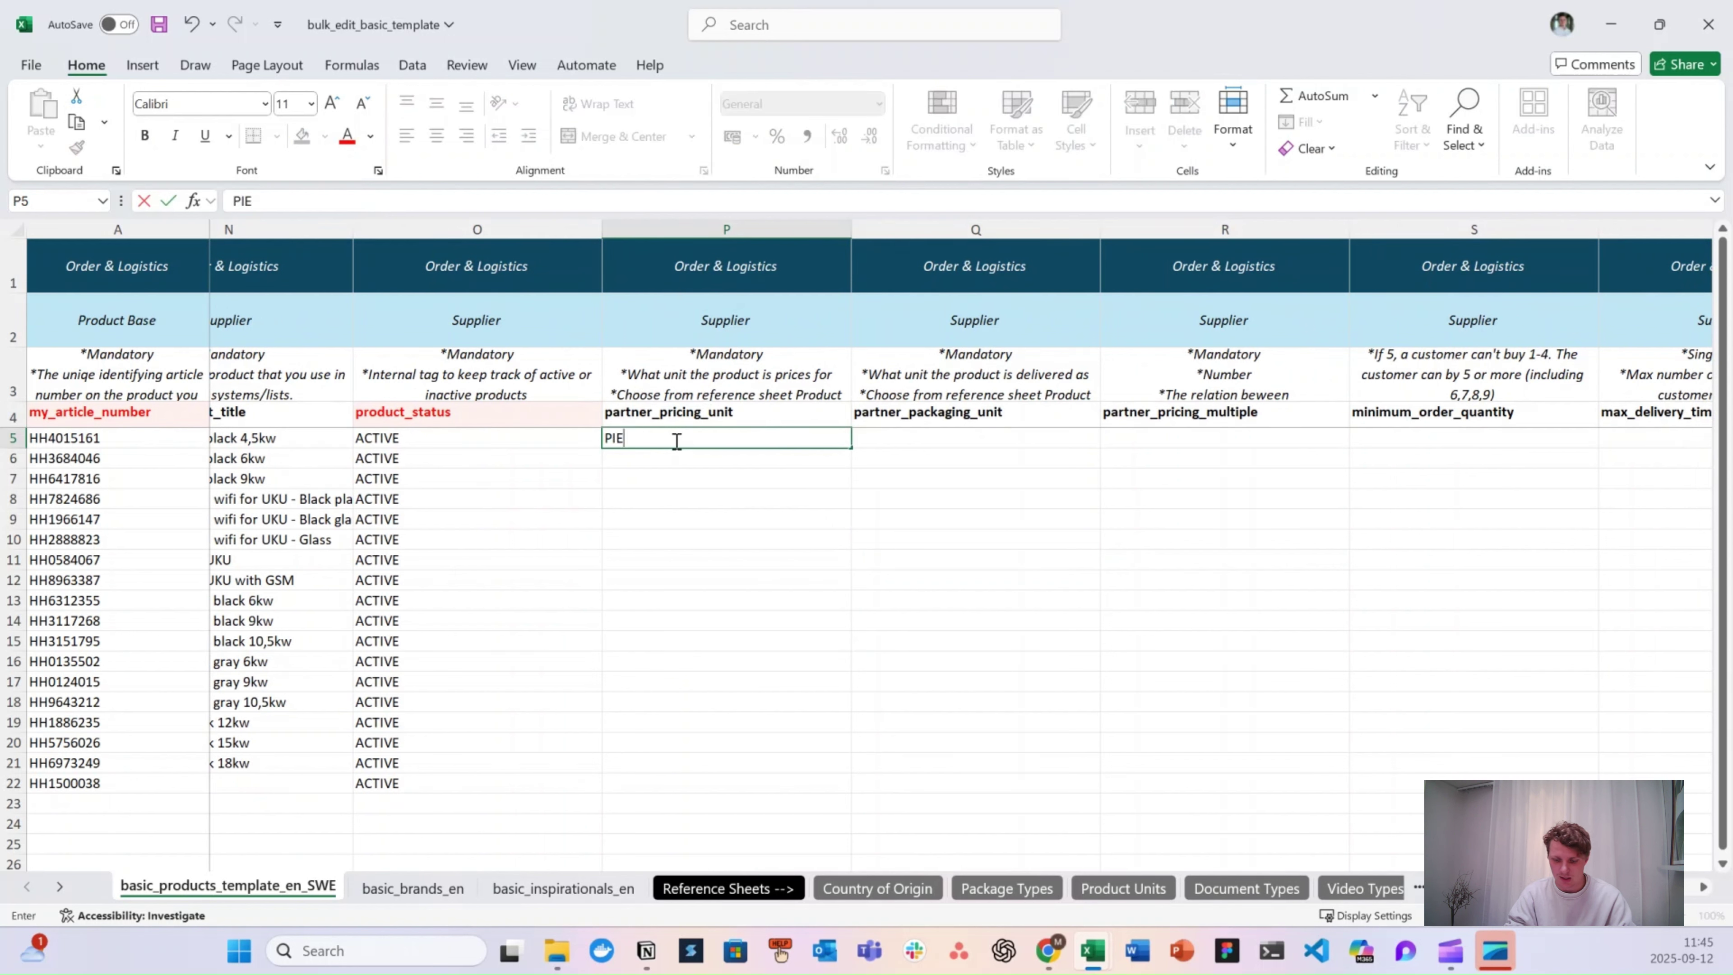
{"action": "key", "text": "BackSpace"}
{"action": "key", "text": "BackSpace"}
{"action": "key", "text": "BackSpace"}
{"action": "key", "text": "BackSpace"}
{"action": "key", "text": "BackSpace"}
{"action": "type", "text": "pieces"}
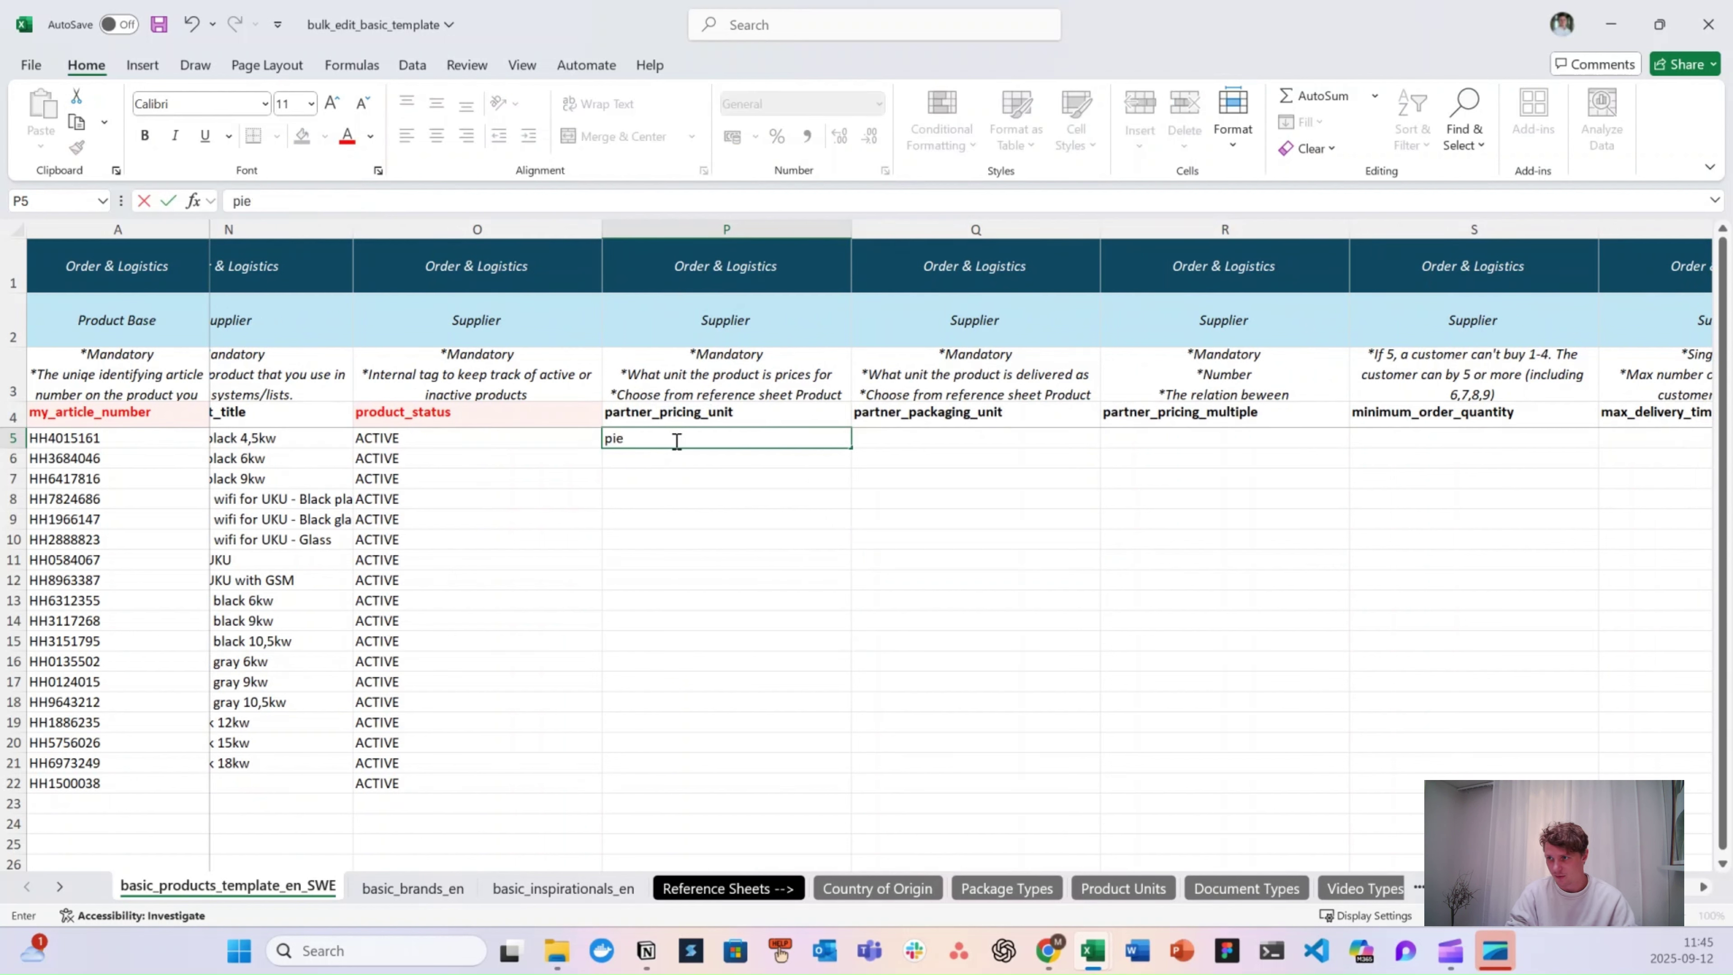
{"action": "key", "text": "Return"}
- Copy the "pieces" pricing unit down the partner_pricing_unit column through row 22
{"action": "left_click", "coordinate": [674, 440]}
{"action": "key", "text": "ctrl+c"}
{"action": "key", "text": "Left"}
{"action": "key", "text": "ctrl+Down"}
{"action": "key", "text": "Right"}
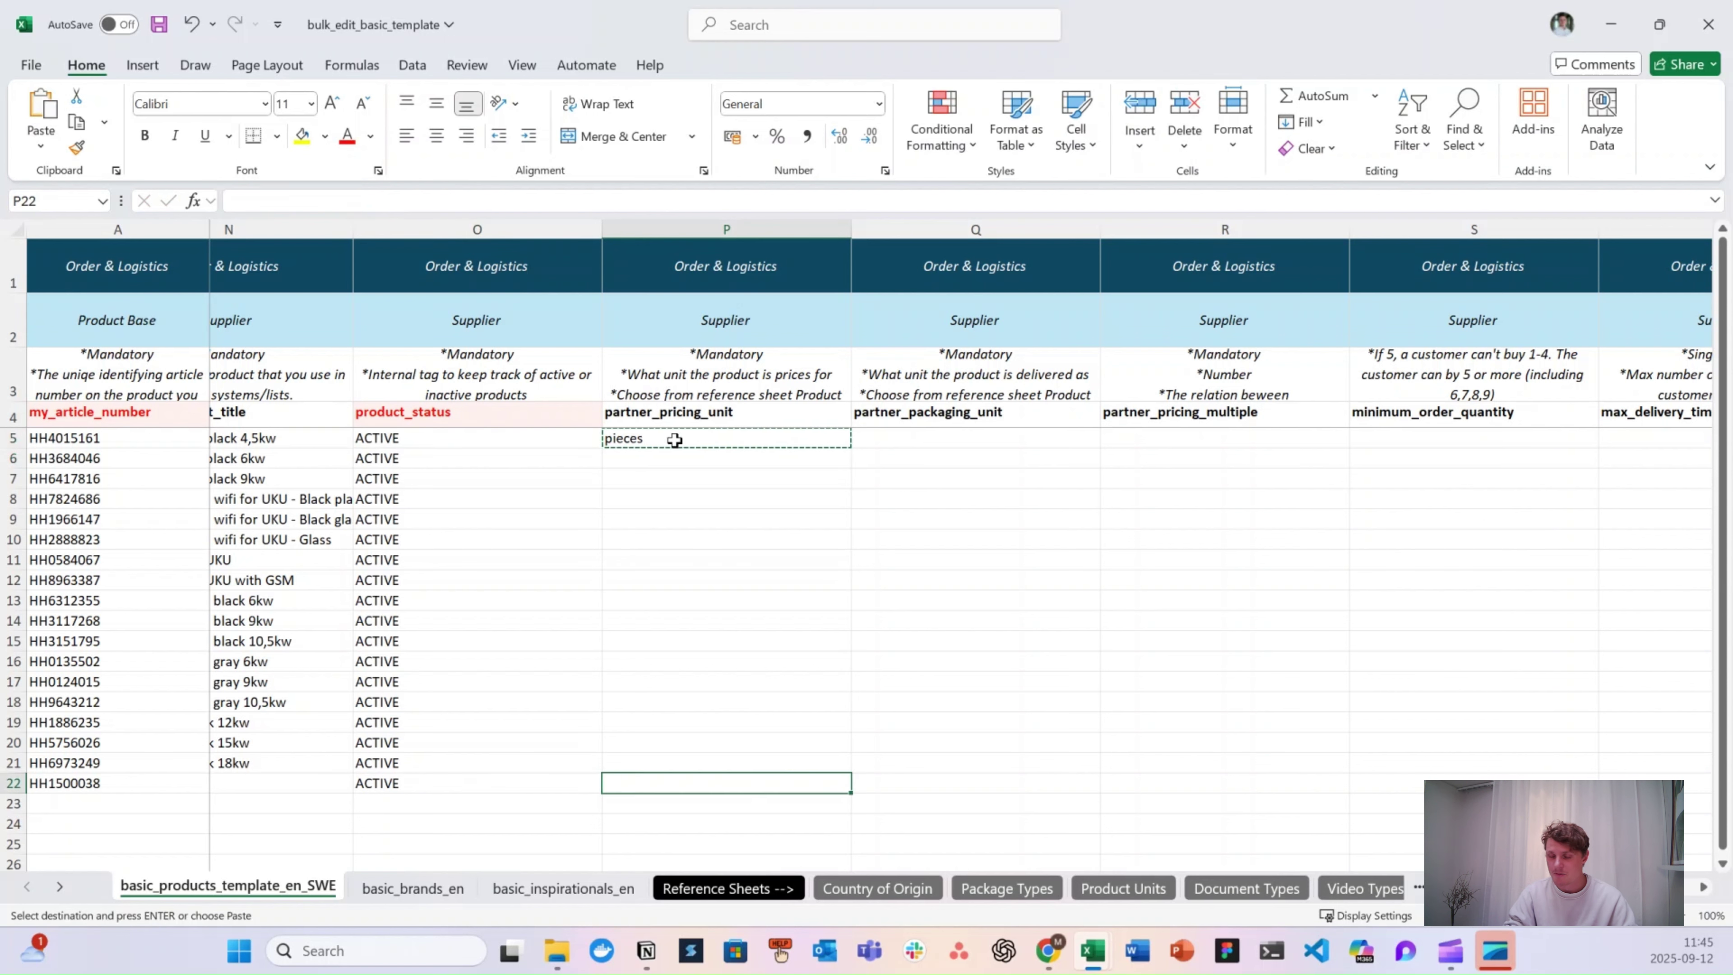
{"action": "key", "text": "ctrl+shift+Up"}
{"action": "key", "text": "ctrl+v"}
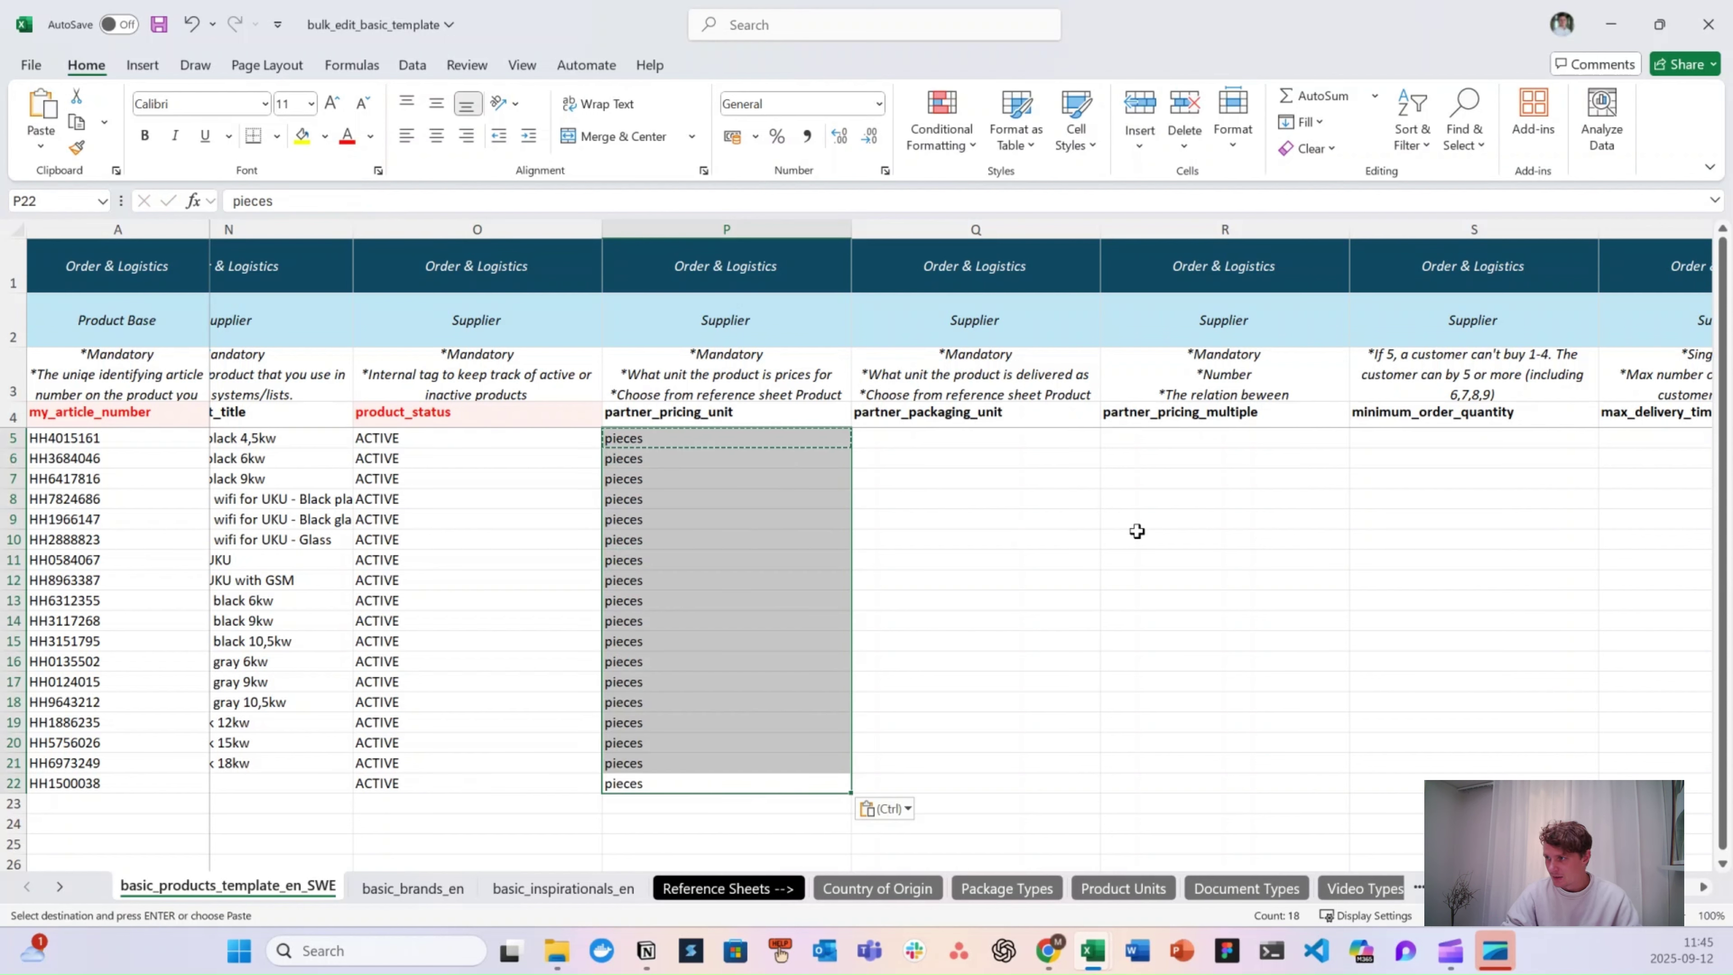
{"action": "left_click", "coordinate": [1205, 544]}
{"action": "left_click", "coordinate": [1029, 439]}
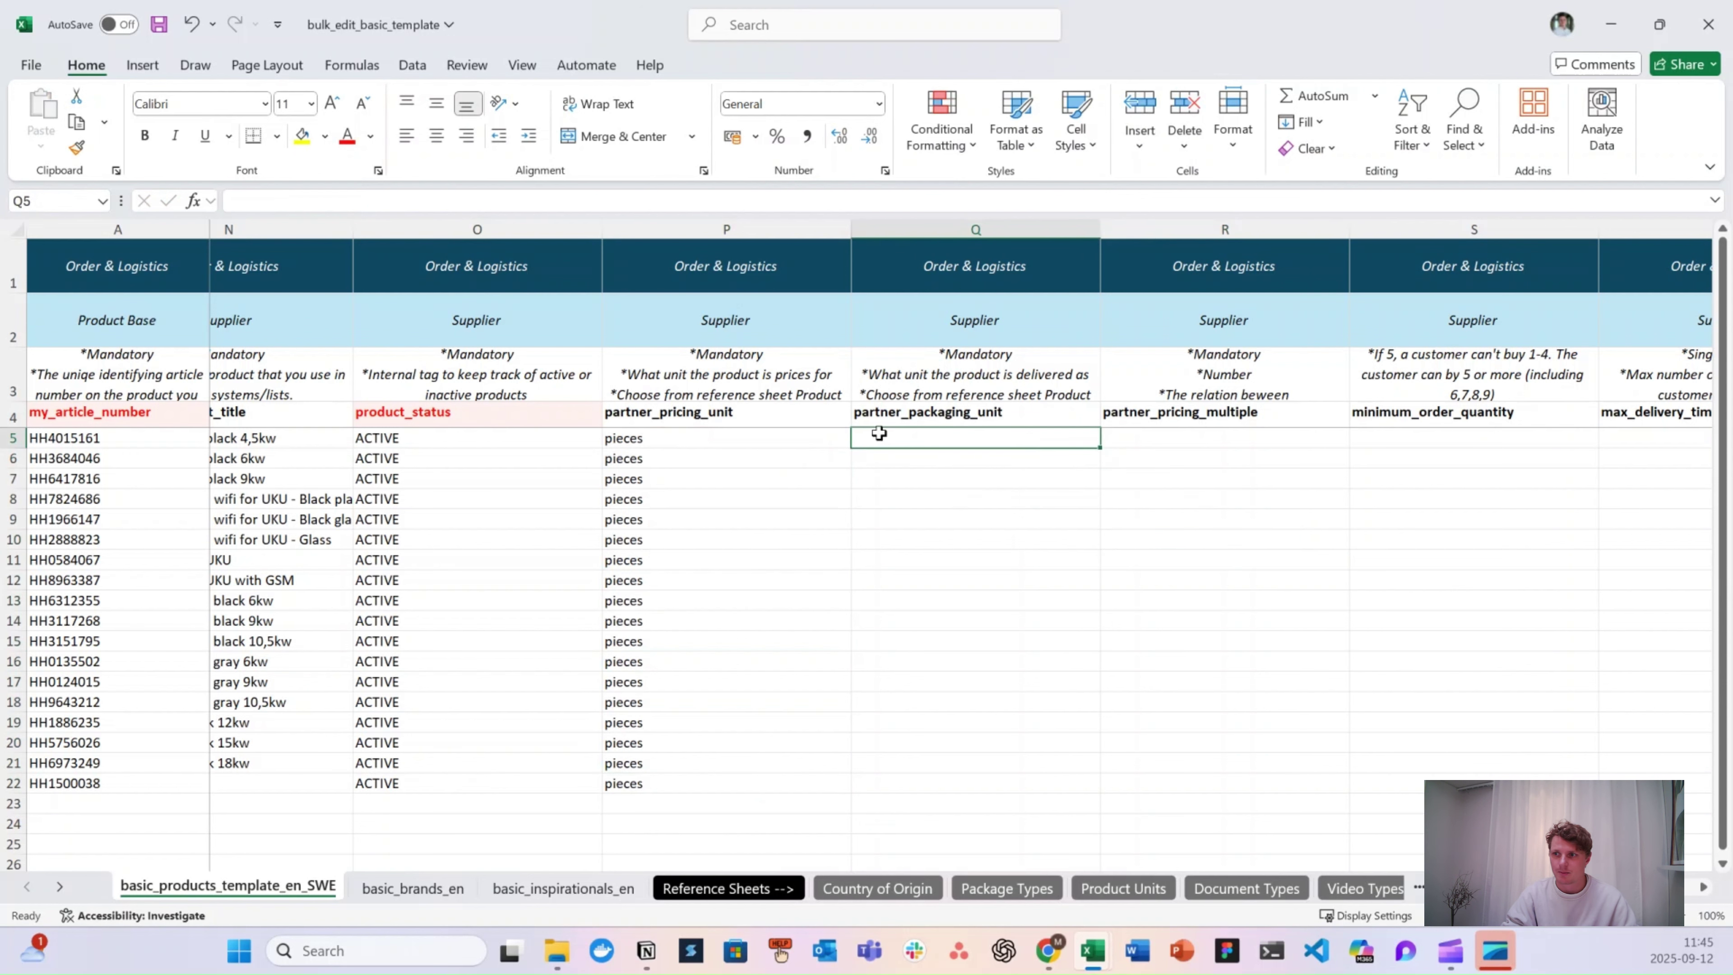
{"action": "left_click", "coordinate": [147, 435]}
{"action": "scroll", "coordinate": [282, 458], "scroll_direction": "left", "scroll_amount": 3}
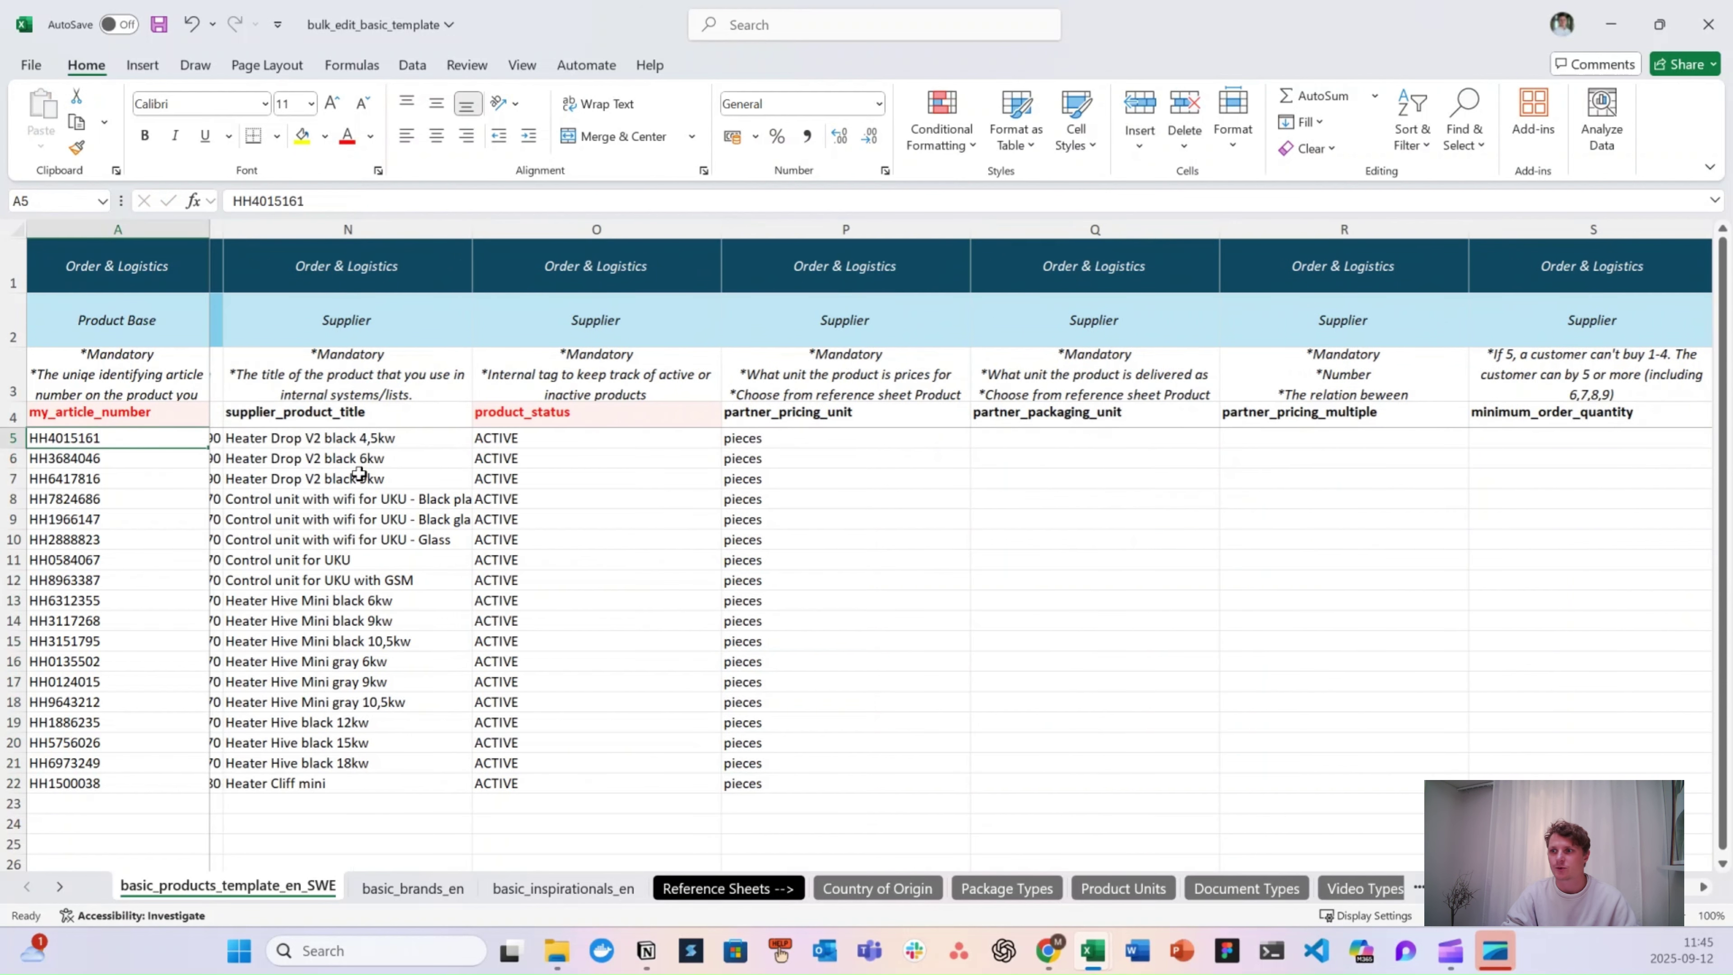
{"action": "left_click", "coordinate": [388, 444]}
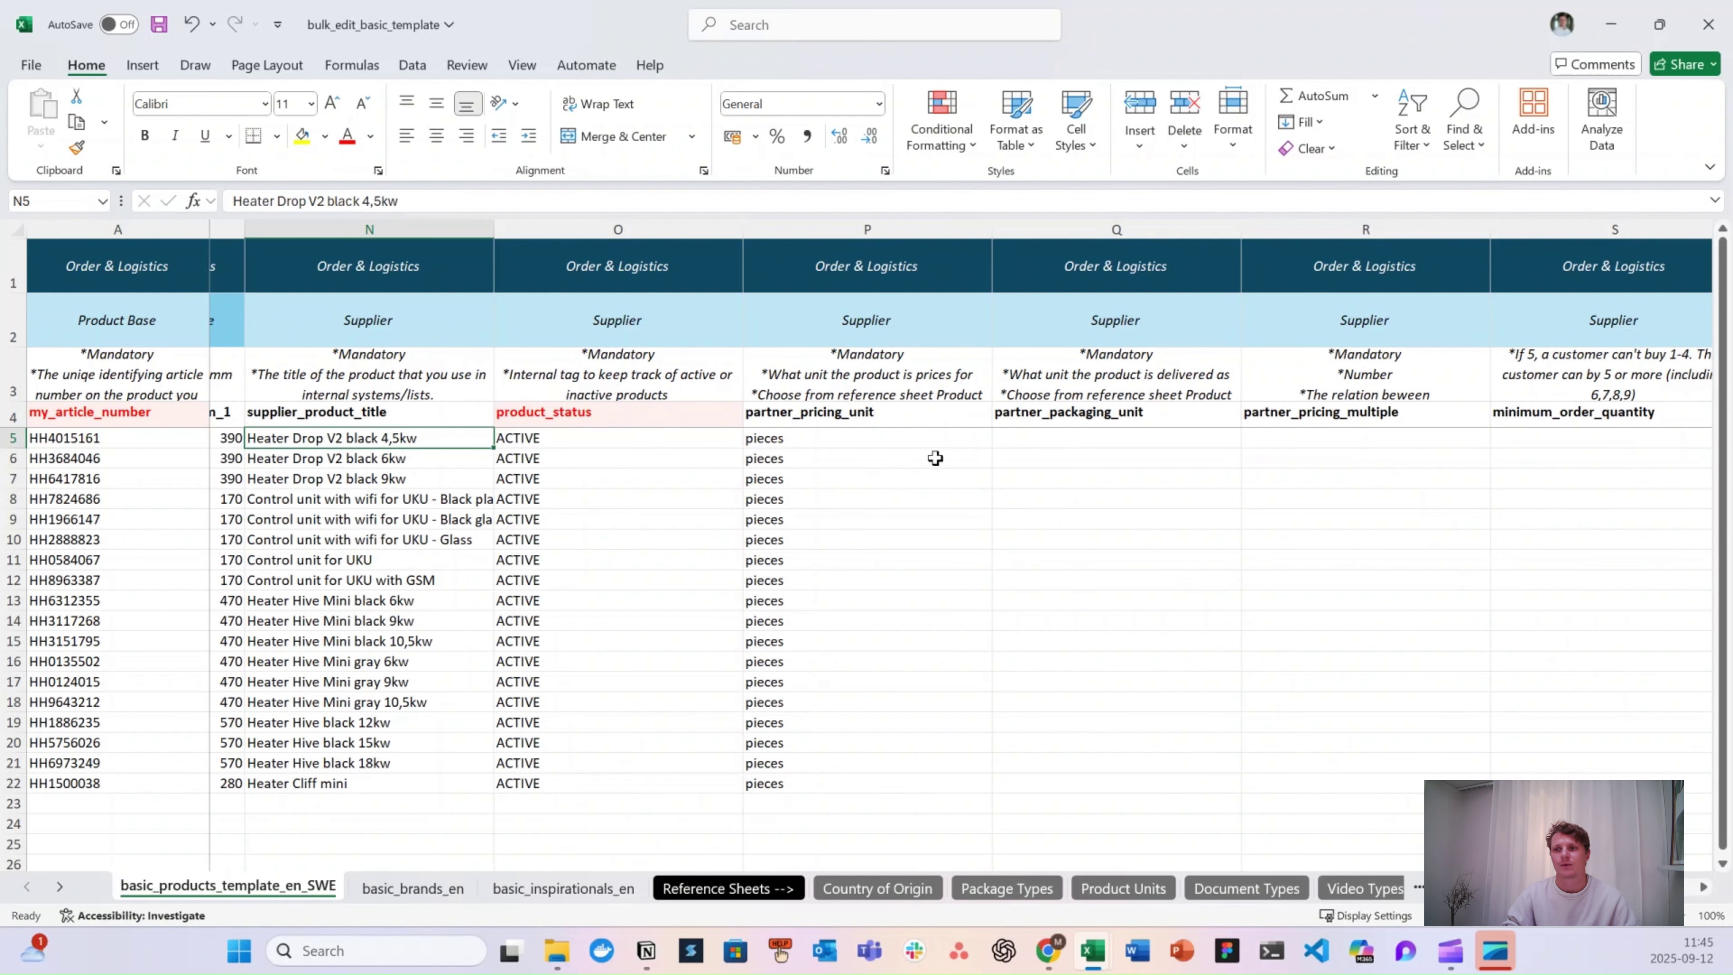
- Copy the first product's pricing unit "pieces" into its partner_packaging_unit cell, Q5
{"action": "left_click", "coordinate": [1054, 438]}
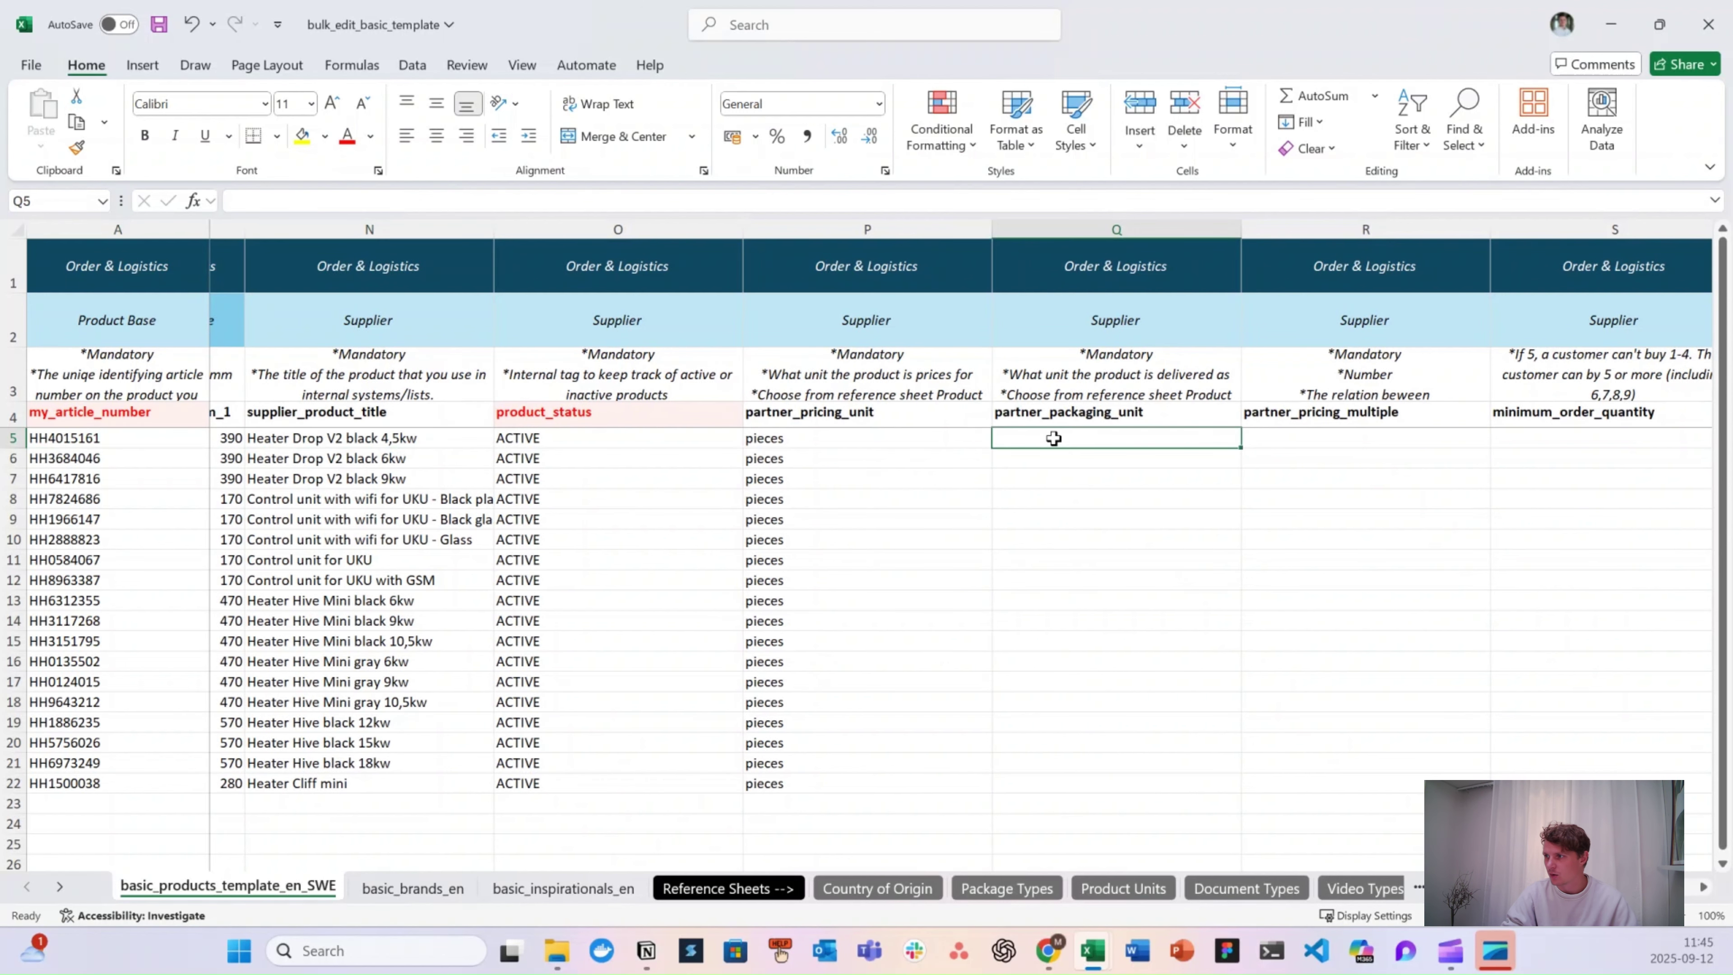
{"action": "key", "text": "Left"}
{"action": "key", "text": "ctrl+c"}
{"action": "key", "text": "Right"}
{"action": "key", "text": "ctrl+v"}
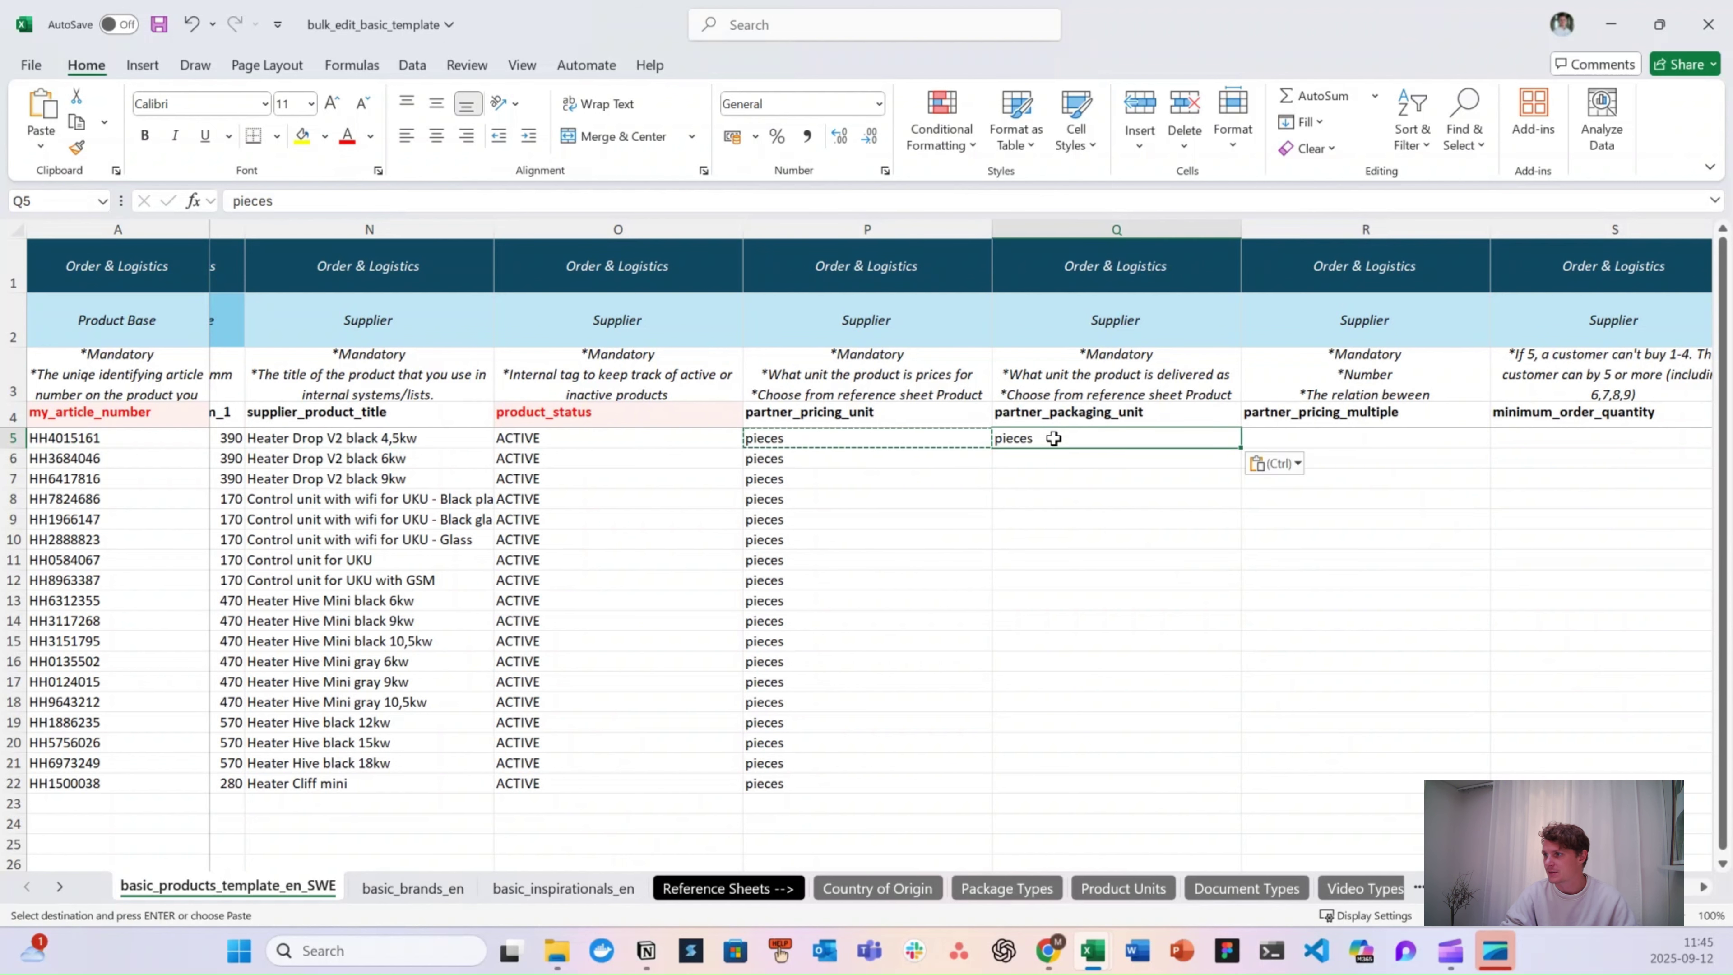
- Copy "pieces" from Q5 down the partner_packaging_unit column through row 22
{"action": "key", "text": "ctrl+c"}
{"action": "key", "text": "Left"}
{"action": "key", "text": "ctrl+Down"}
{"action": "key", "text": "Right"}
{"action": "key", "text": "ctrl+shift+Up"}
{"action": "key", "text": "ctrl+v"}
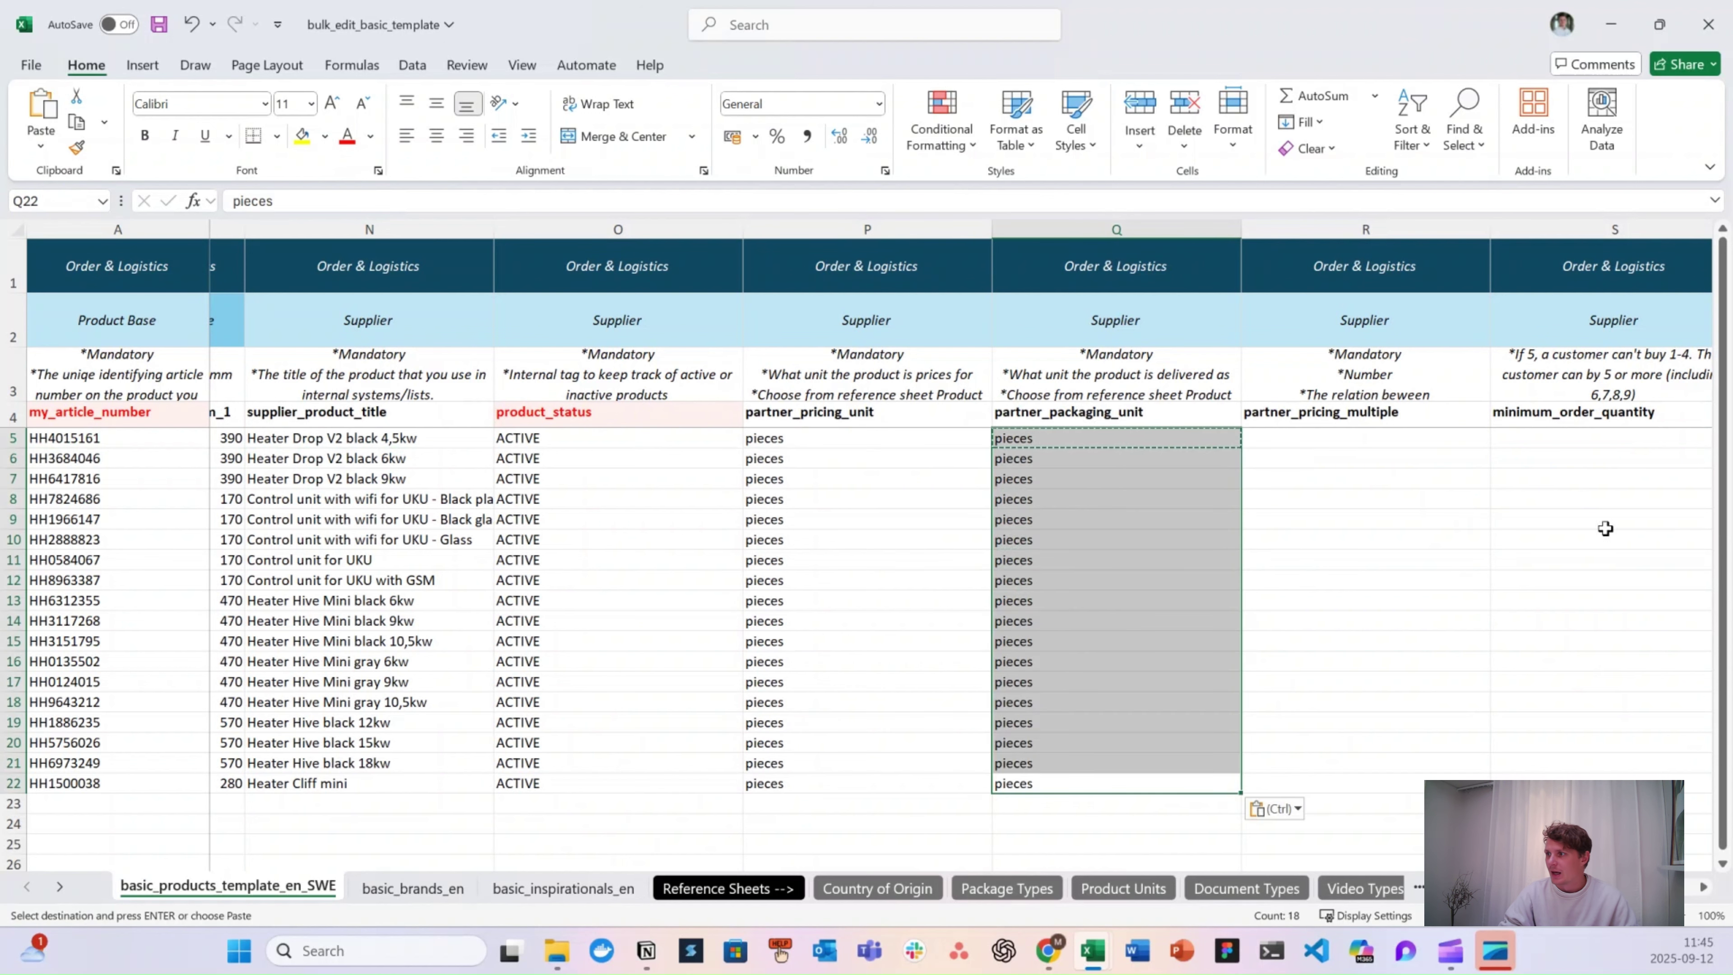
{"action": "left_click", "coordinate": [1604, 528]}
- Enter 1 as the partner_pricing_multiple of the first product in cell R5
{"action": "scroll", "coordinate": [1393, 483], "scroll_direction": "right", "scroll_amount": 3}
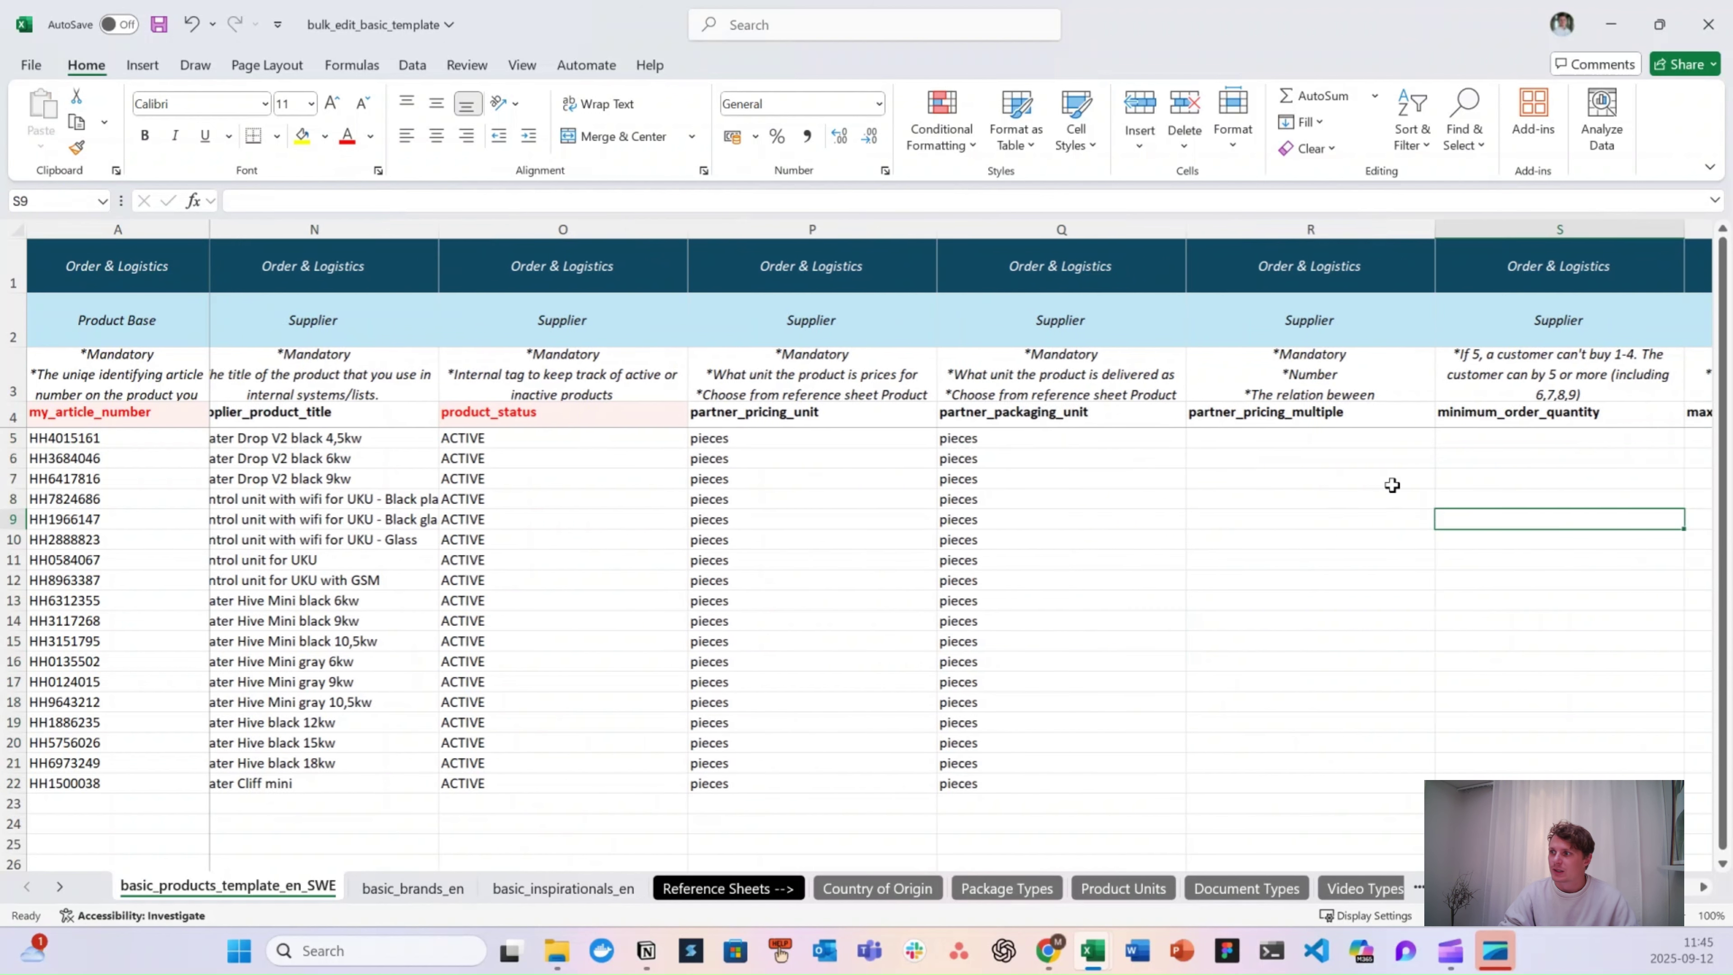
{"action": "left_click", "coordinate": [1236, 438]}
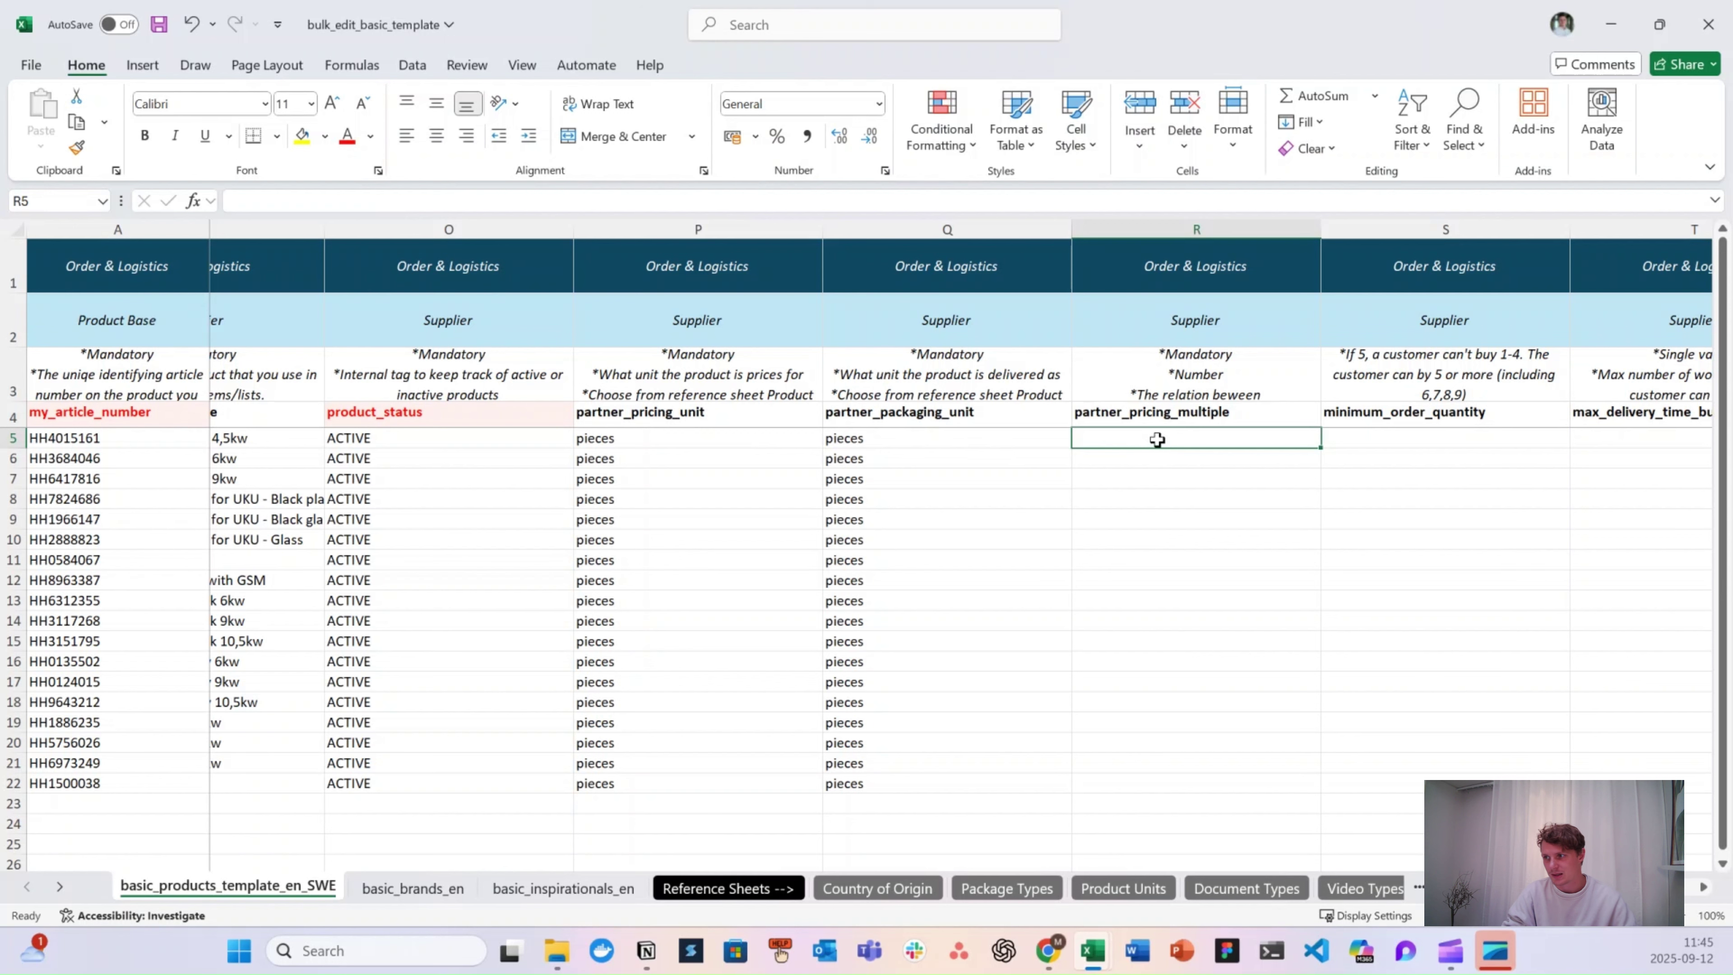
{"action": "type", "text": "1"}
{"action": "key", "text": "ctrl+Return"}
- Copy the pricing multiple 1 from R5 down the partner_pricing_multiple column through row 22
{"action": "key", "text": "ctrl+c"}
{"action": "key", "text": "Left"}
{"action": "key", "text": "ctrl+Down"}
{"action": "key", "text": "Right"}
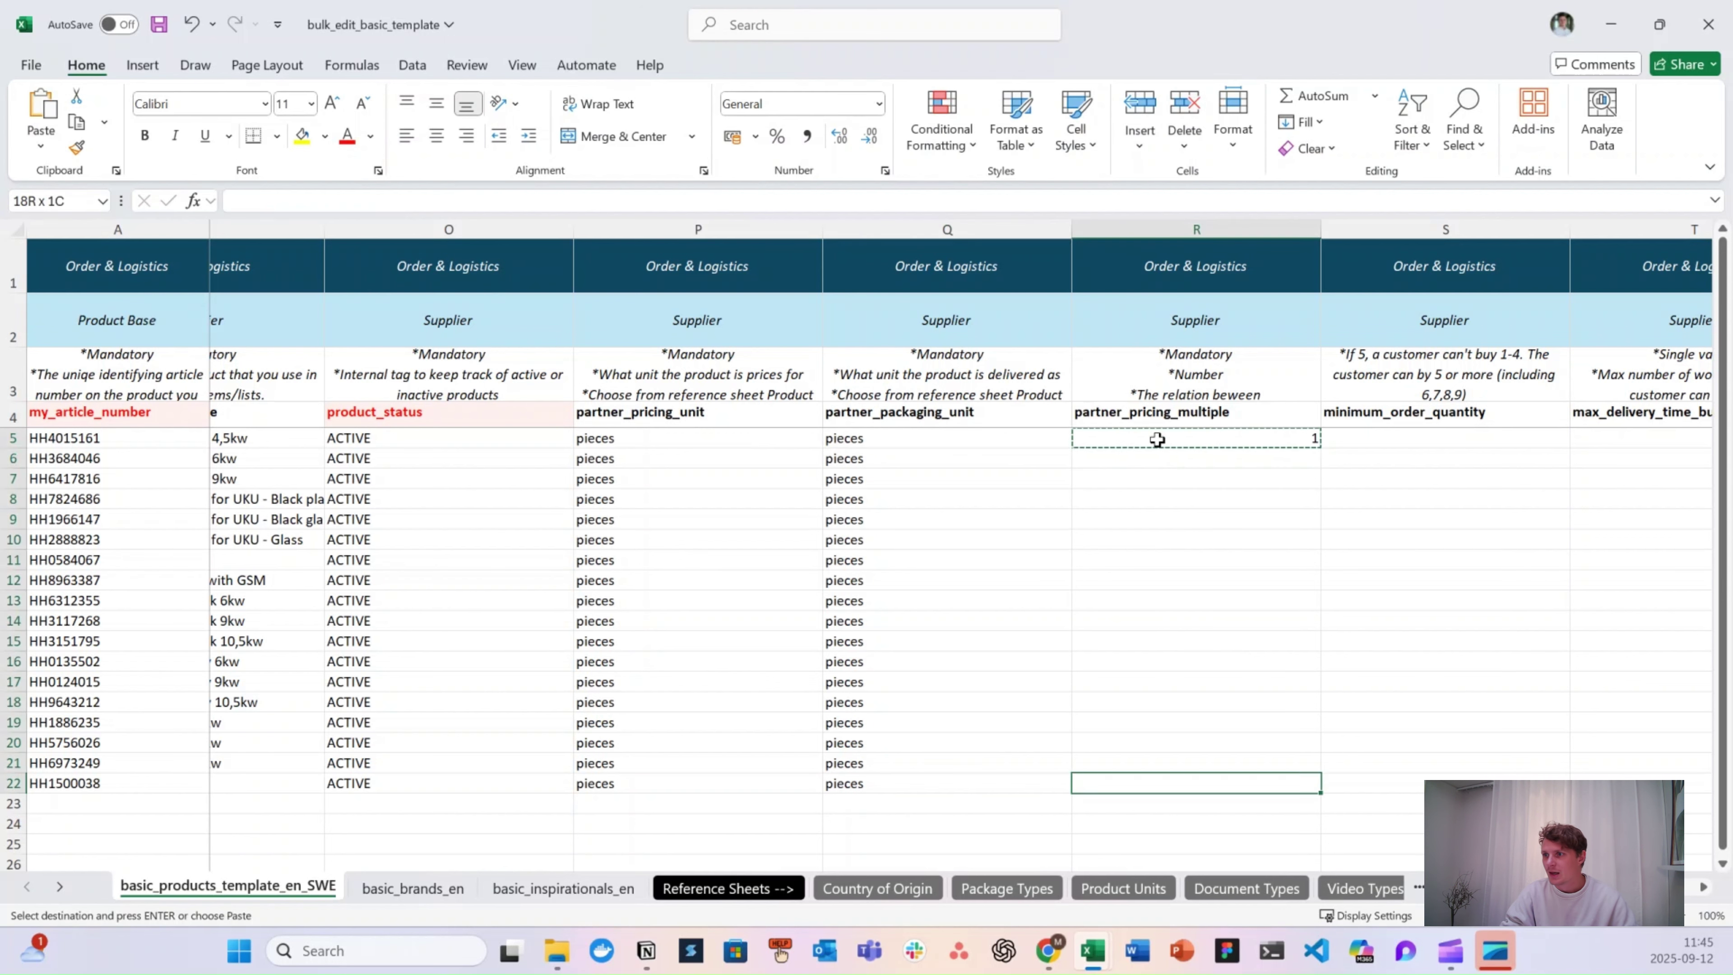
{"action": "key", "text": "ctrl+shift+Up"}
{"action": "key", "text": "Return"}
{"action": "left_click", "coordinate": [1501, 565]}
{"action": "scroll", "coordinate": [1503, 565], "scroll_direction": "right", "scroll_amount": 2}
{"action": "scroll", "coordinate": [1503, 565], "scroll_direction": "right", "scroll_amount": 3}
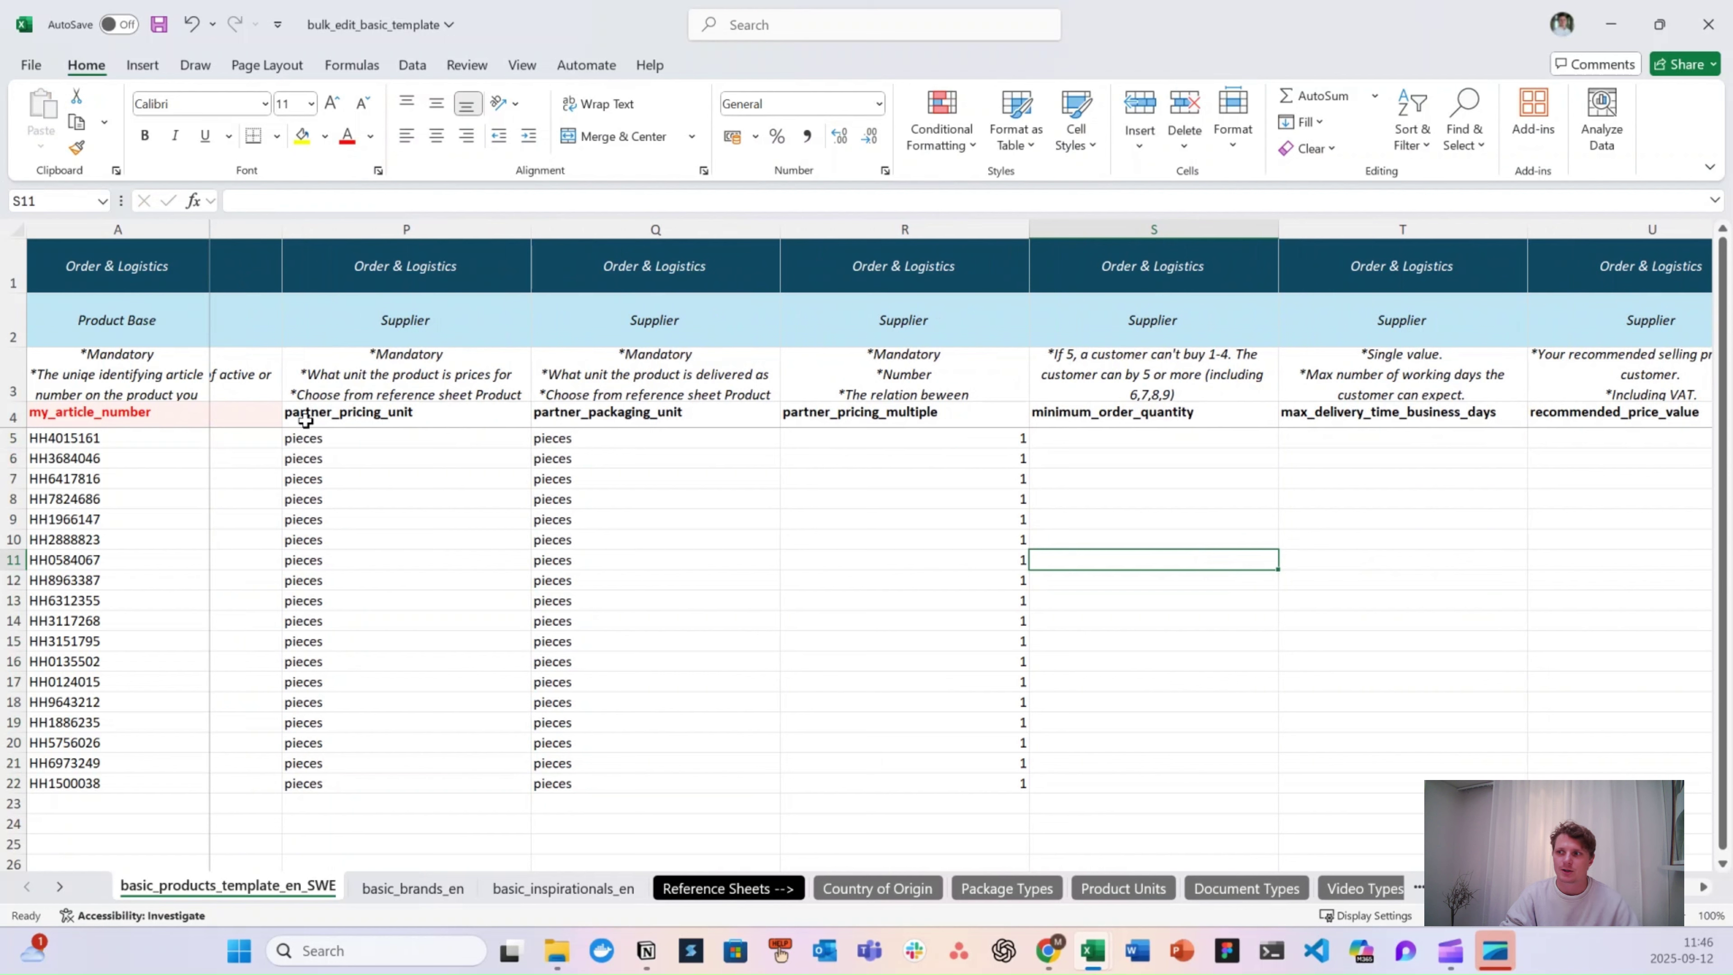
{"action": "left_click", "coordinate": [343, 437]}
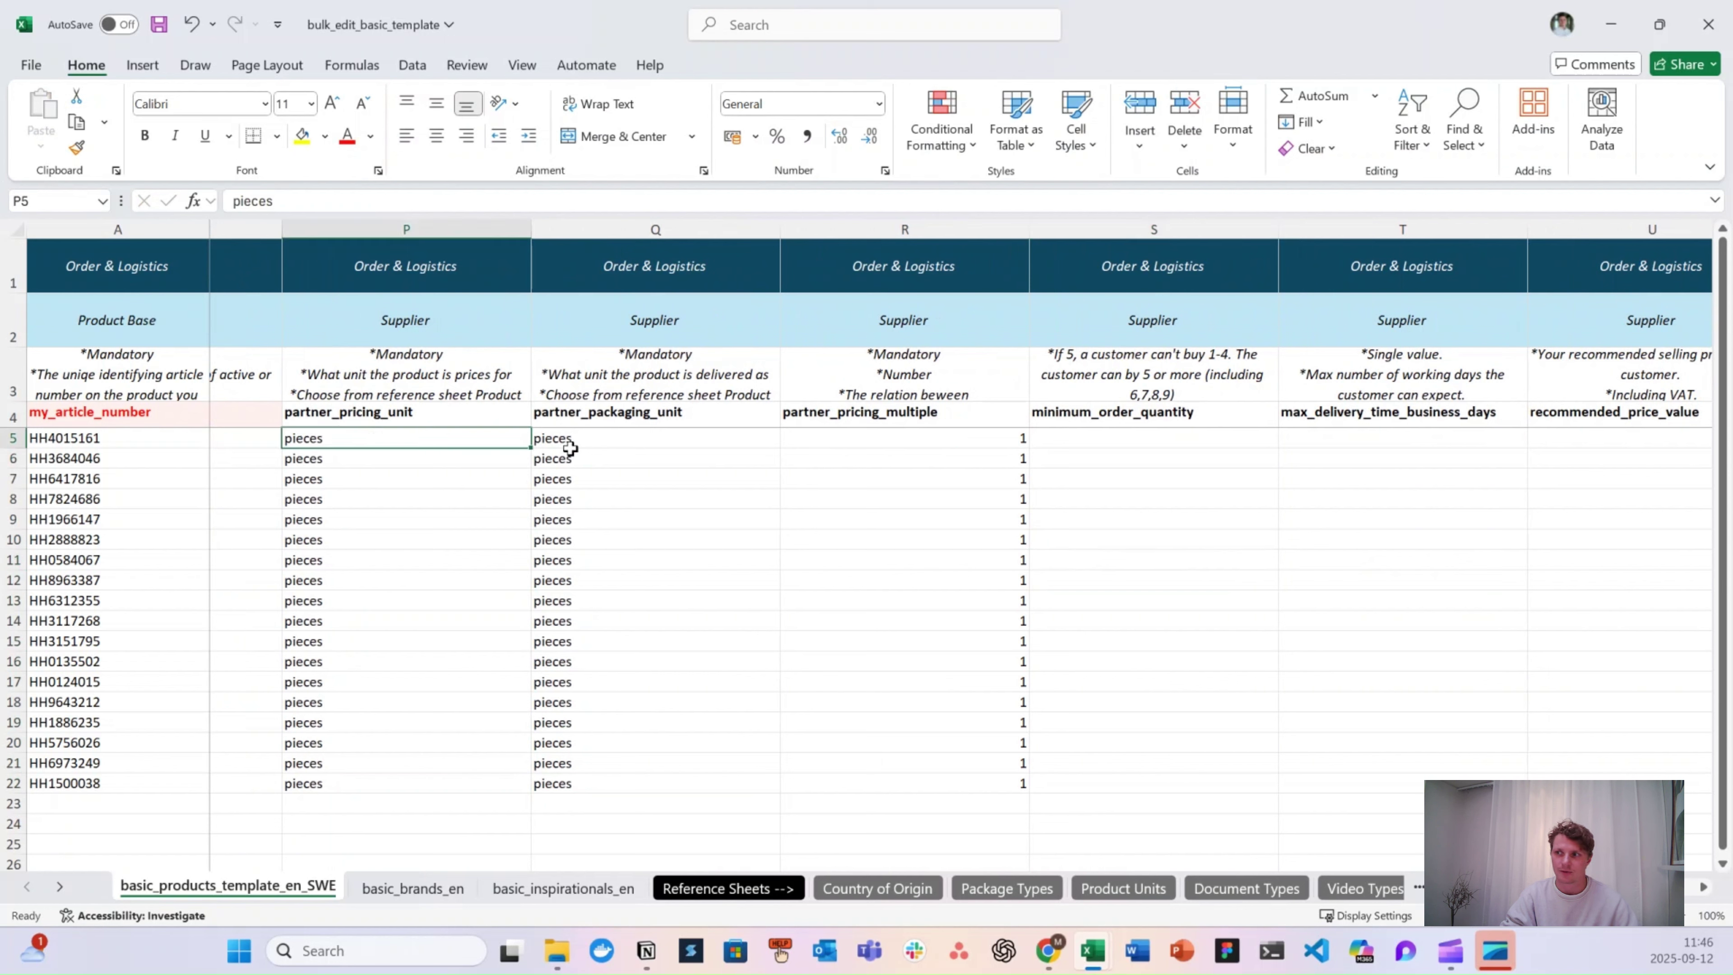
{"action": "left_click", "coordinate": [608, 438]}
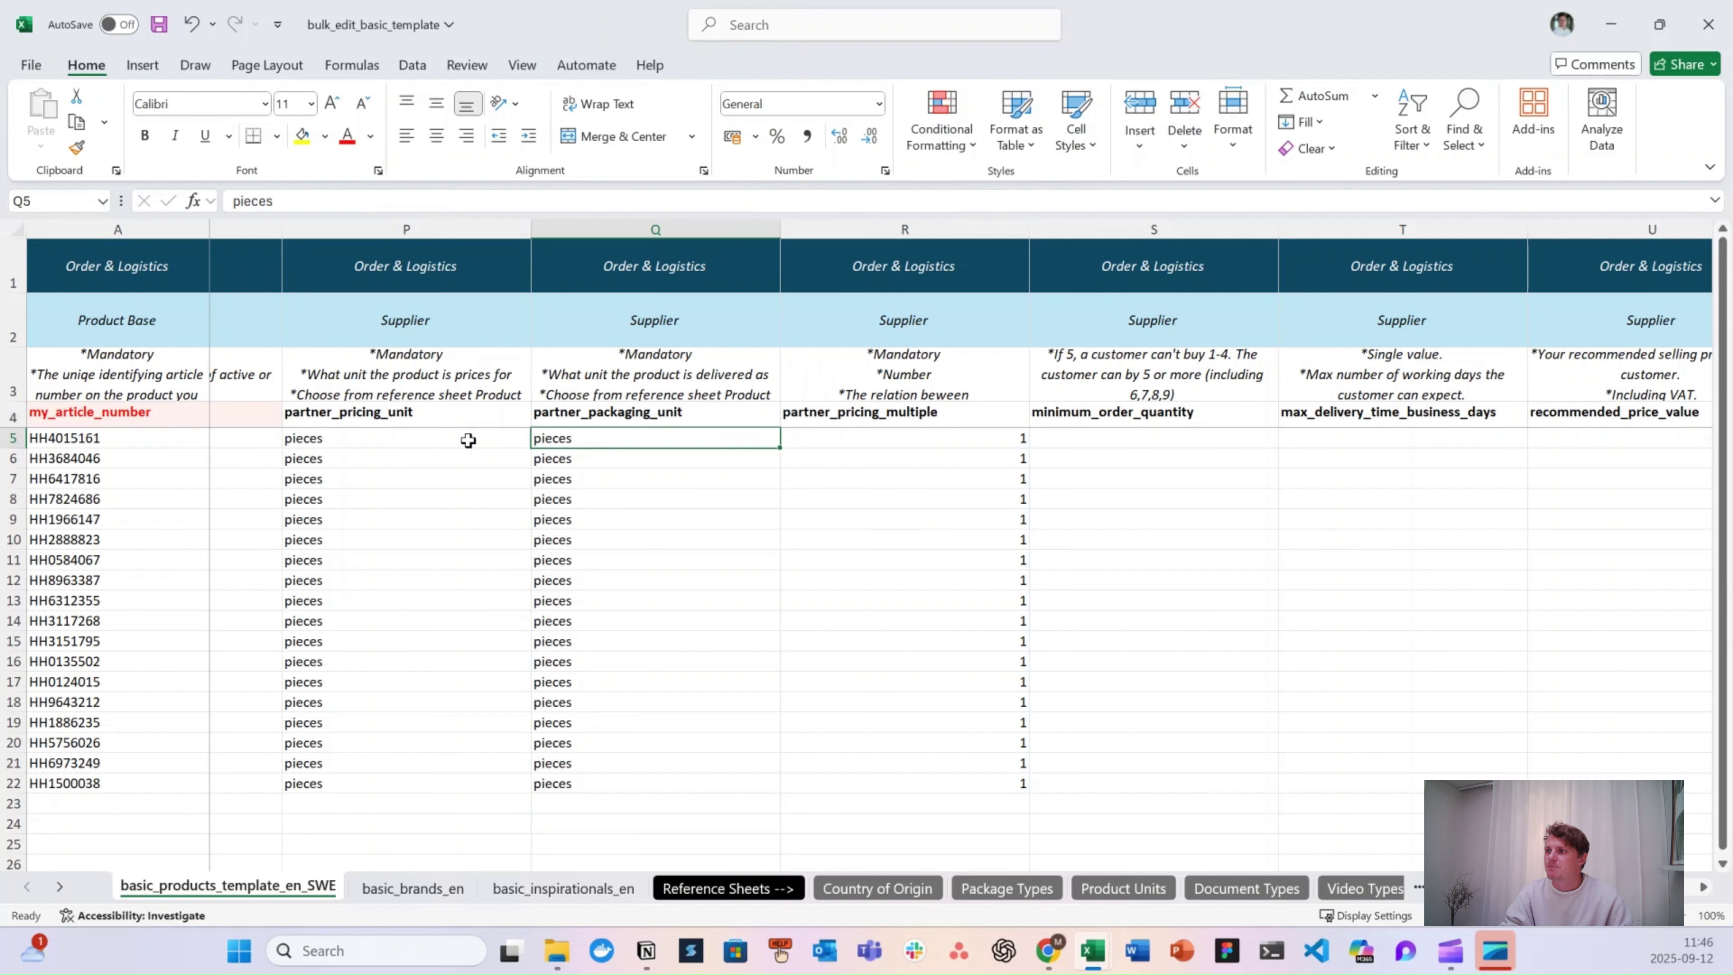
- Enter 1 as the minimum_order_quantity of the first product in cell S5
{"action": "scroll", "coordinate": [468, 441], "scroll_direction": "right", "scroll_amount": 4}
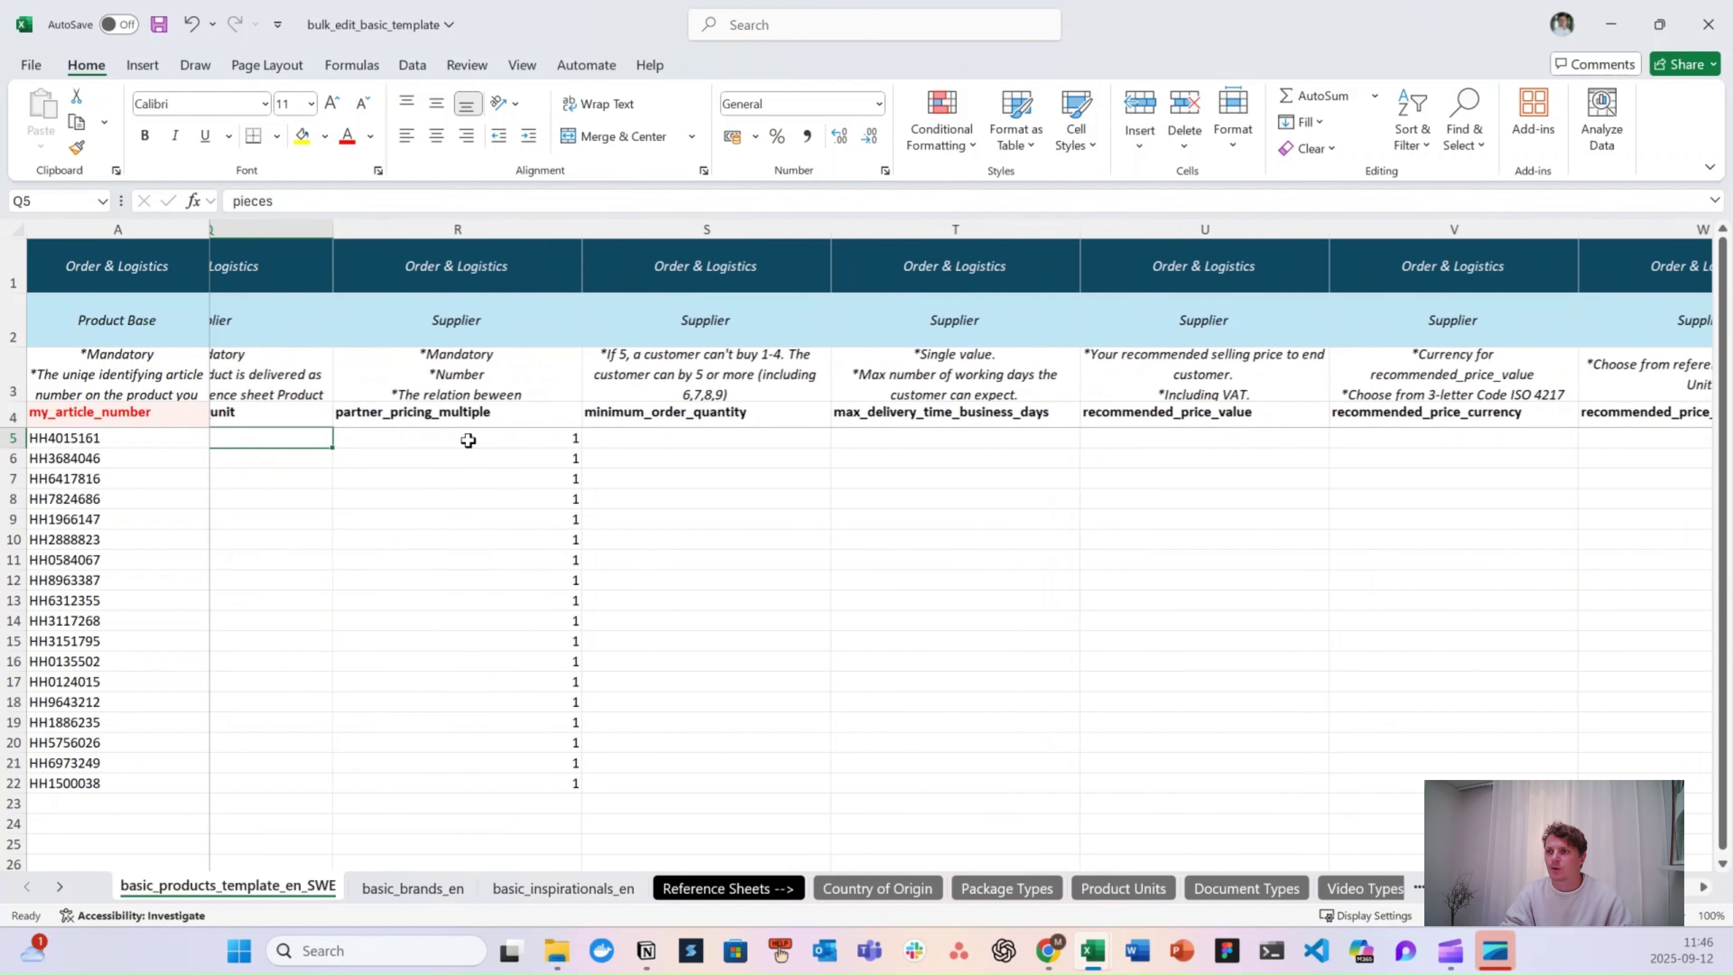
{"action": "scroll", "coordinate": [468, 440], "scroll_direction": "right", "scroll_amount": 4}
{"action": "left_click", "coordinate": [414, 438]}
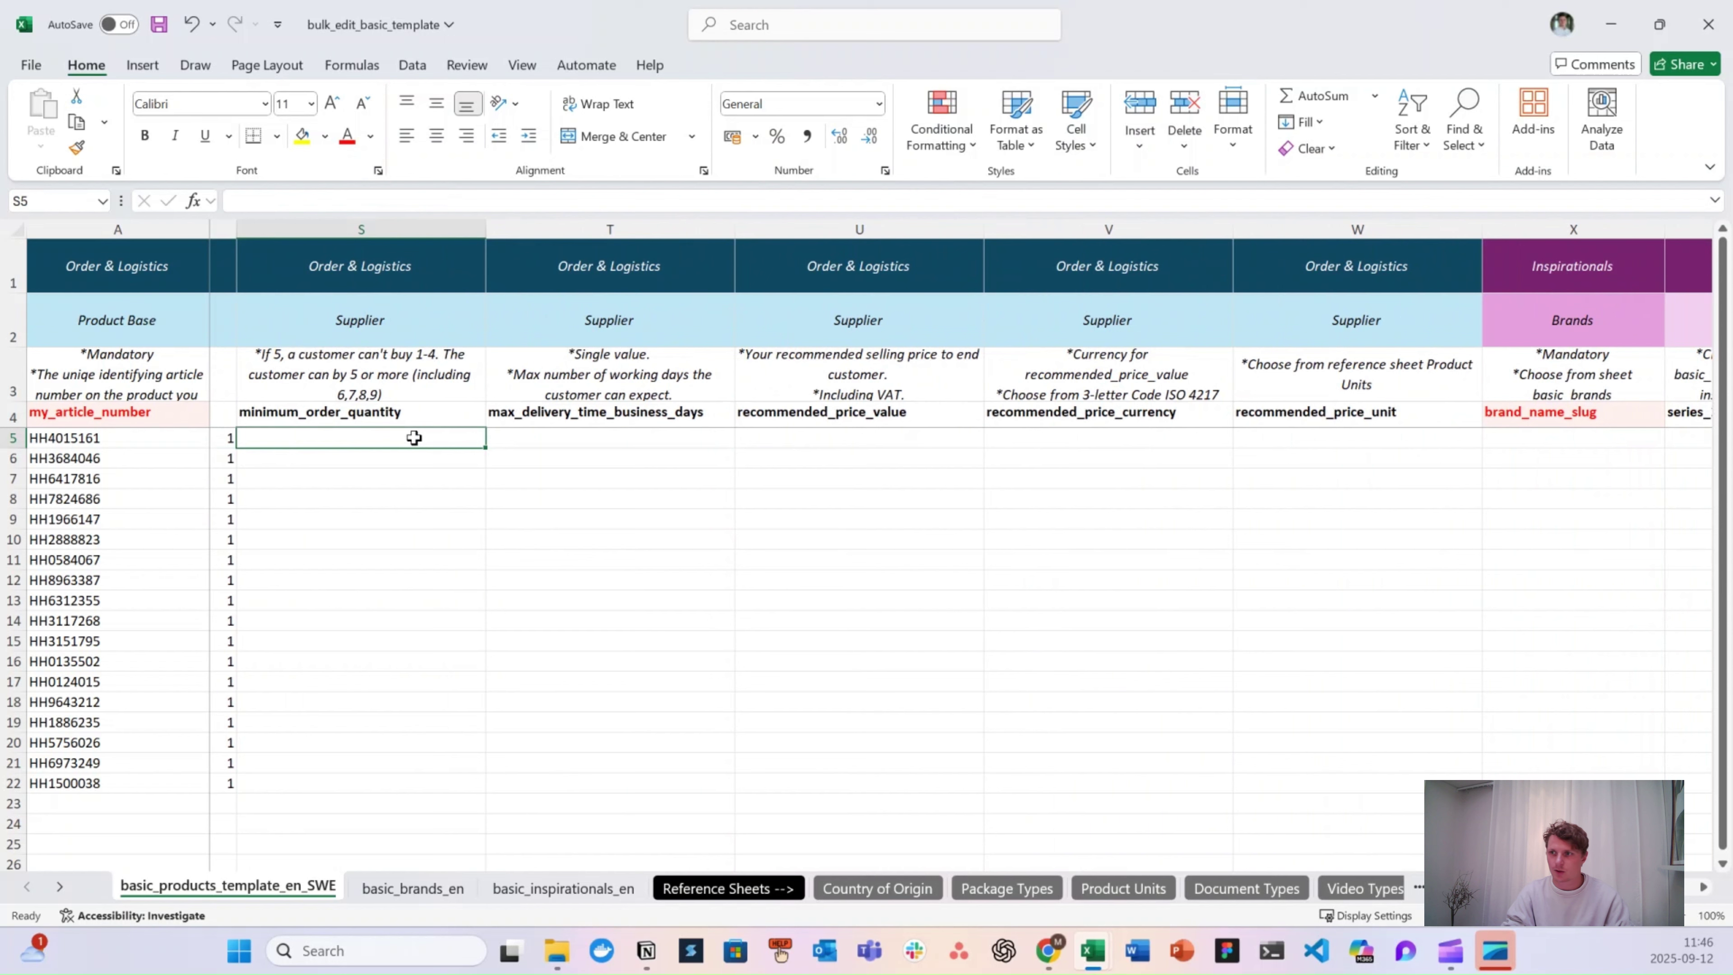
{"action": "type", "text": "1"}
{"action": "key", "text": "Return"}
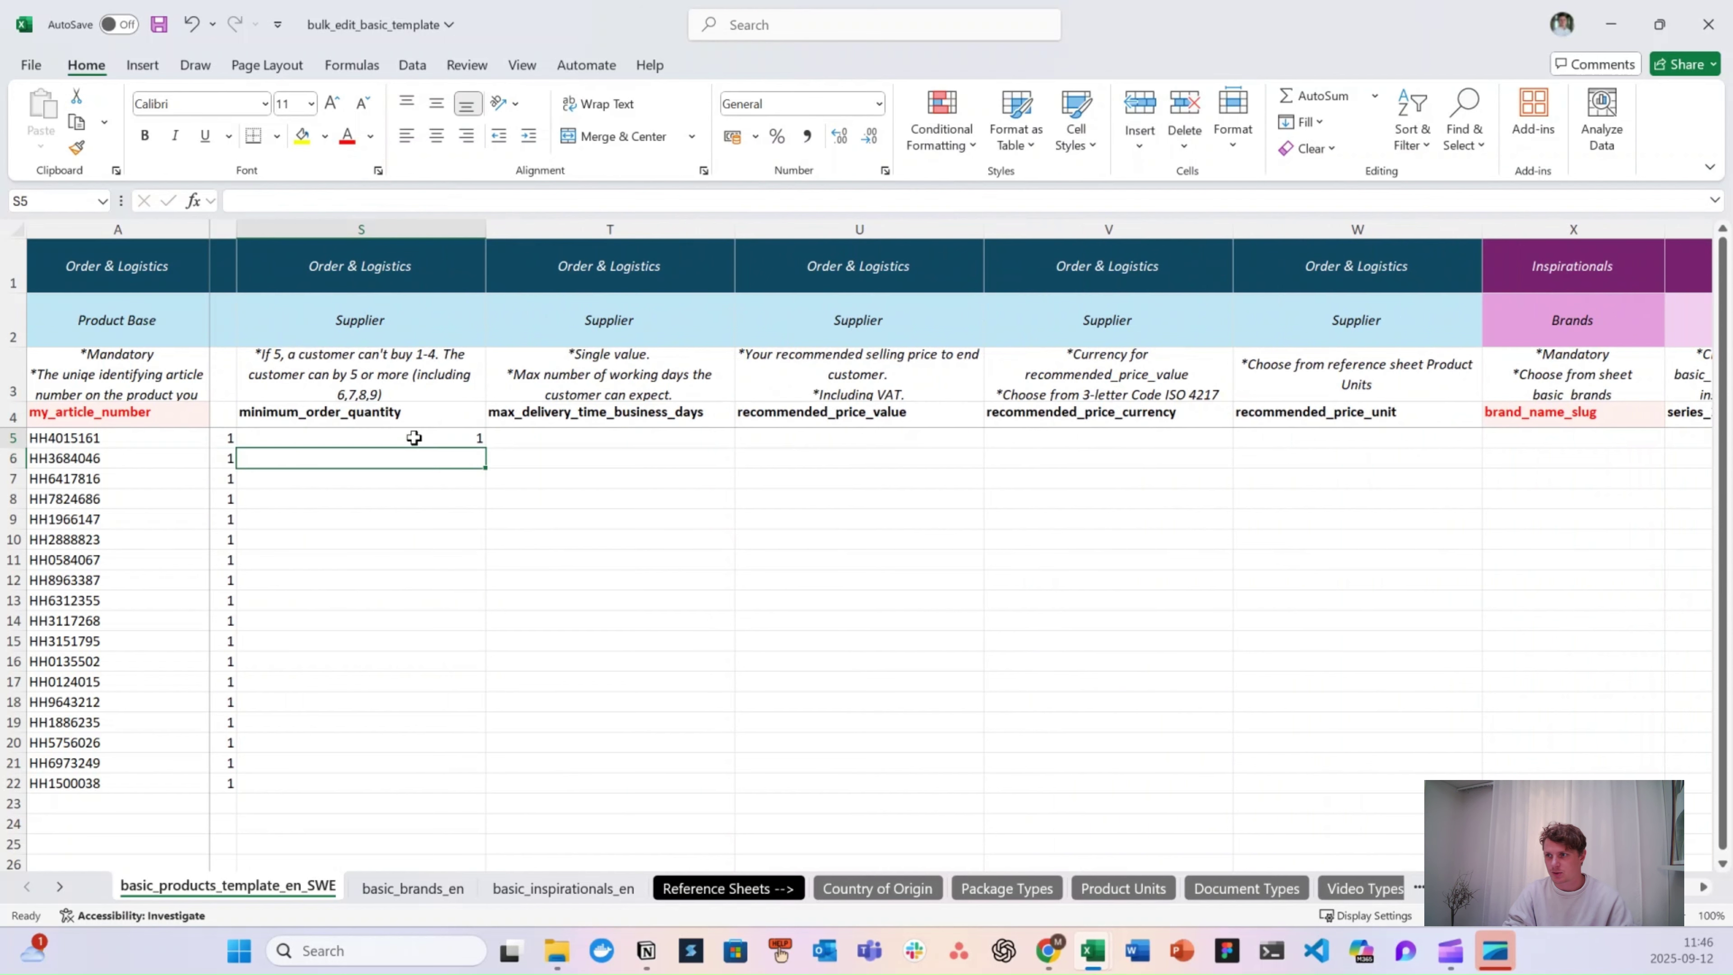
- Copy the order quantity 1 from S5 down the minimum_order_quantity column through row 22
{"action": "key", "text": "Up"}
{"action": "key", "text": "ctrl+c"}
{"action": "key", "text": "Left"}
{"action": "key", "text": "ctrl+Down"}
{"action": "key", "text": "Right"}
{"action": "key", "text": "ctrl+shift+Up"}
{"action": "key", "text": "Return"}
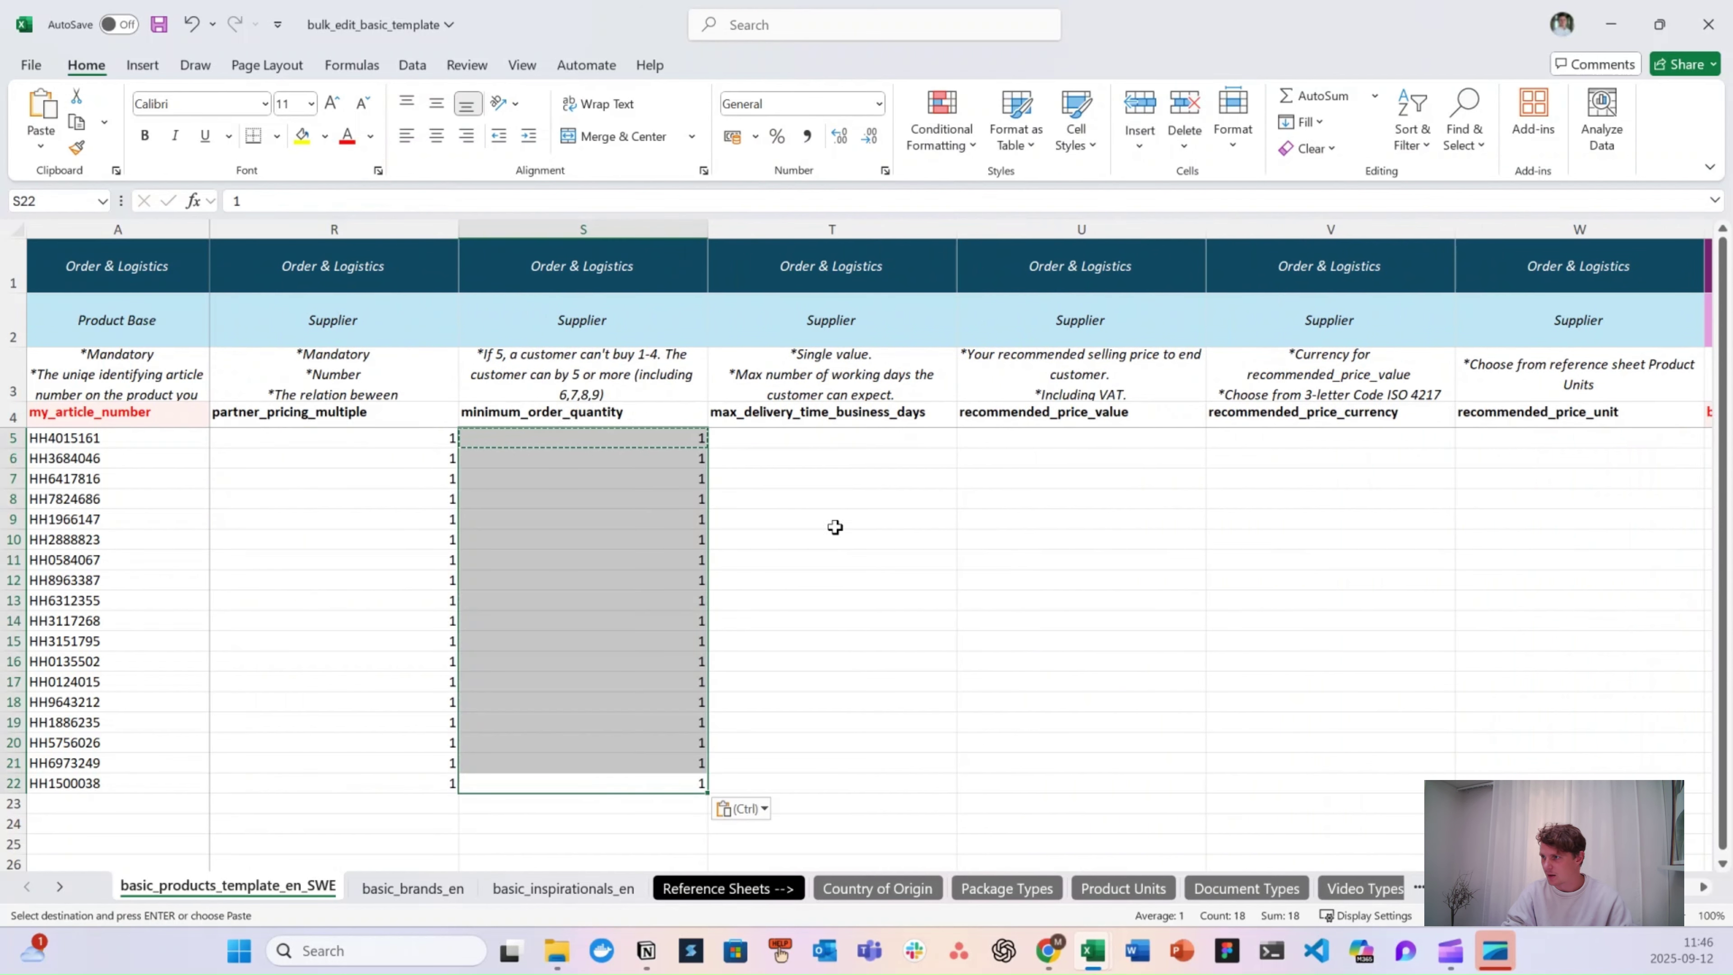
{"action": "left_click", "coordinate": [916, 542]}
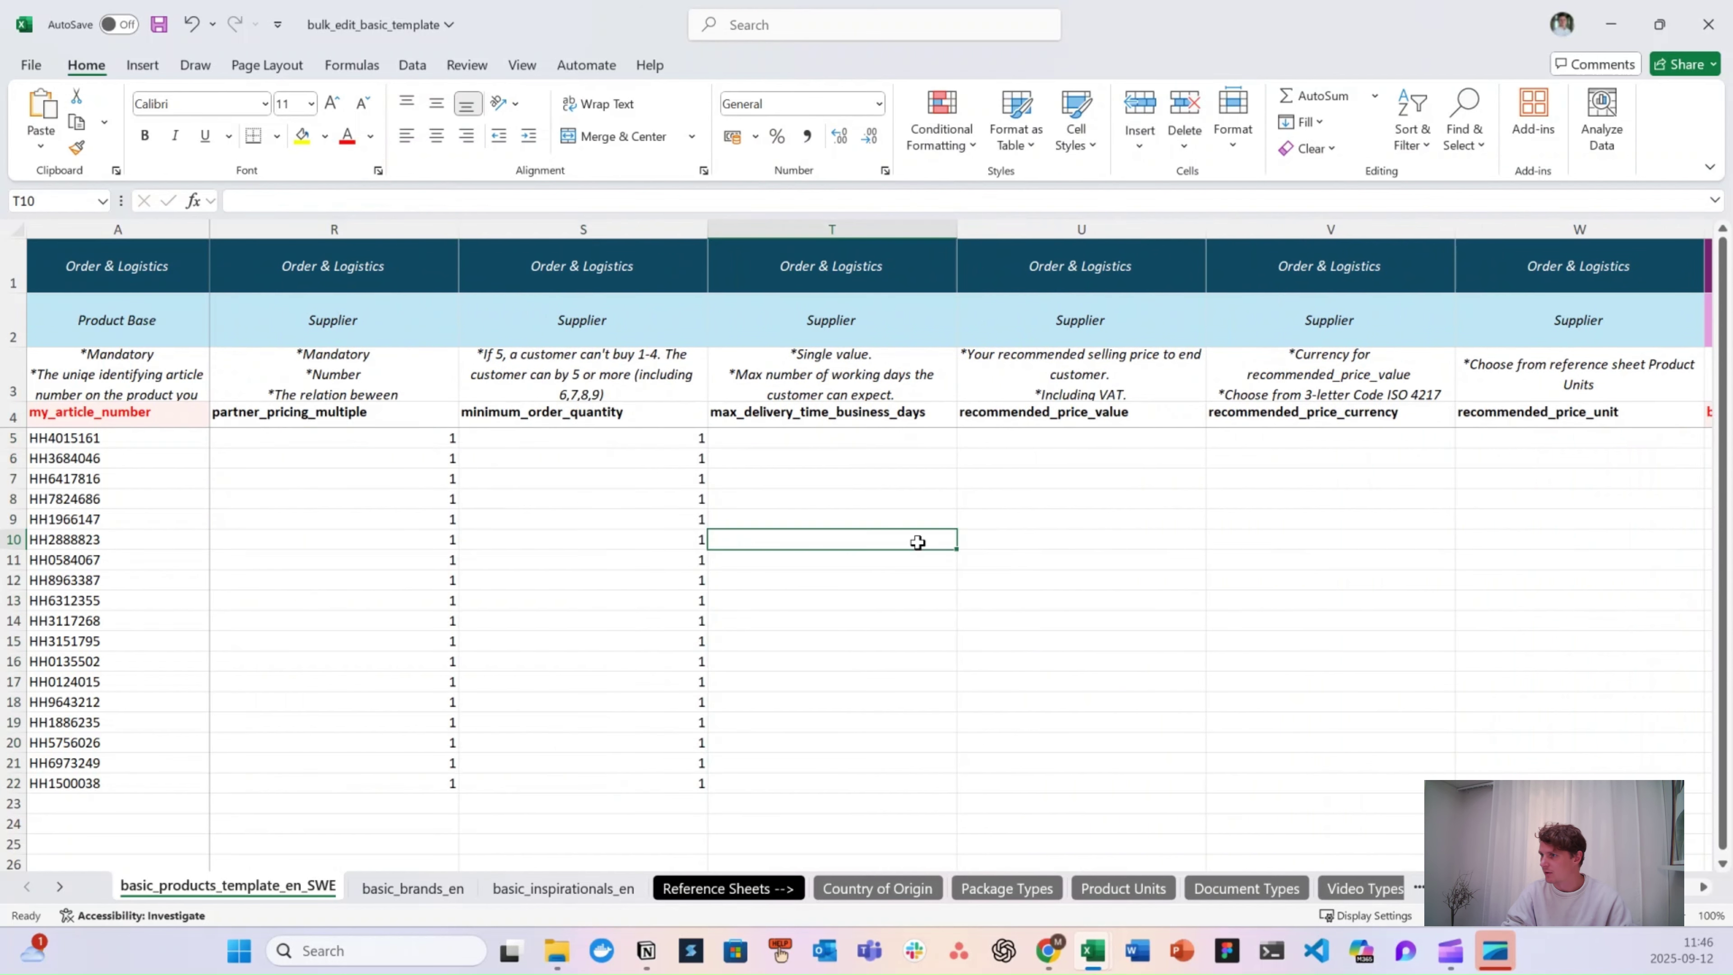
- Enter 4 as the max_delivery_time_business_days of the first product in cell T5
{"action": "left_click", "coordinate": [886, 436]}
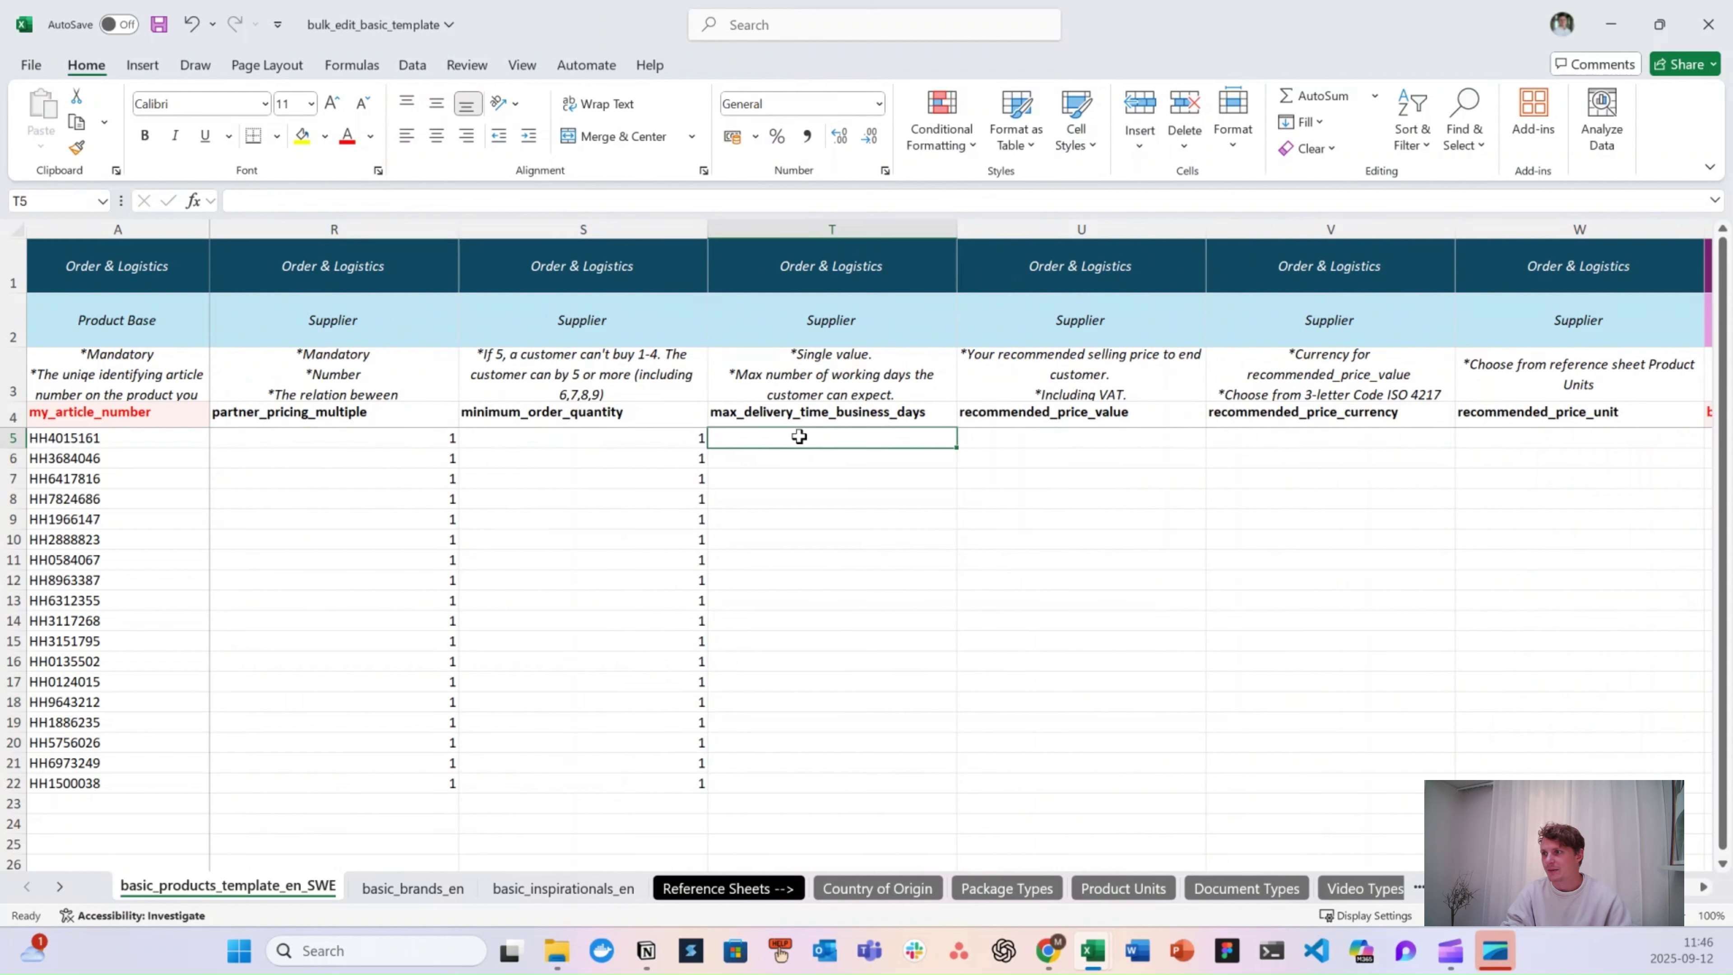
{"action": "type", "text": "4"}
{"action": "key", "text": "Return"}
- Copy the delivery time 4 from T5 down the max_delivery_time_business_days column through row 22
{"action": "key", "text": "Up"}
{"action": "key", "text": "ctrl+c"}
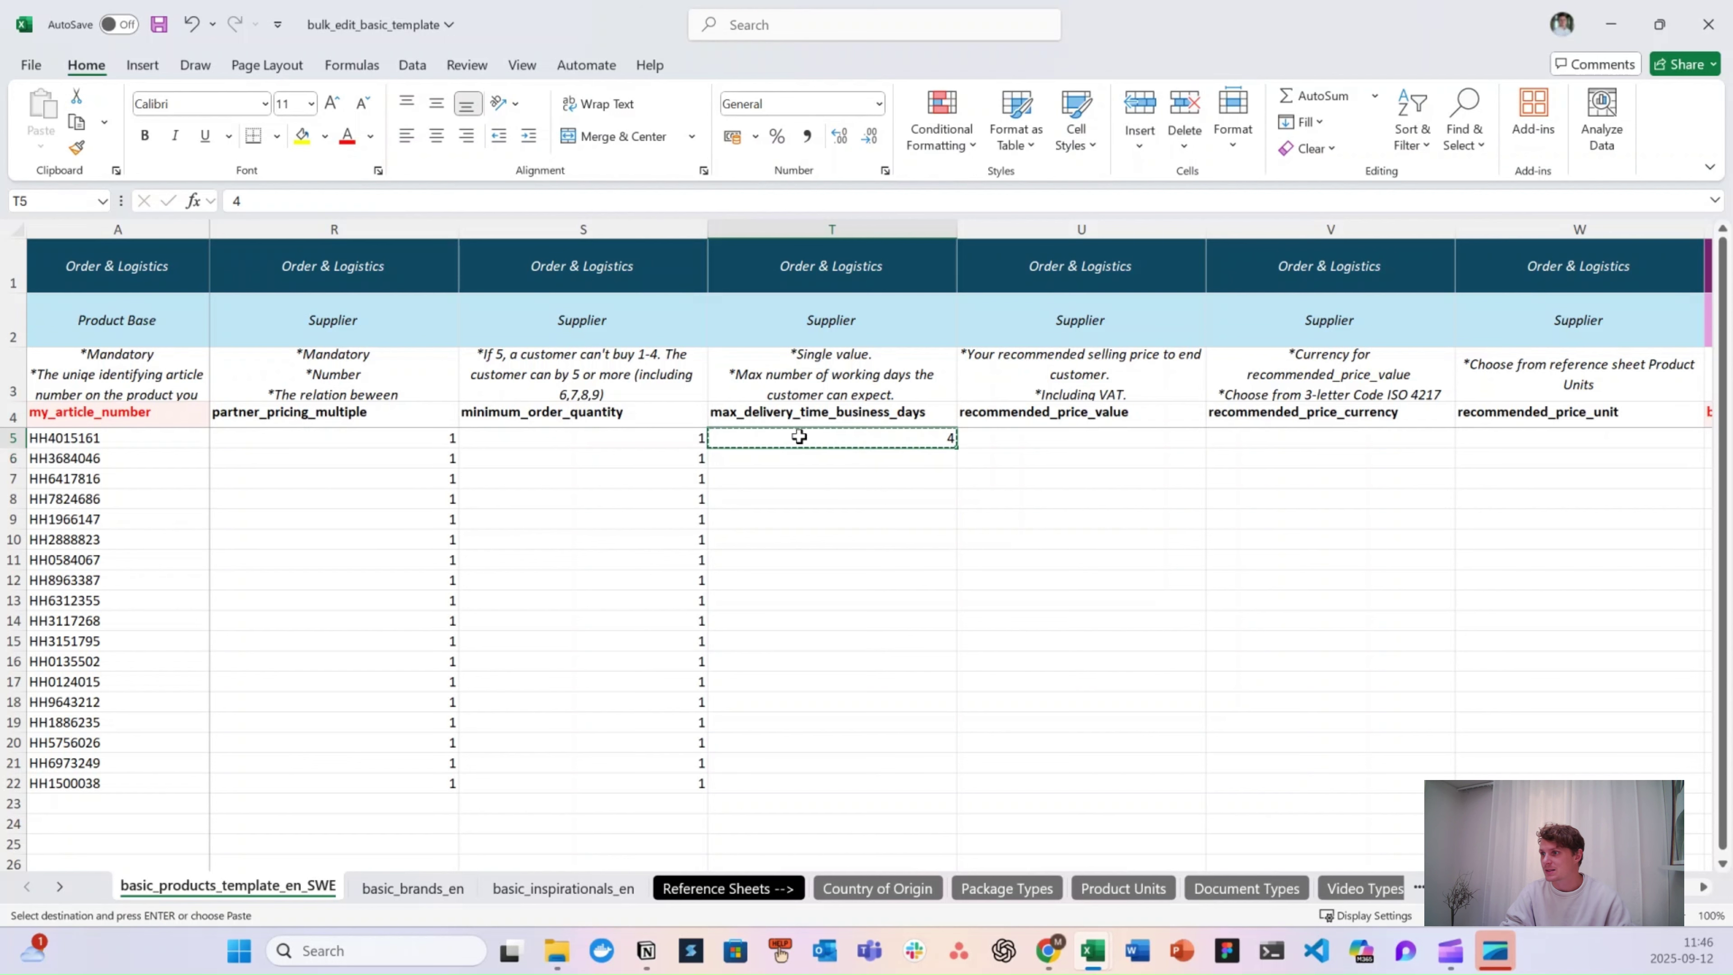
{"action": "key", "text": "shift+Left"}
{"action": "key", "text": "ctrl+shift+Down"}
{"action": "key", "text": "shift+Right"}
{"action": "key", "text": "ctrl+v"}
{"action": "left_click", "coordinate": [1106, 575]}
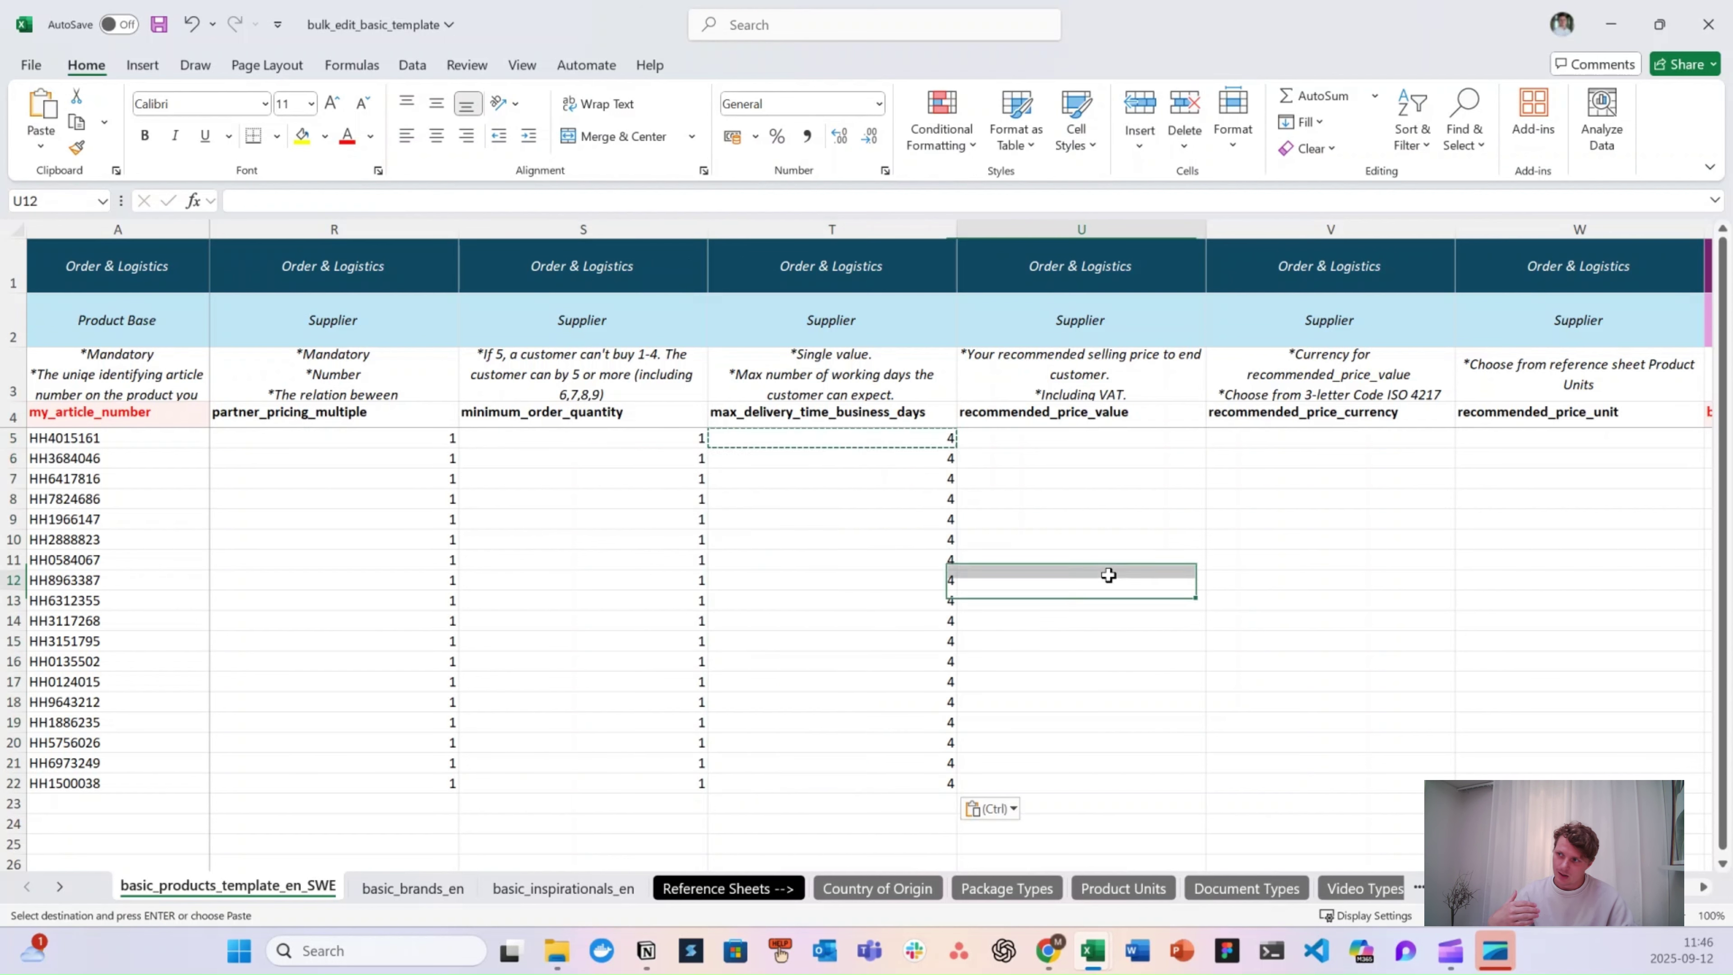
{"action": "key", "text": "Escape"}
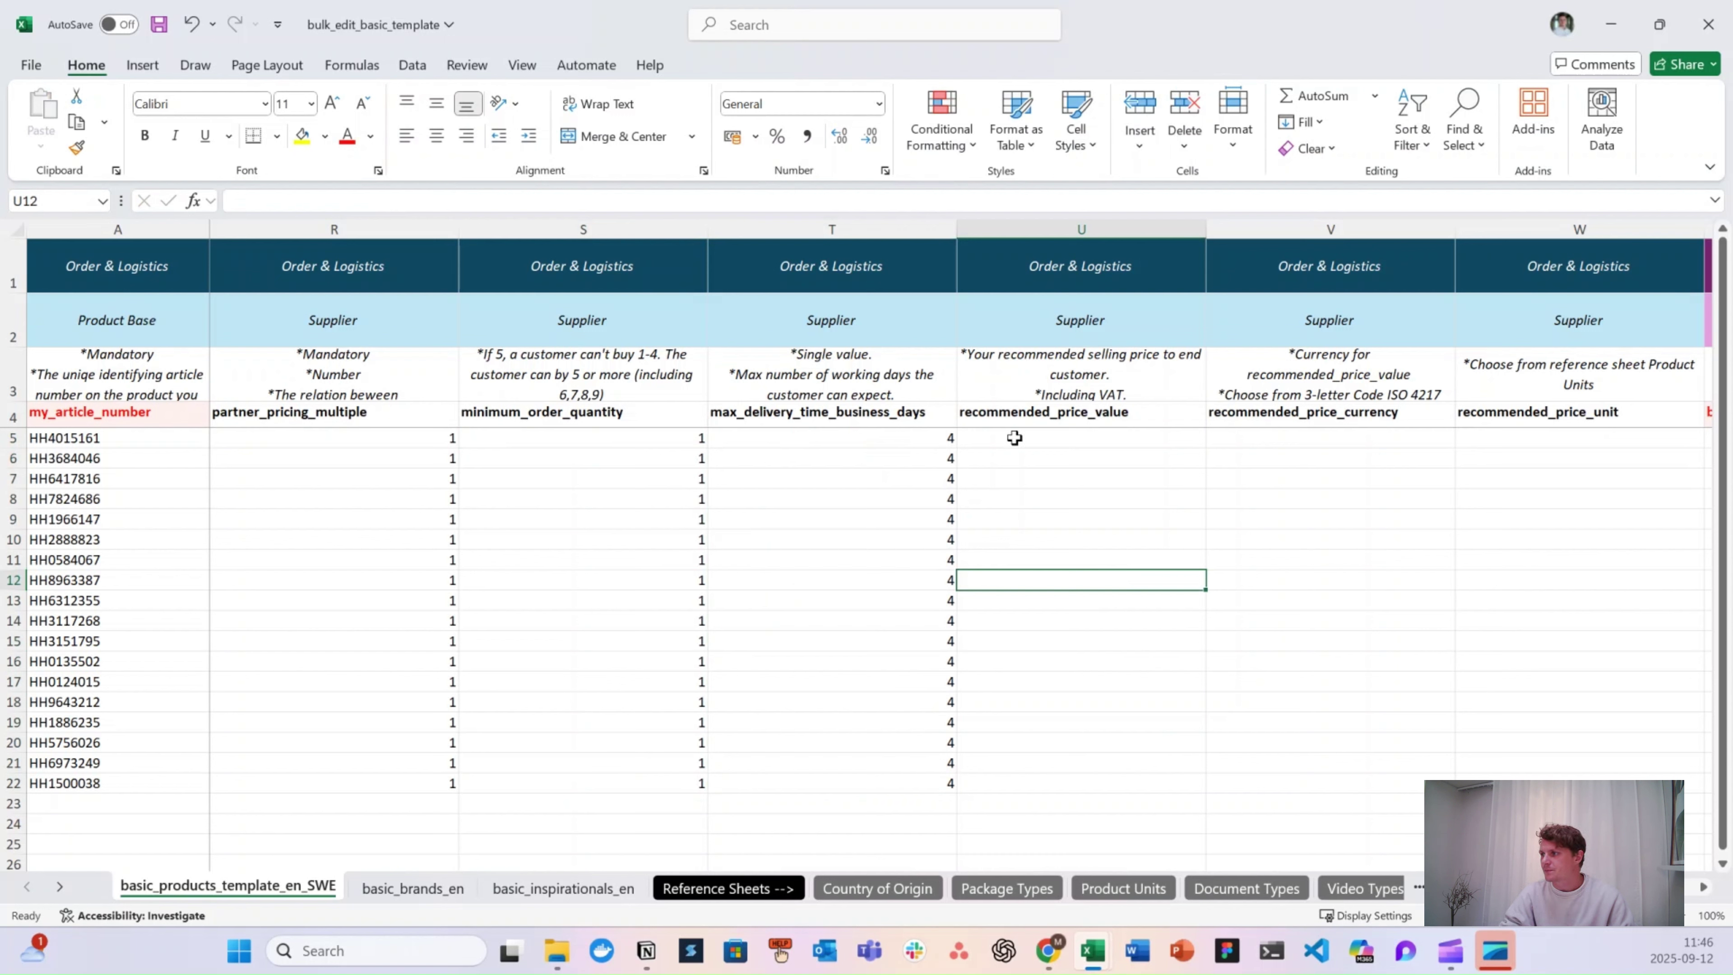
- Paste the copied list of prices into the recommended_price_value column, starting at cell U5
{"action": "scroll", "coordinate": [1015, 438], "scroll_direction": "right", "scroll_amount": 3}
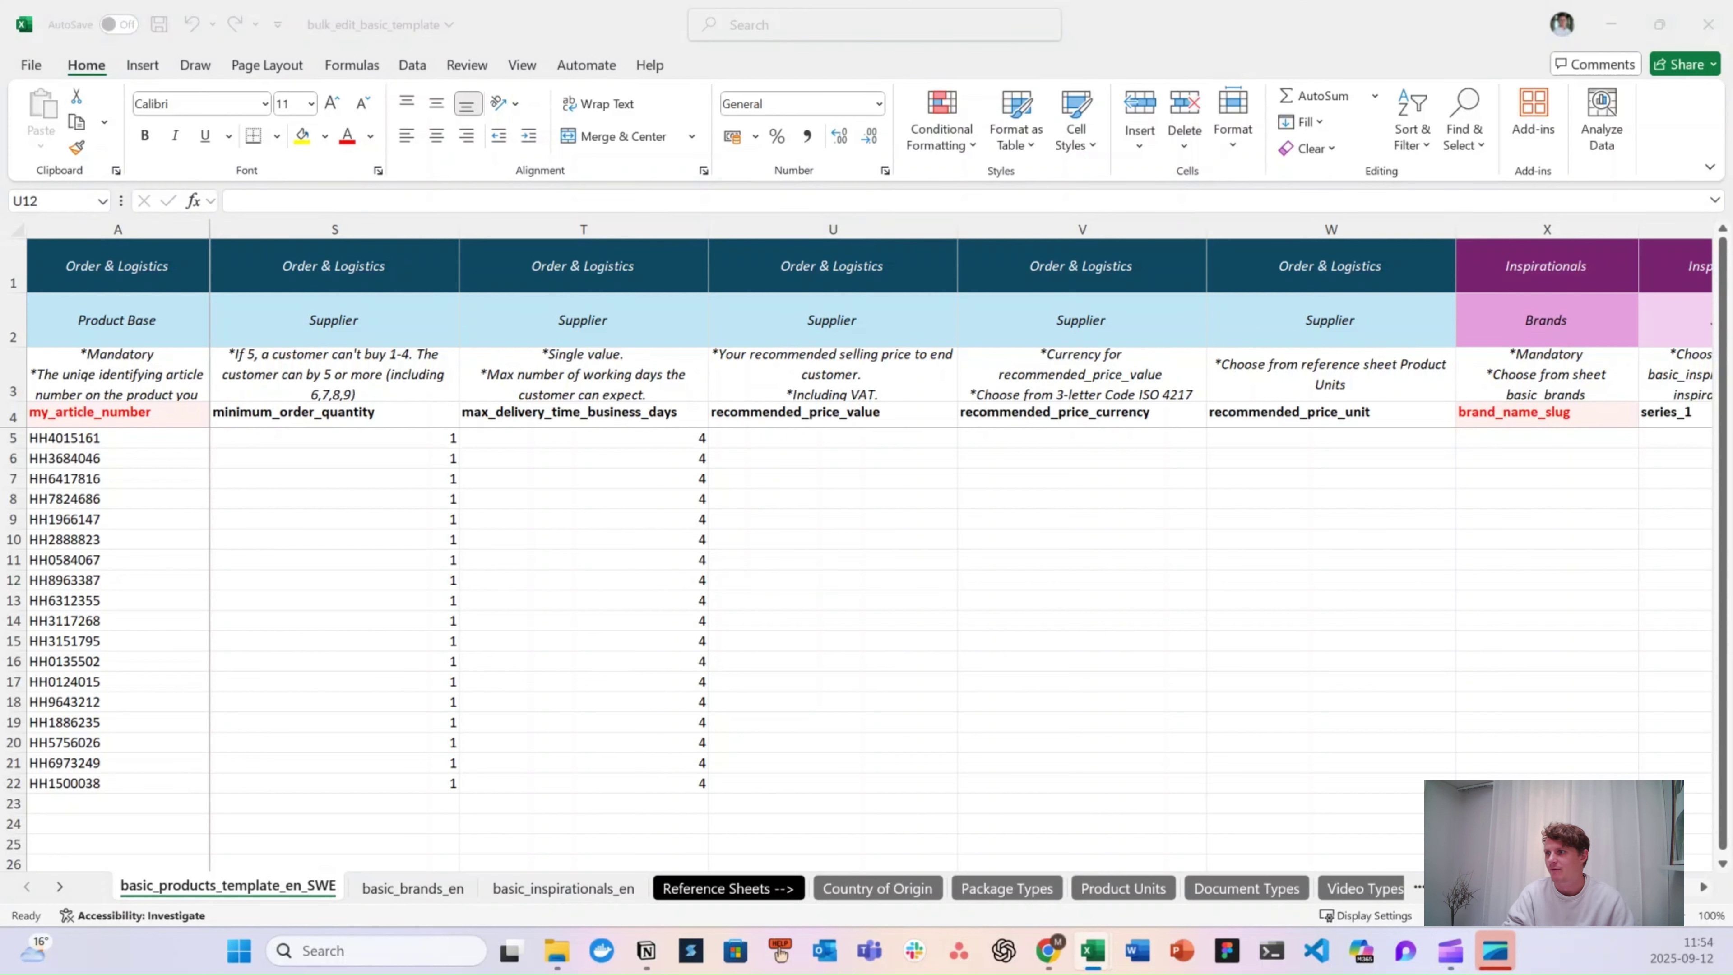
{"action": "left_click", "coordinate": [827, 431]}
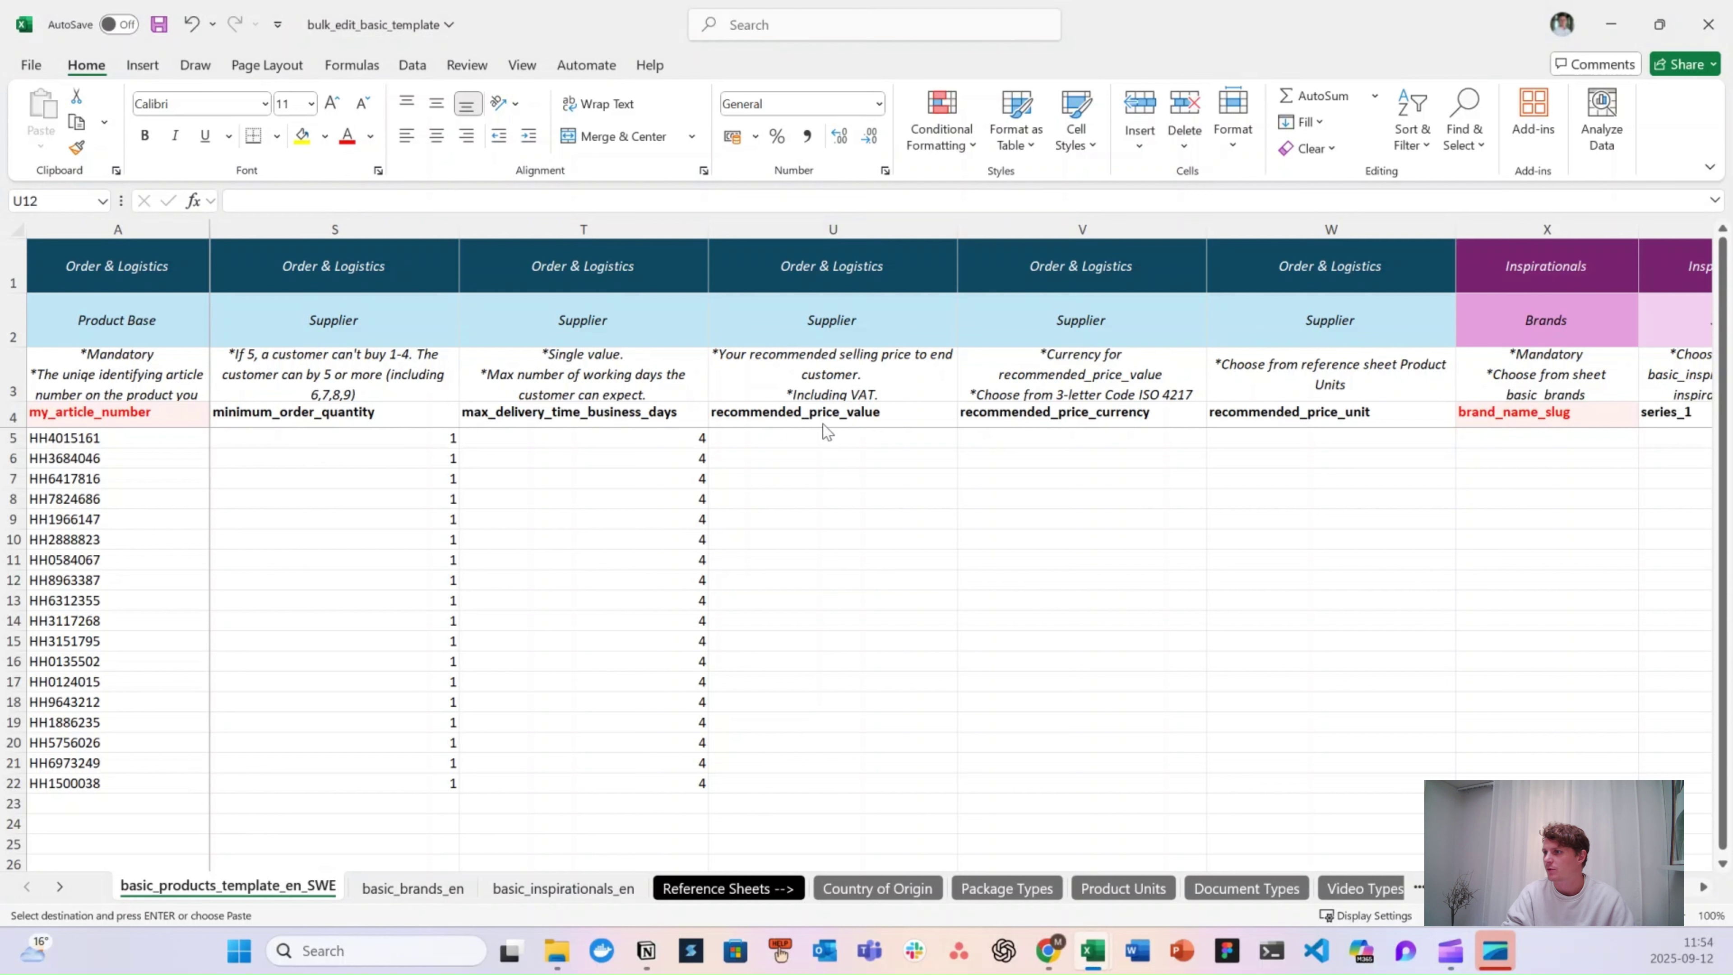
{"action": "key", "text": "ctrl+v"}
{"action": "left_click", "coordinate": [1114, 512]}
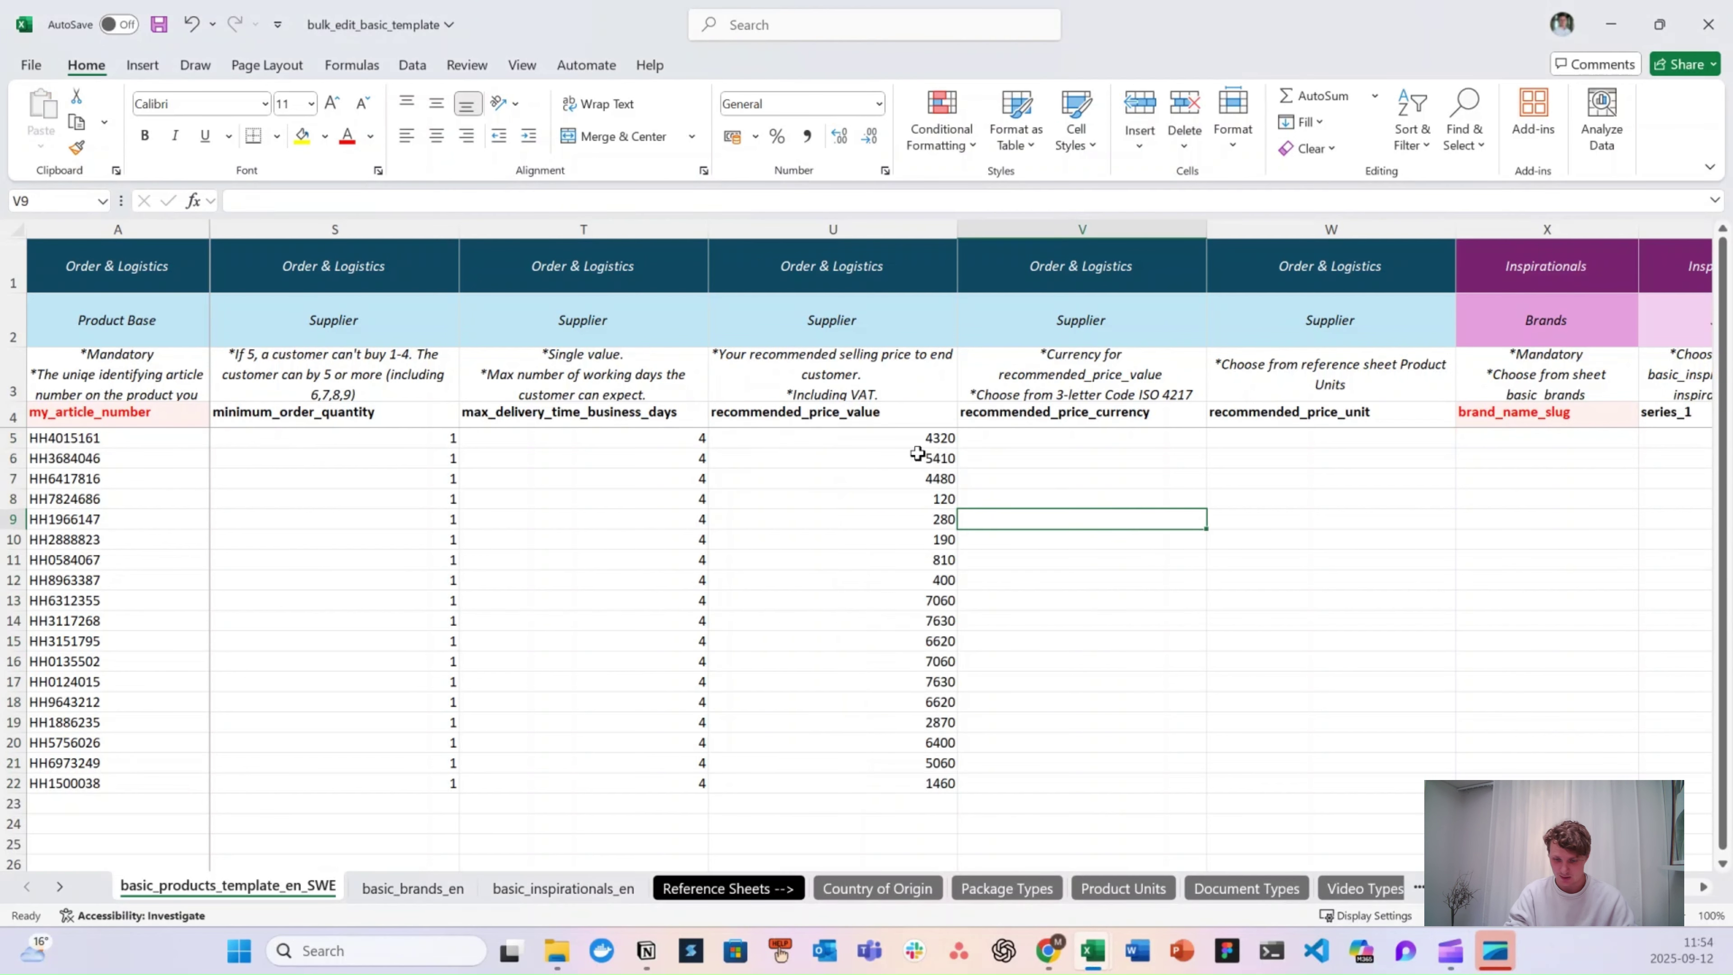
- Enter "SEK" as the recommended_price_currency of the first product in cell V5
{"action": "left_click", "coordinate": [1019, 435]}
{"action": "type", "text": "SEK"}
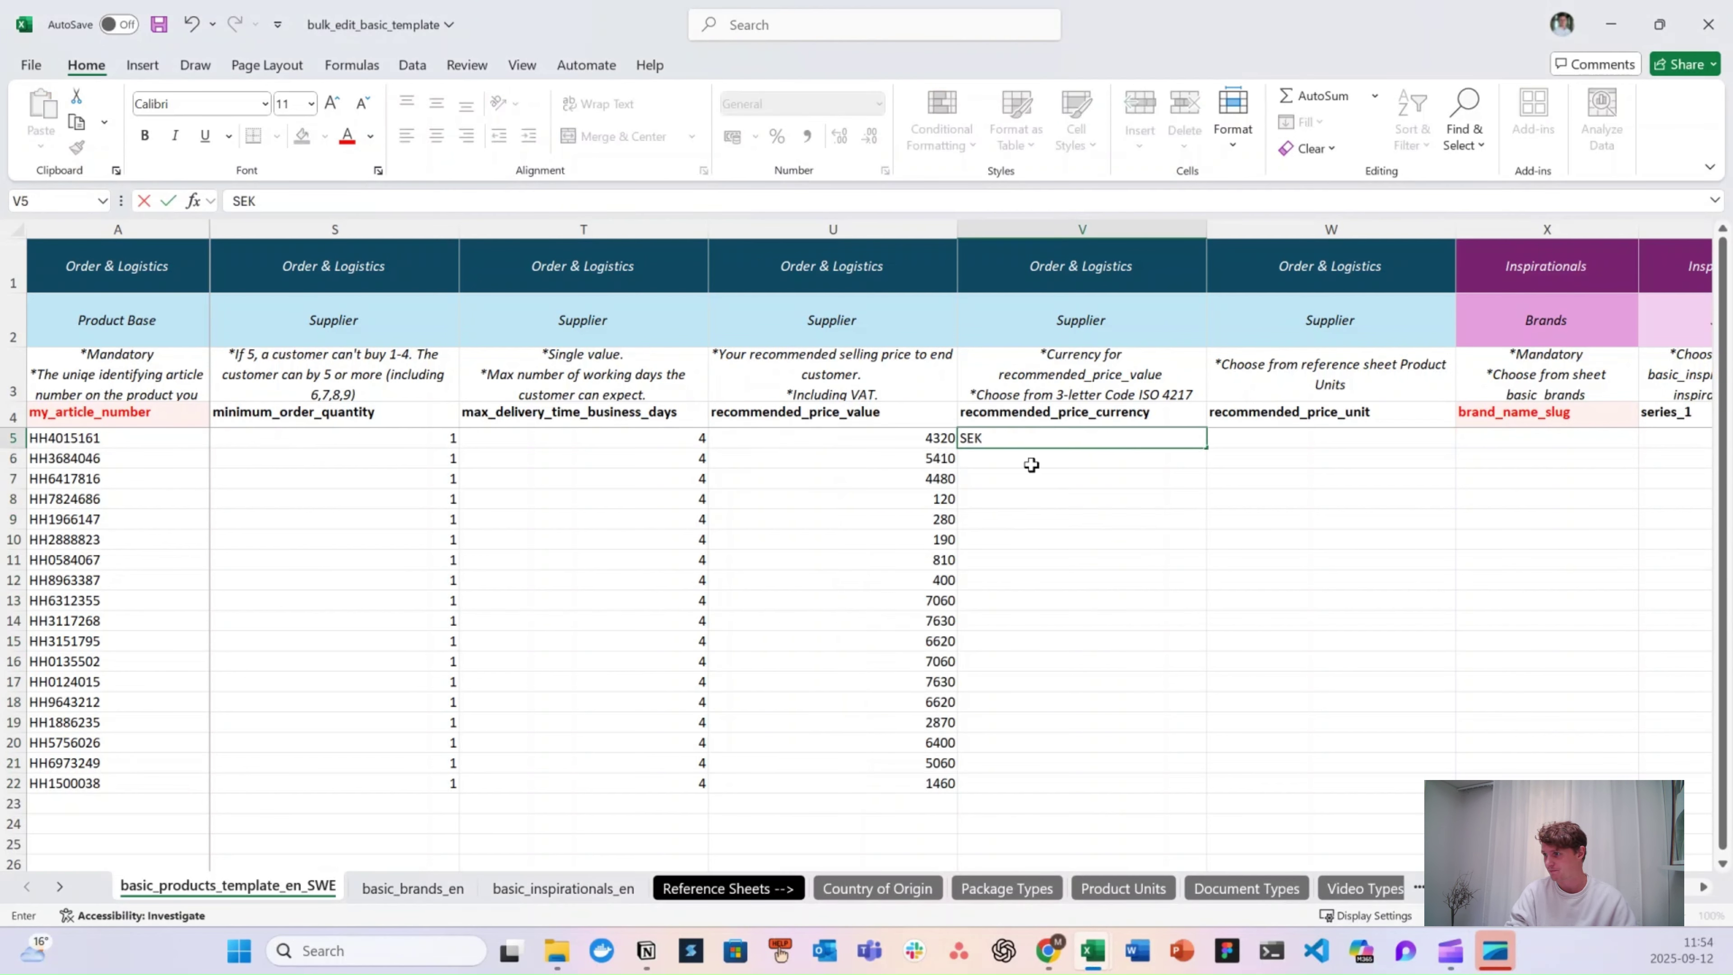
{"action": "key", "text": "Return"}
- Copy "SEK" from V5 down the recommended_price_currency column through row 22
{"action": "key", "text": "Up"}
{"action": "key", "text": "ctrl+c"}
{"action": "key", "text": "Left"}
{"action": "key", "text": "ctrl+Down"}
{"action": "key", "text": "Right"}
{"action": "key", "text": "ctrl+shift+Up"}
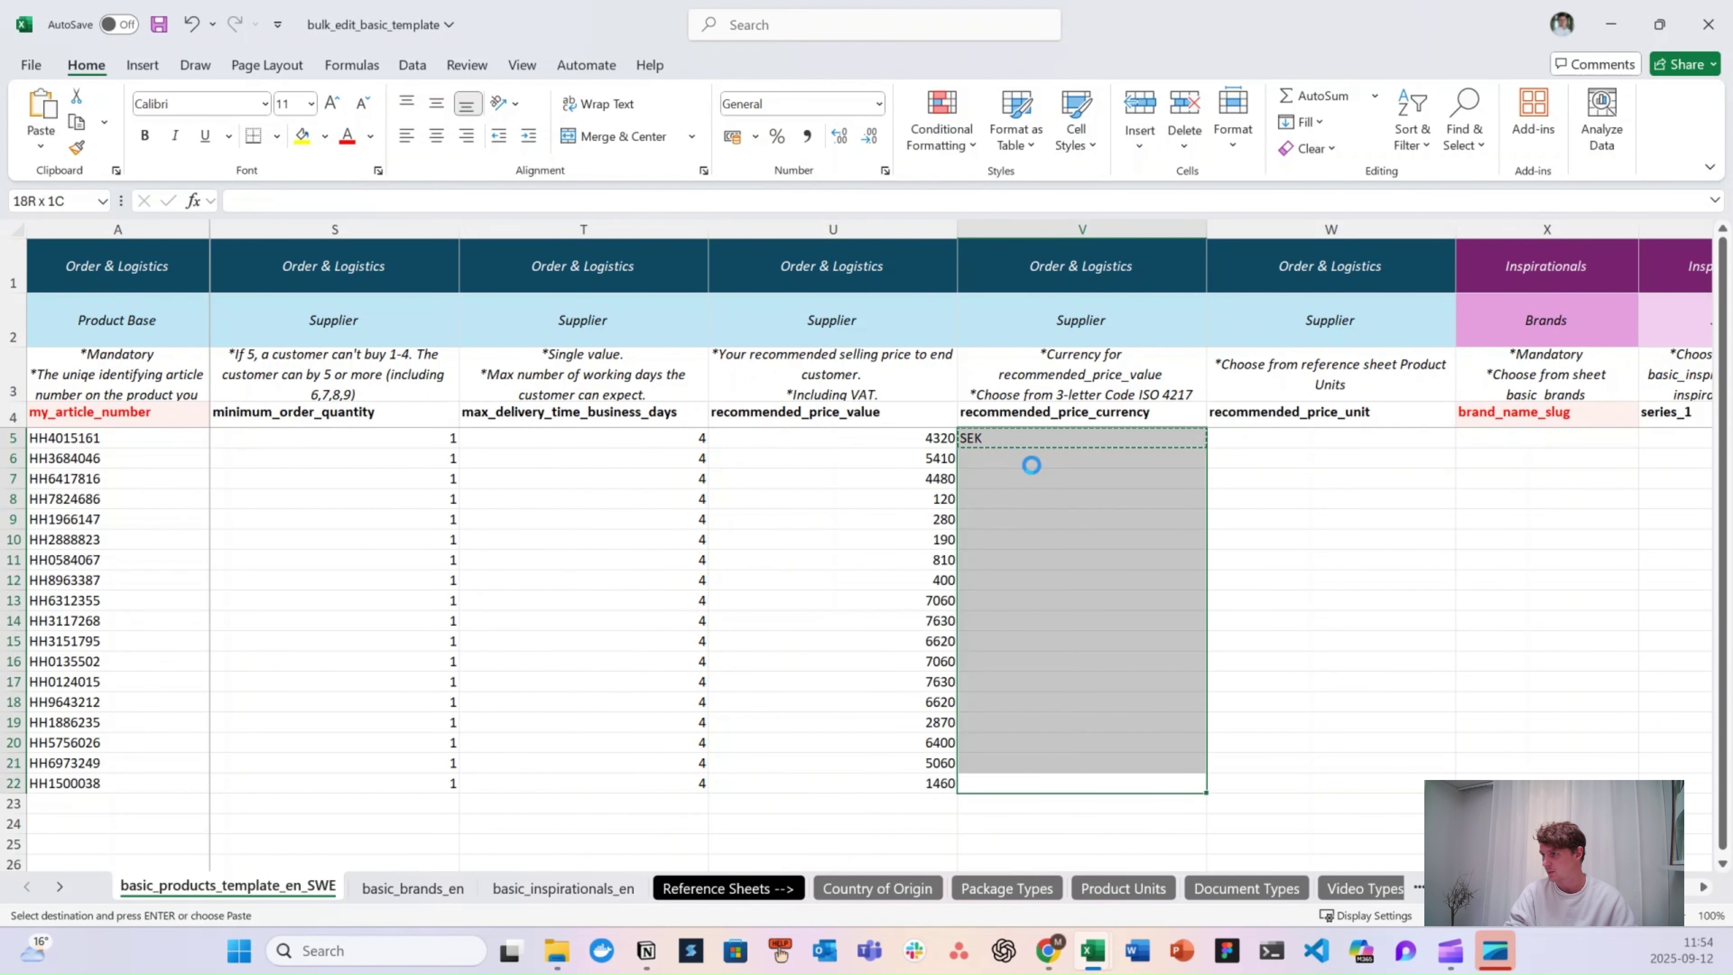
{"action": "key", "text": "ctrl+v"}
{"action": "key", "text": "ctrl+Up"}
{"action": "key", "text": "Down"}
{"action": "key", "text": "Down"}
{"action": "key", "text": "Down"}
{"action": "key", "text": "Down"}
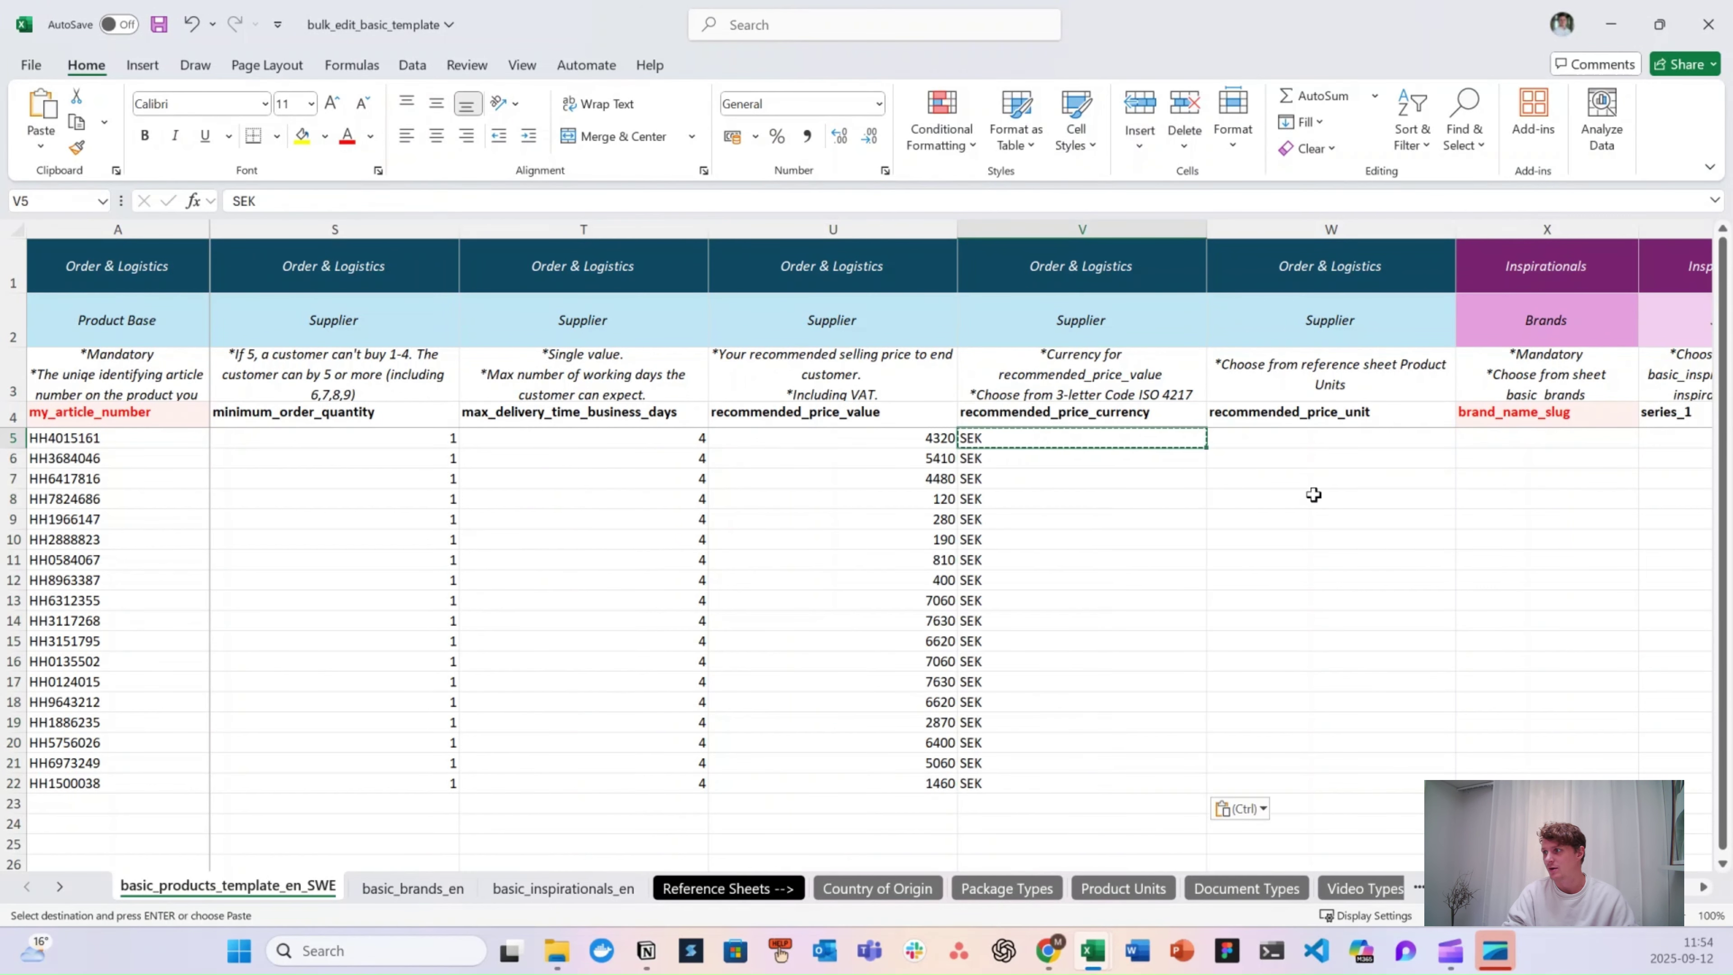
{"action": "left_click", "coordinate": [1314, 495]}
- Enter "pieces" as the recommended_price_unit of the first product in cell W5
{"action": "left_click", "coordinate": [1307, 440]}
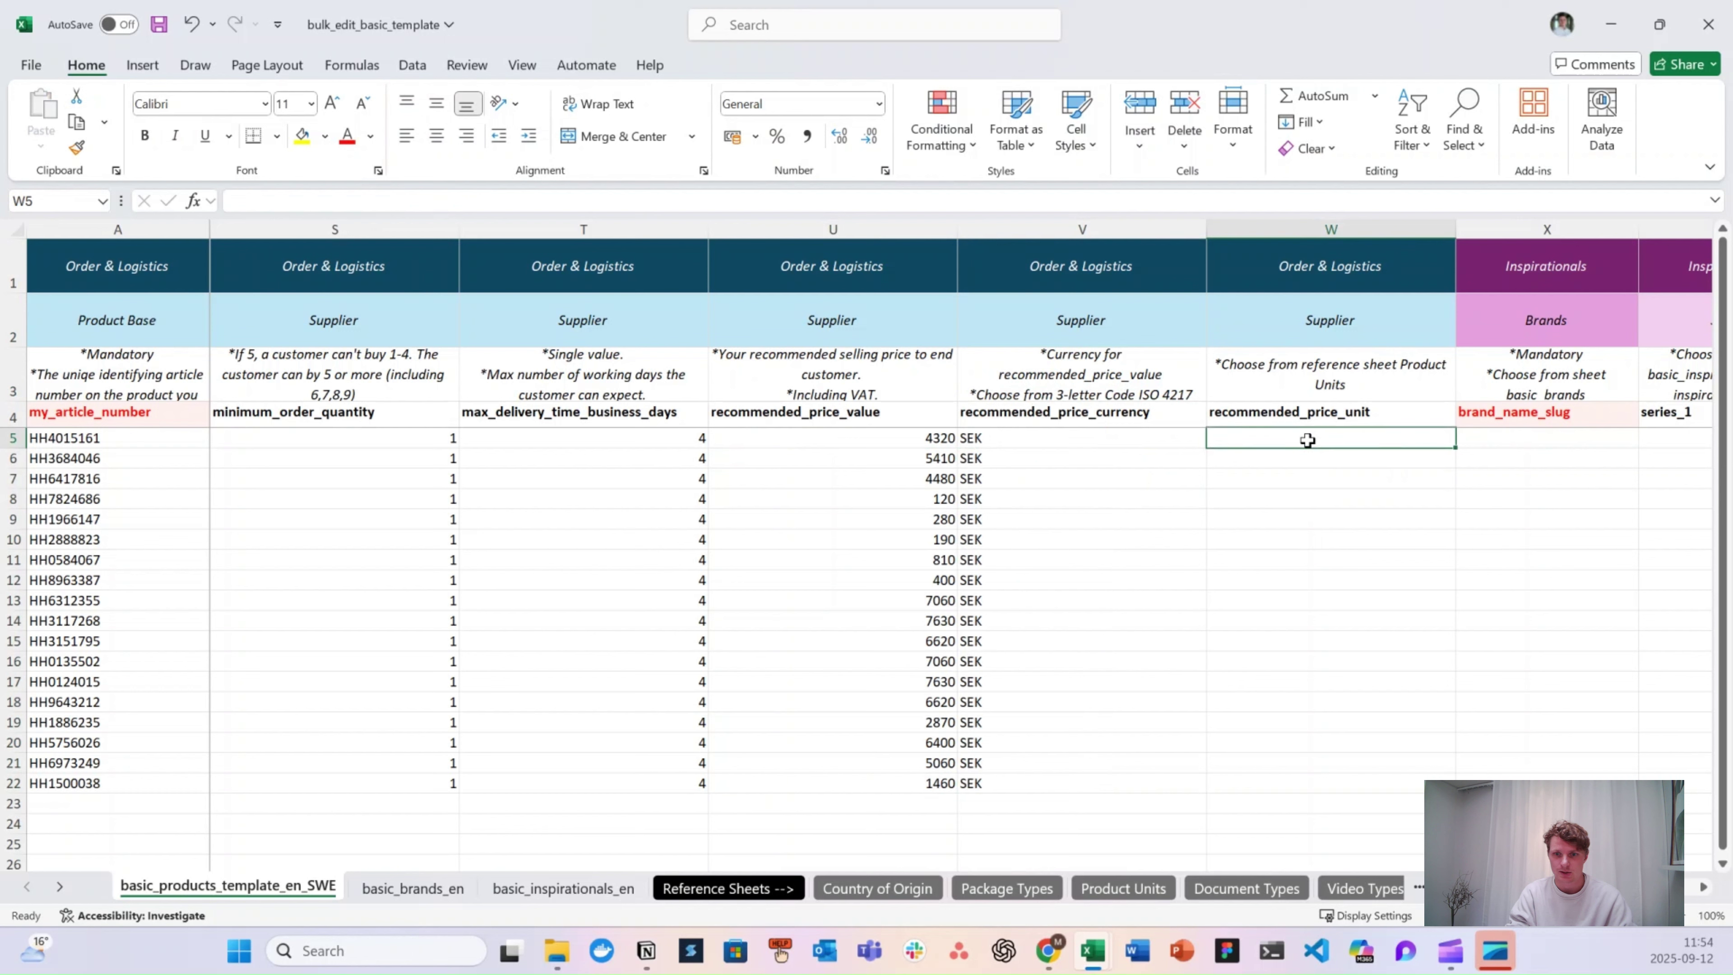
{"action": "type", "text": "pieces"}
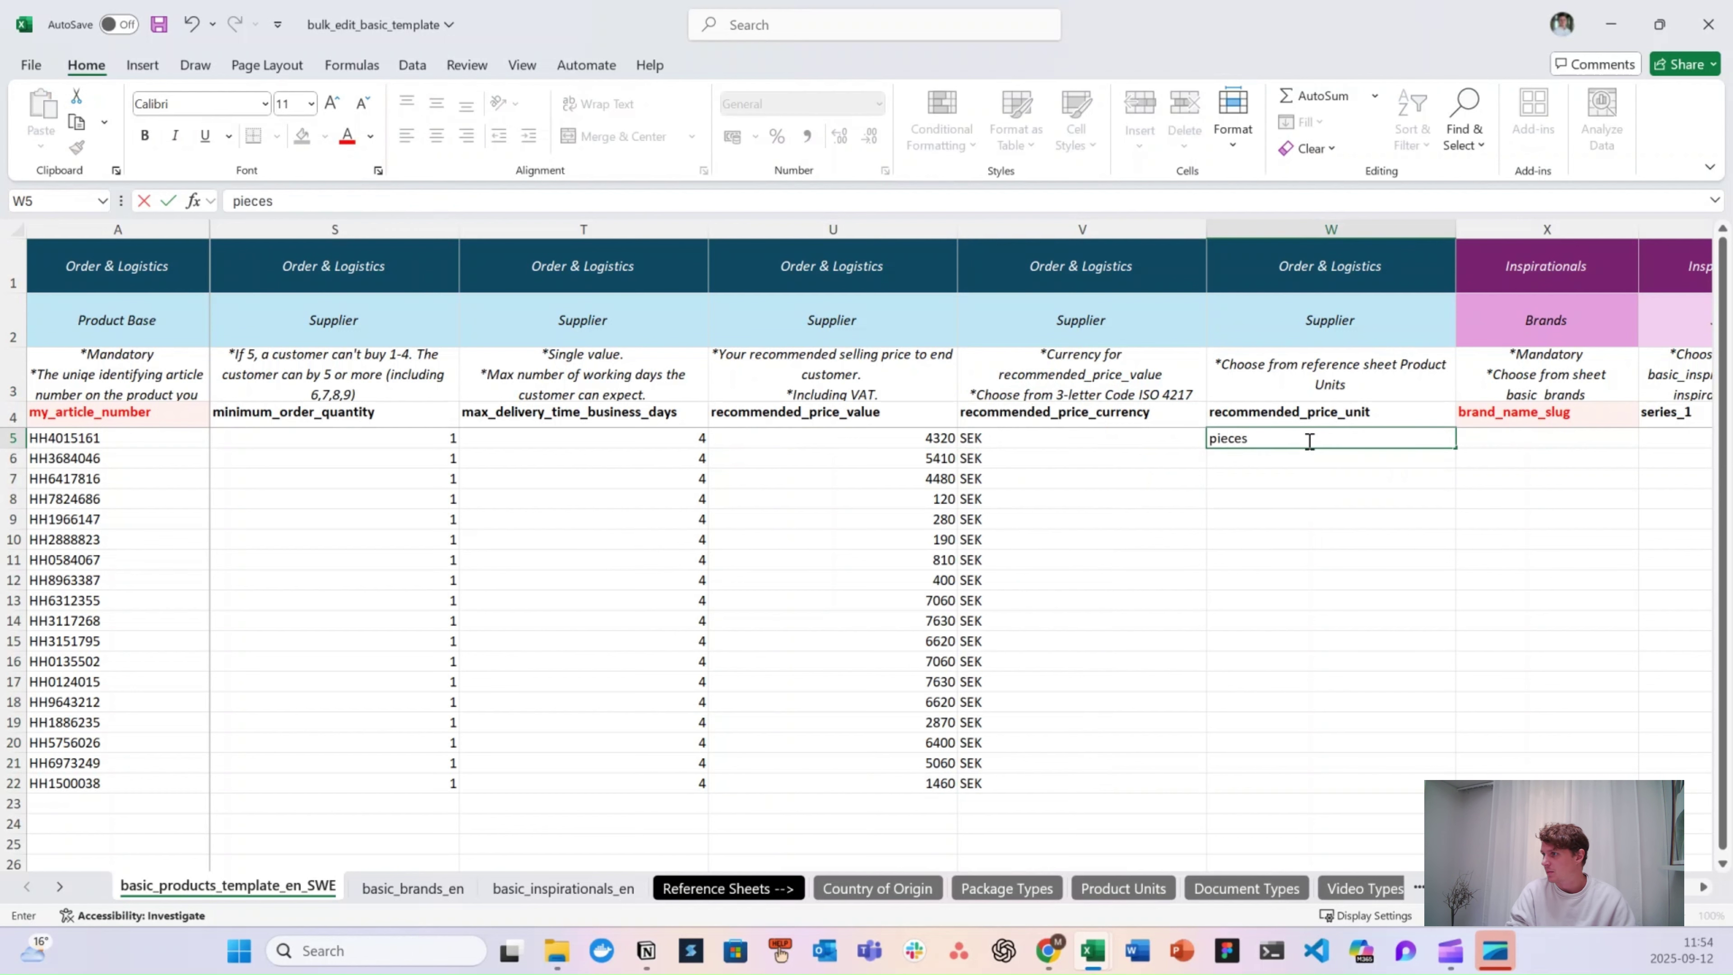
{"action": "key", "text": "Return"}
- Copy "pieces" from W5 down the recommended_price_unit column through row 22
{"action": "key", "text": "Up"}
{"action": "key", "text": "ctrl+c"}
{"action": "key", "text": "Left"}
{"action": "key", "text": "ctrl+Down"}
{"action": "key", "text": "Right"}
{"action": "key", "text": "ctrl+shift+Up"}
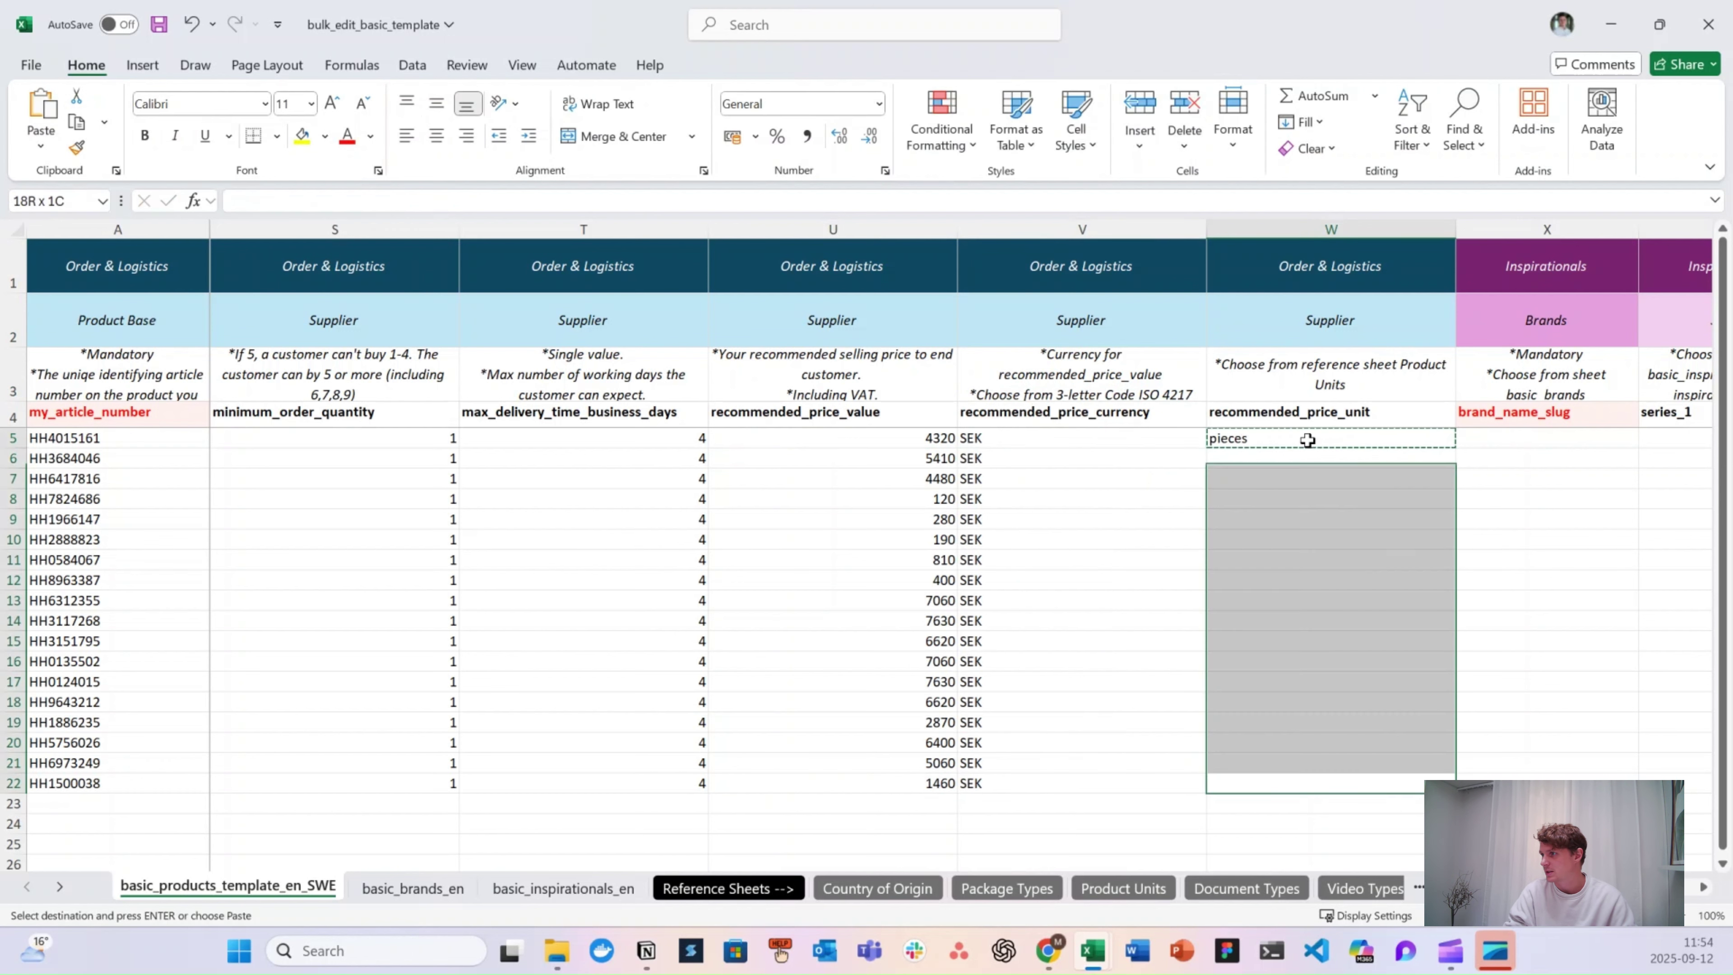
{"action": "key", "text": "ctrl+v"}
{"action": "left_click", "coordinate": [1525, 519]}
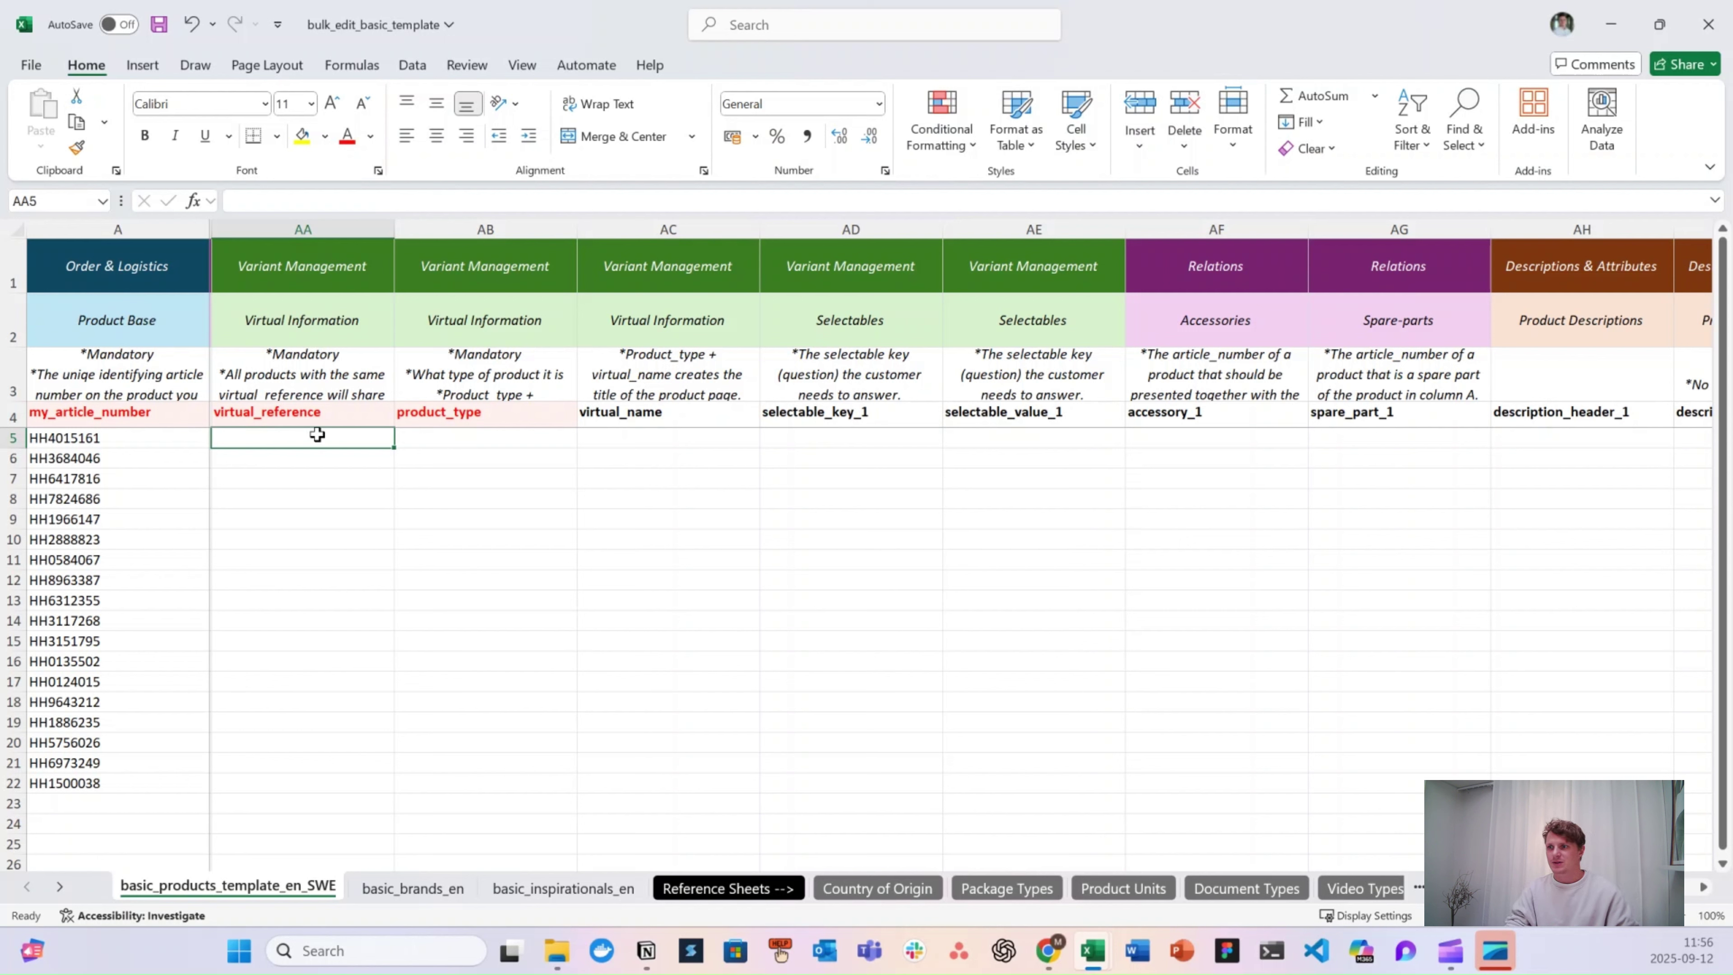
{"action": "left_click", "coordinate": [486, 437]}
{"action": "key", "text": "shift+Right"}
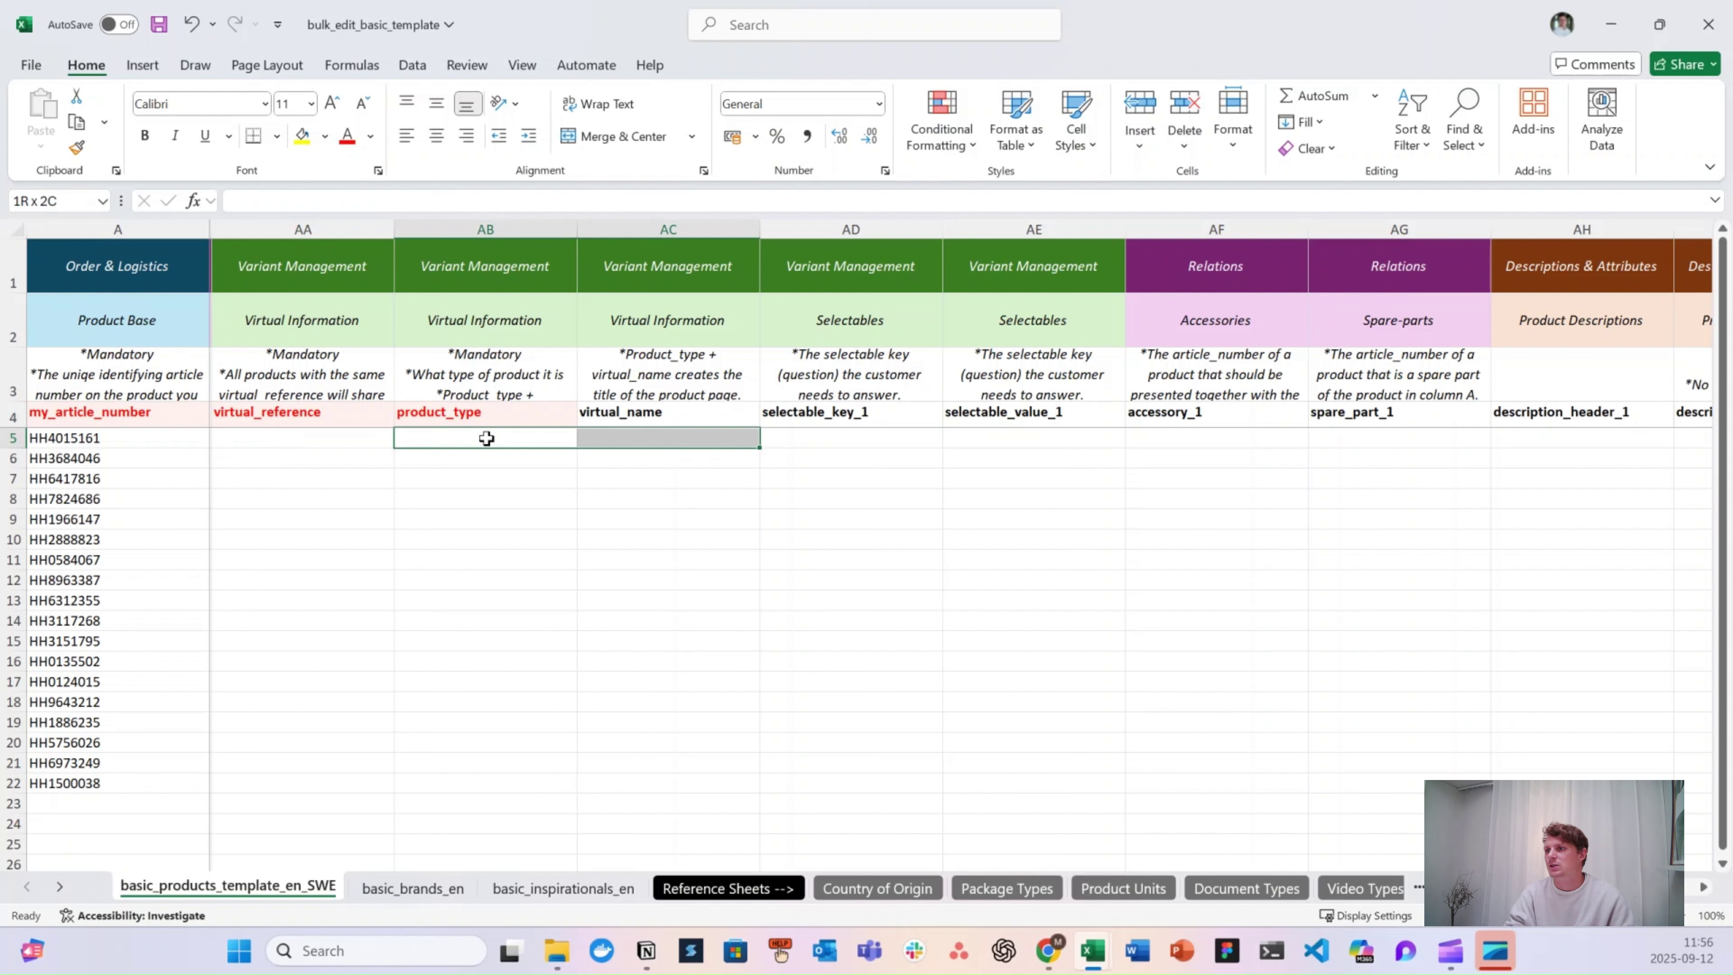
{"action": "key", "text": "Right"}
{"action": "key", "text": "Right"}
{"action": "key", "text": "shift+Right"}
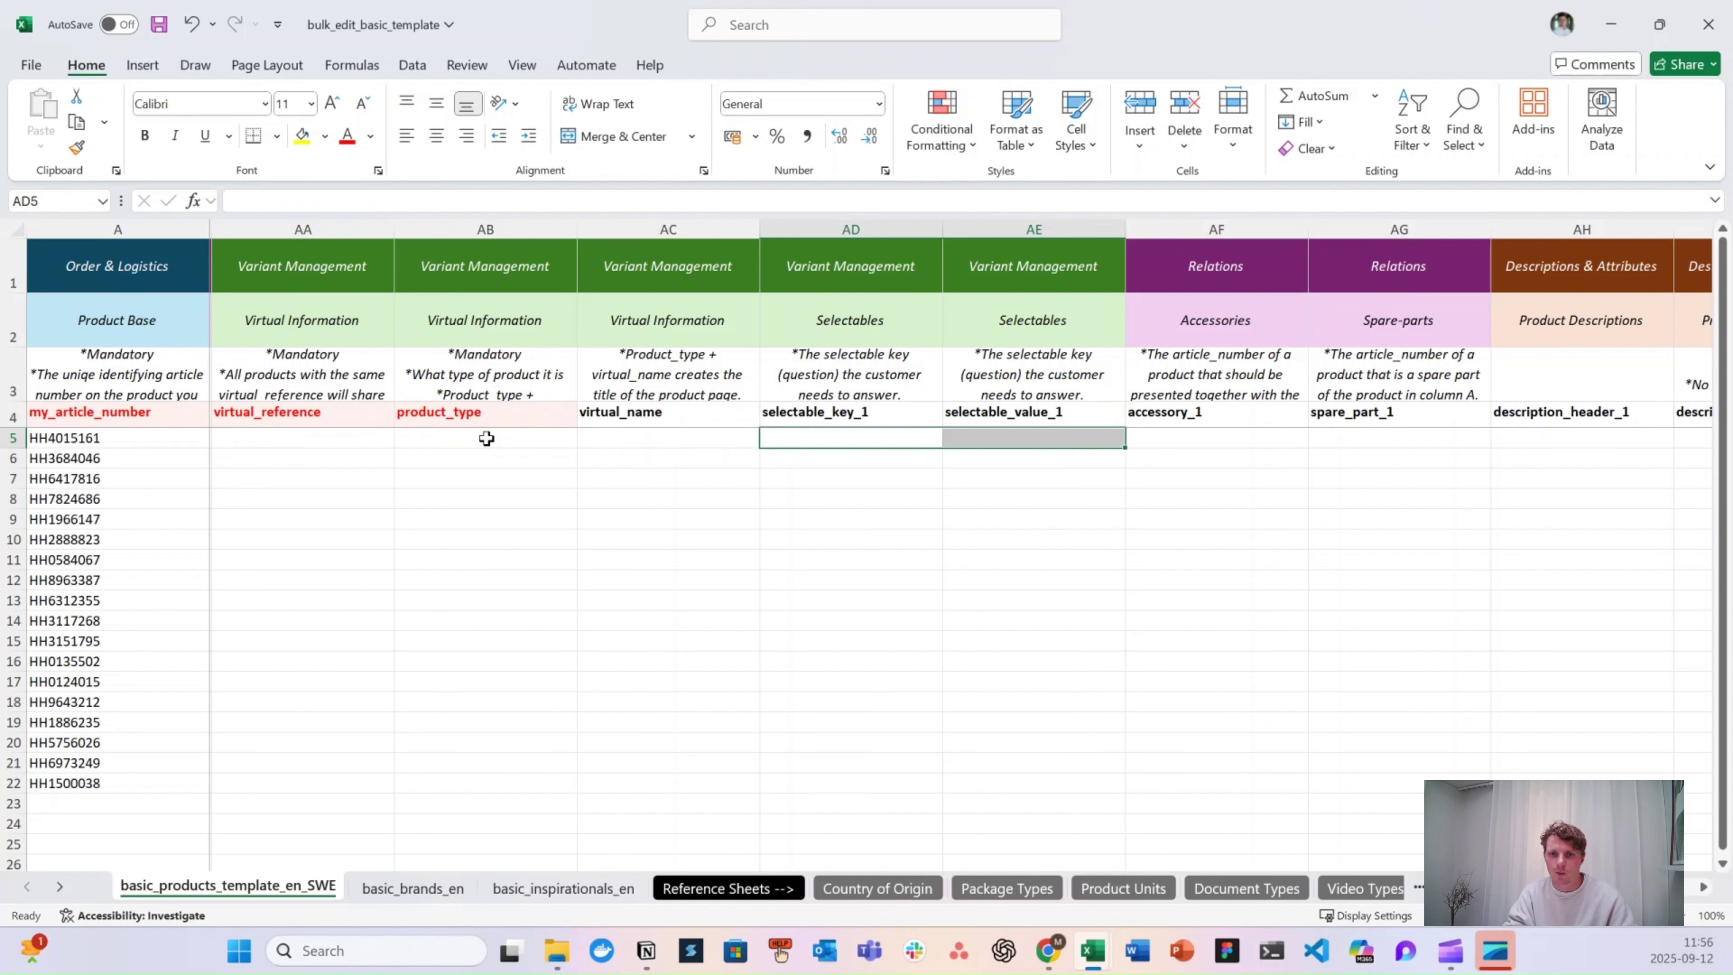
- Paste the copied list of product references into the virtual_reference column, starting at cell AA5
{"action": "key", "text": "alt+Tab"}
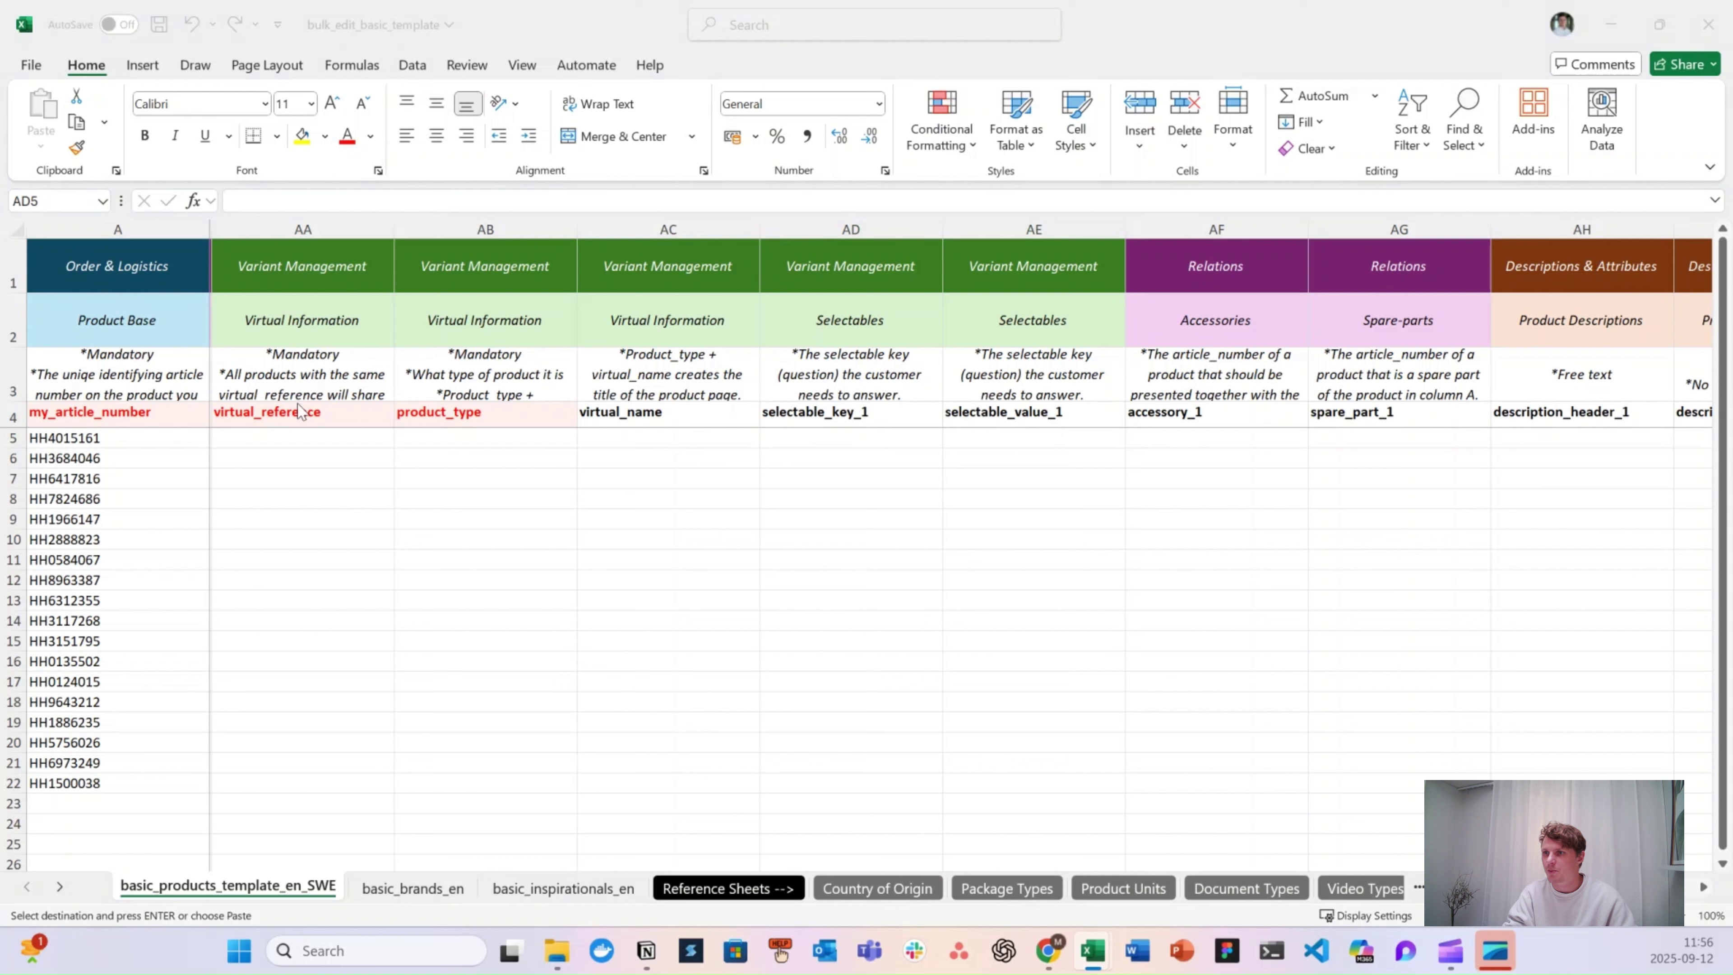
{"action": "left_click", "coordinate": [290, 438]}
{"action": "key", "text": "ctrl+v"}
{"action": "left_click", "coordinate": [682, 513]}
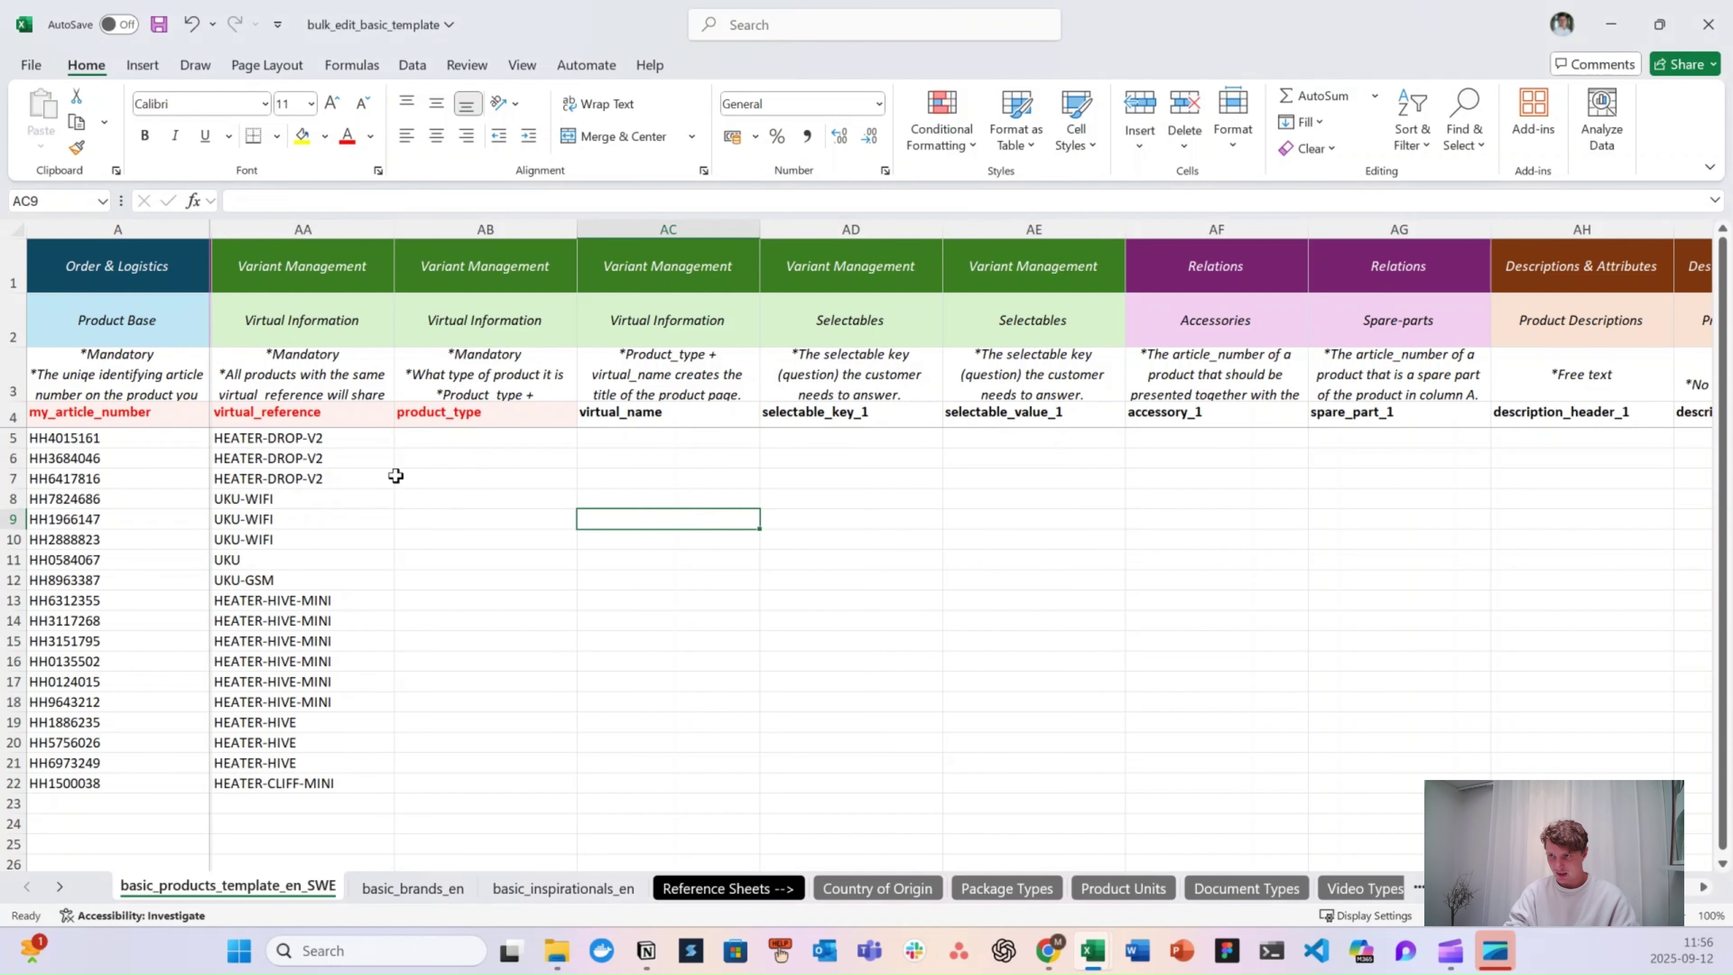
- Try 1 as the shared virtual_reference of the first three products, in cells AA5 to AA7
{"action": "left_click", "coordinate": [339, 442]}
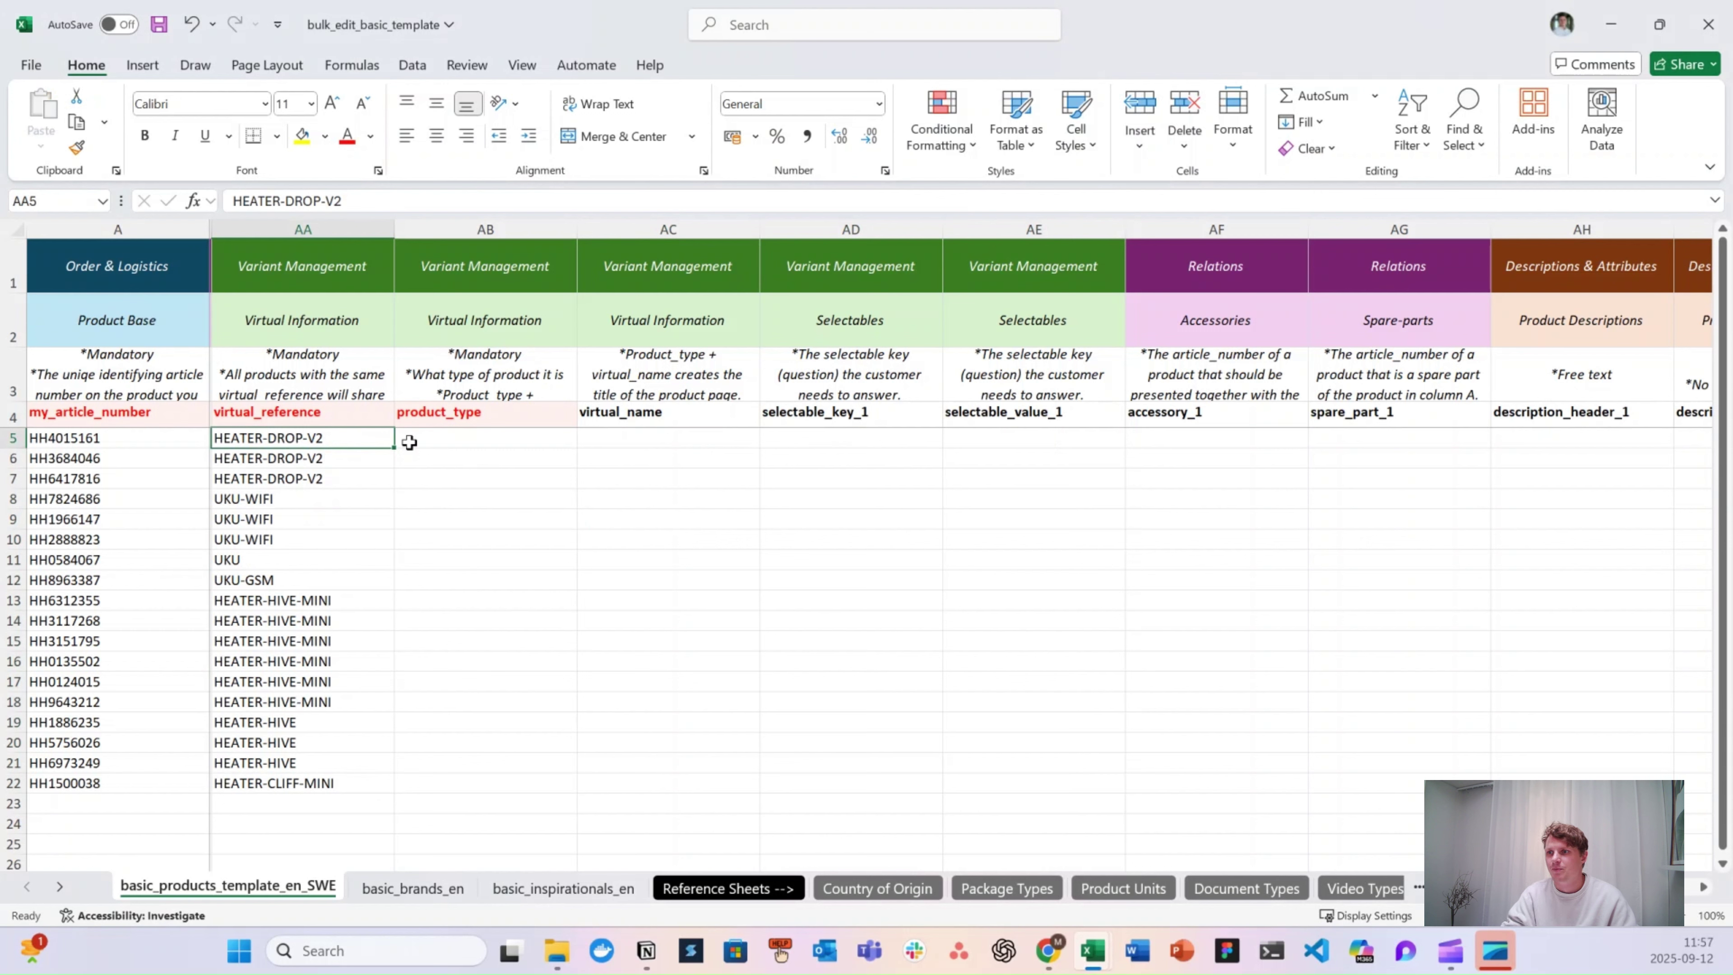
{"action": "left_click", "coordinate": [357, 481], "text": "shift"}
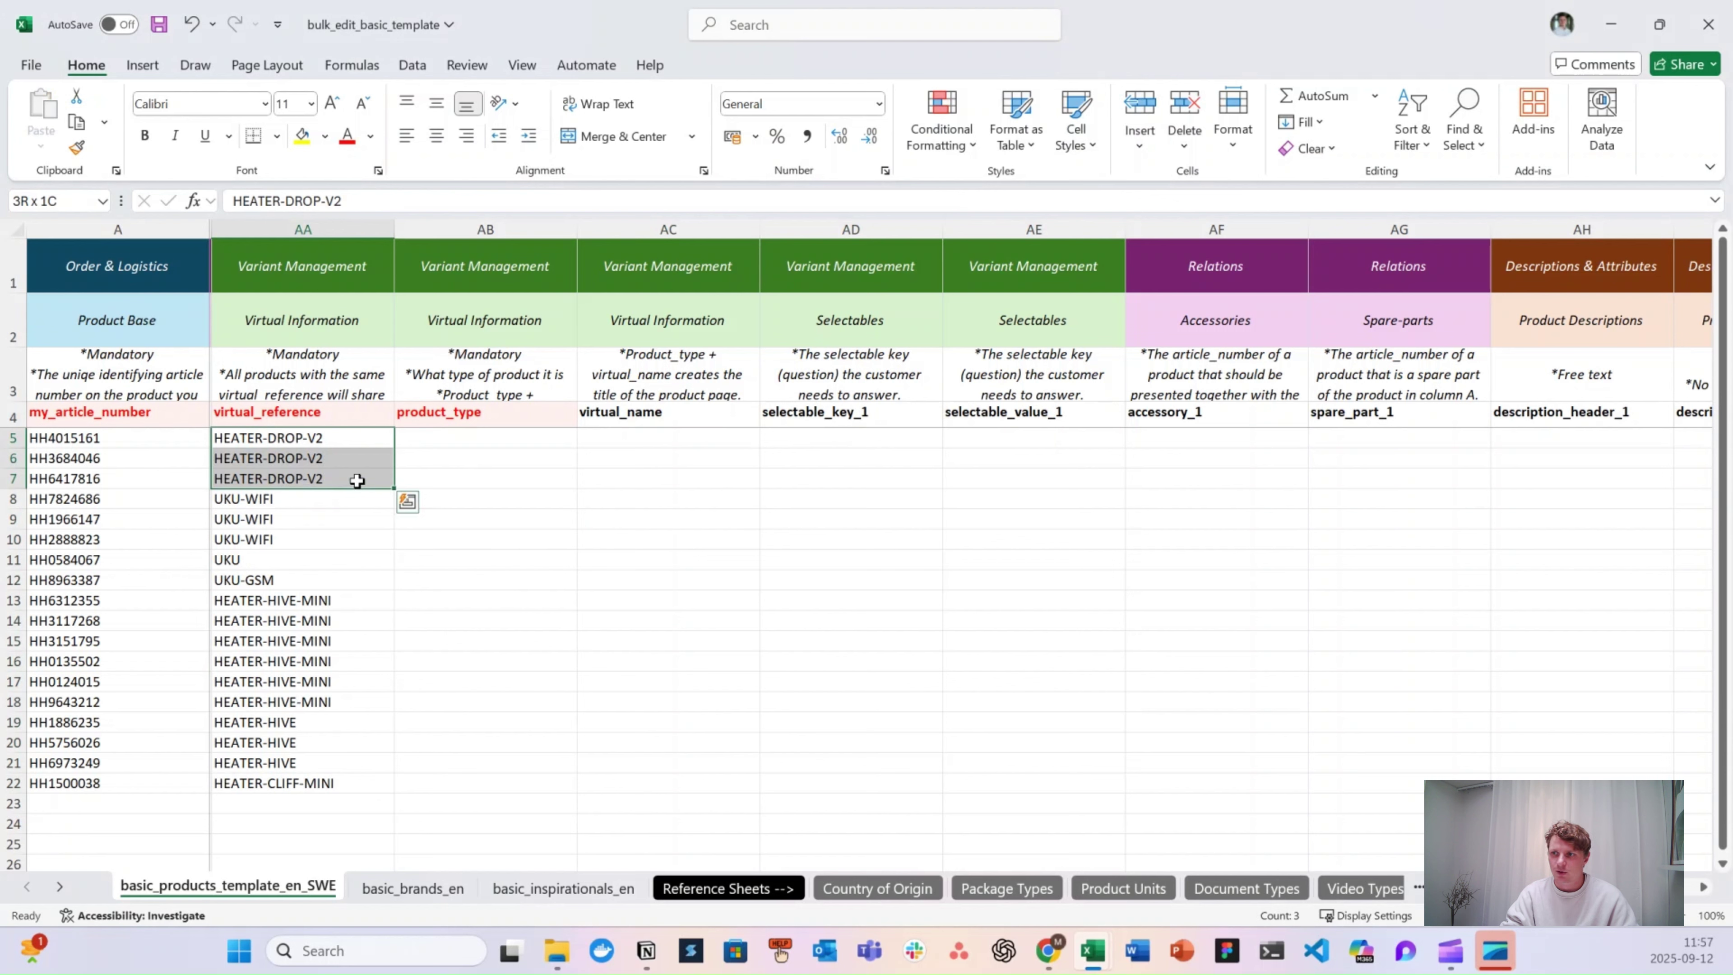
{"action": "left_click", "coordinate": [359, 438]}
{"action": "type", "text": "1"}
{"action": "key", "text": "Return"}
{"action": "type", "text": "1"}
{"action": "key", "text": "Return"}
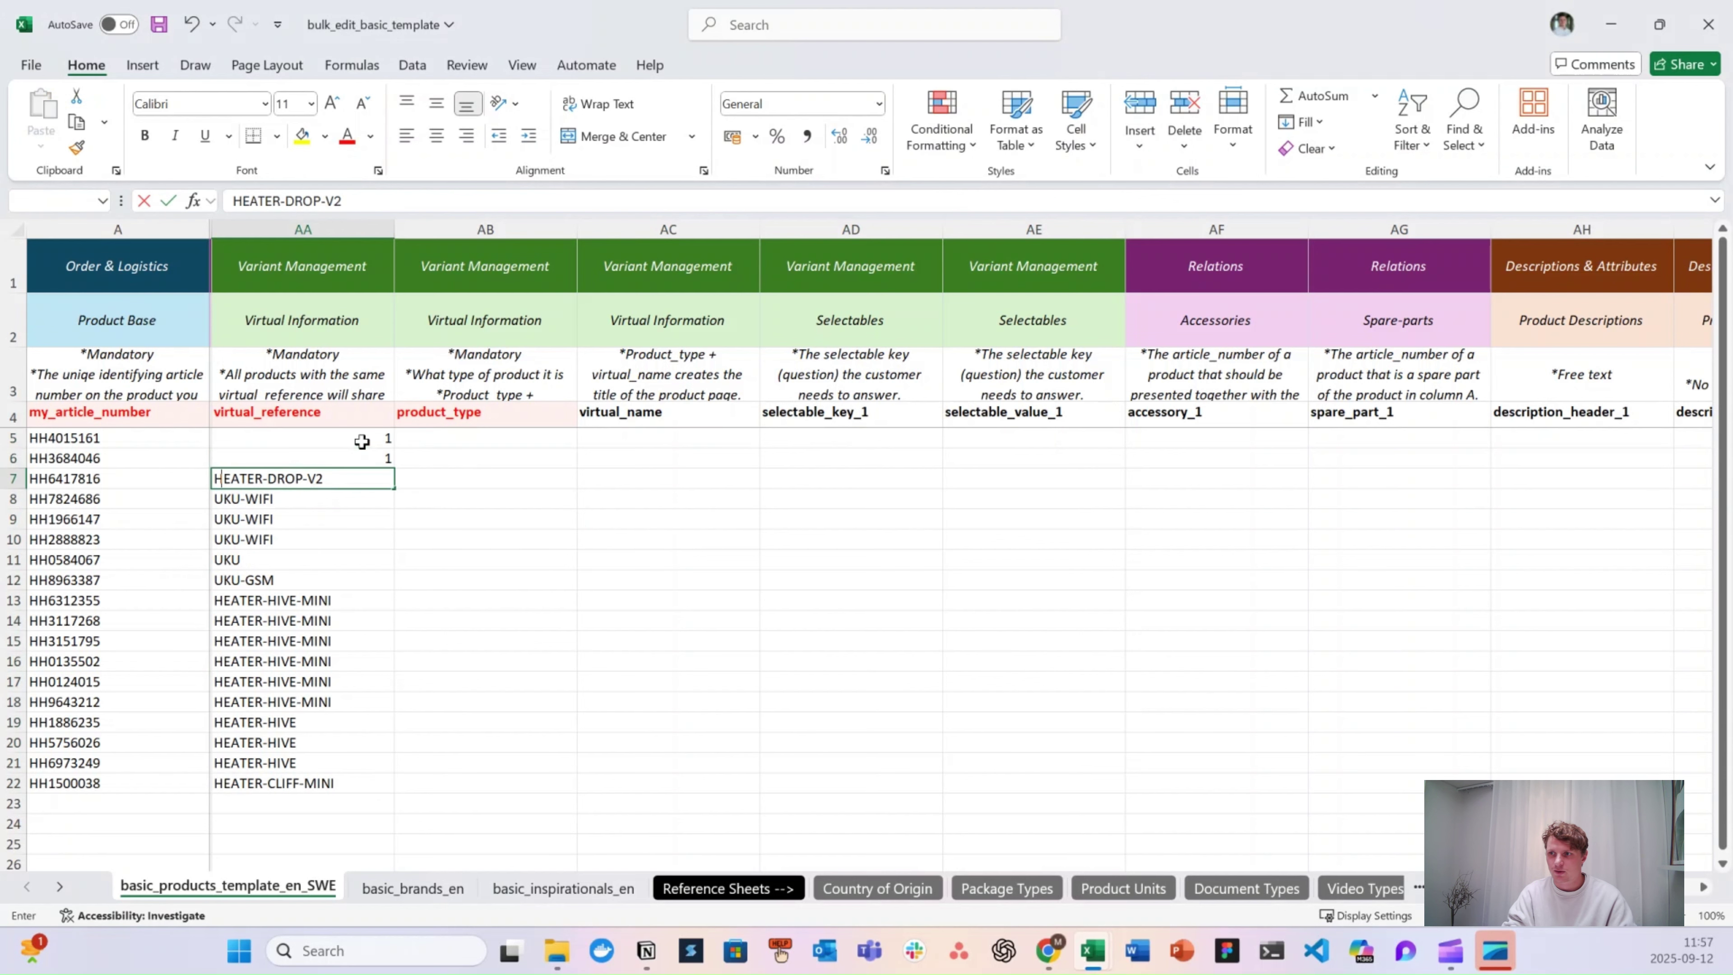
{"action": "type", "text": "1"}
{"action": "key", "text": "Return"}
{"action": "left_click", "coordinate": [513, 462]}
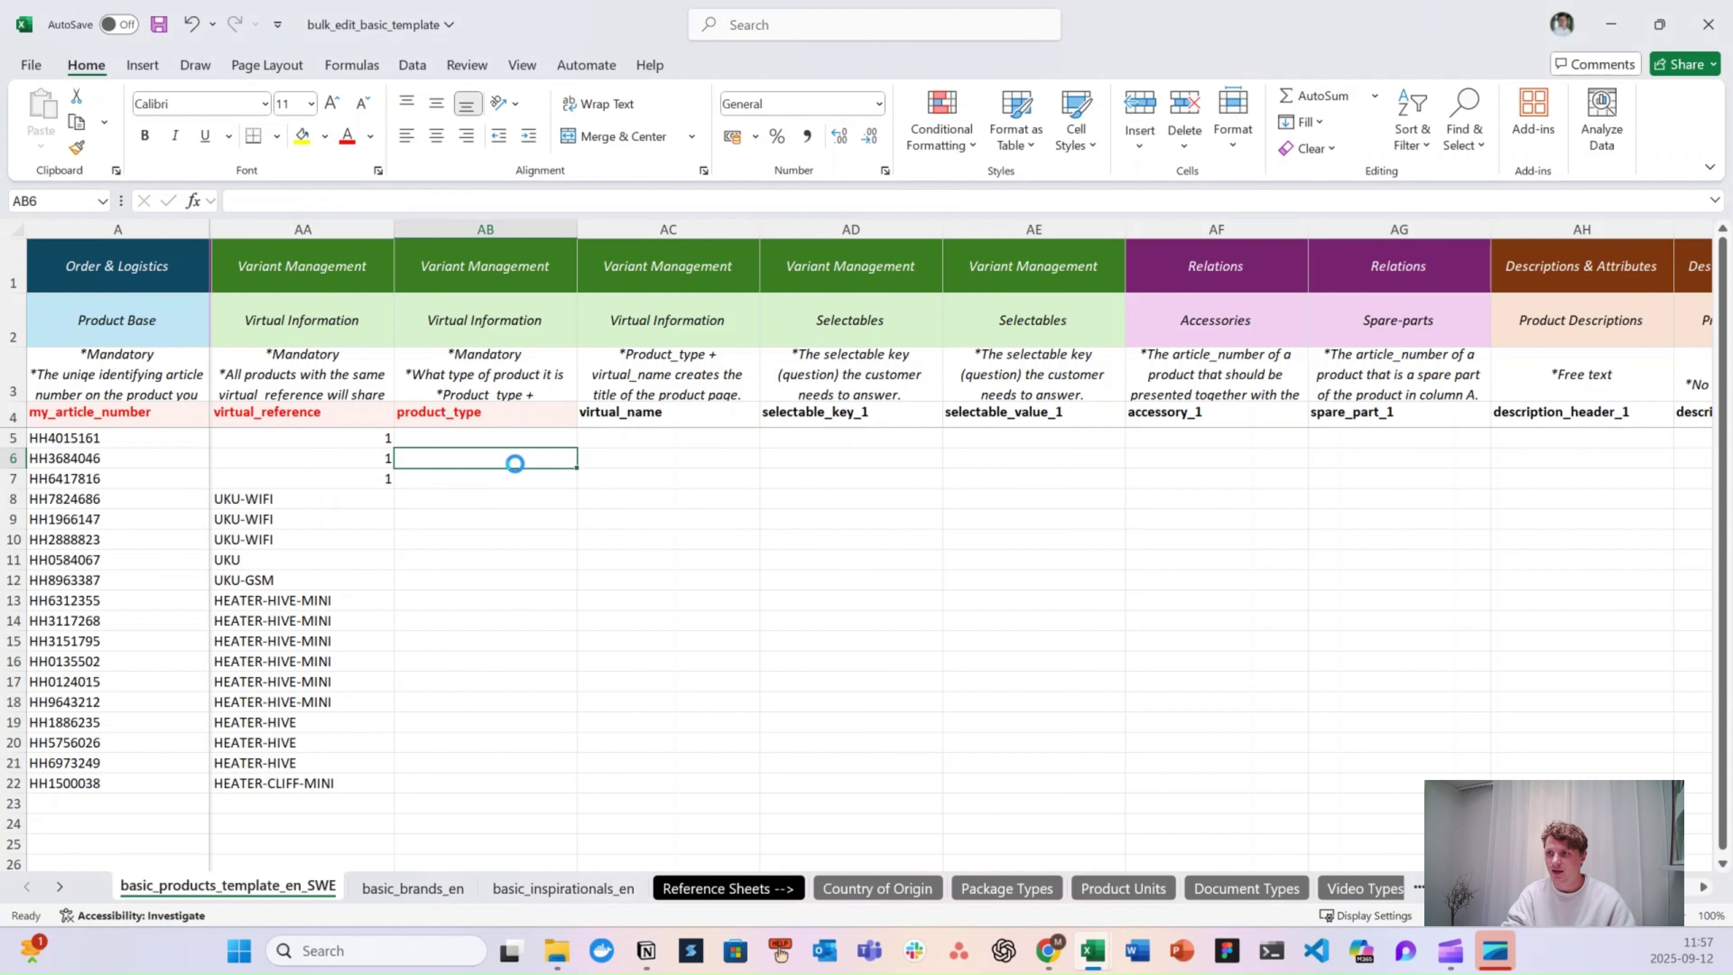
- Undo the three number entries in virtual_reference cells AA5 to AA7
{"action": "key", "text": "ctrl+z"}
{"action": "key", "text": "ctrl+z"}
{"action": "key", "text": "ctrl+z"}
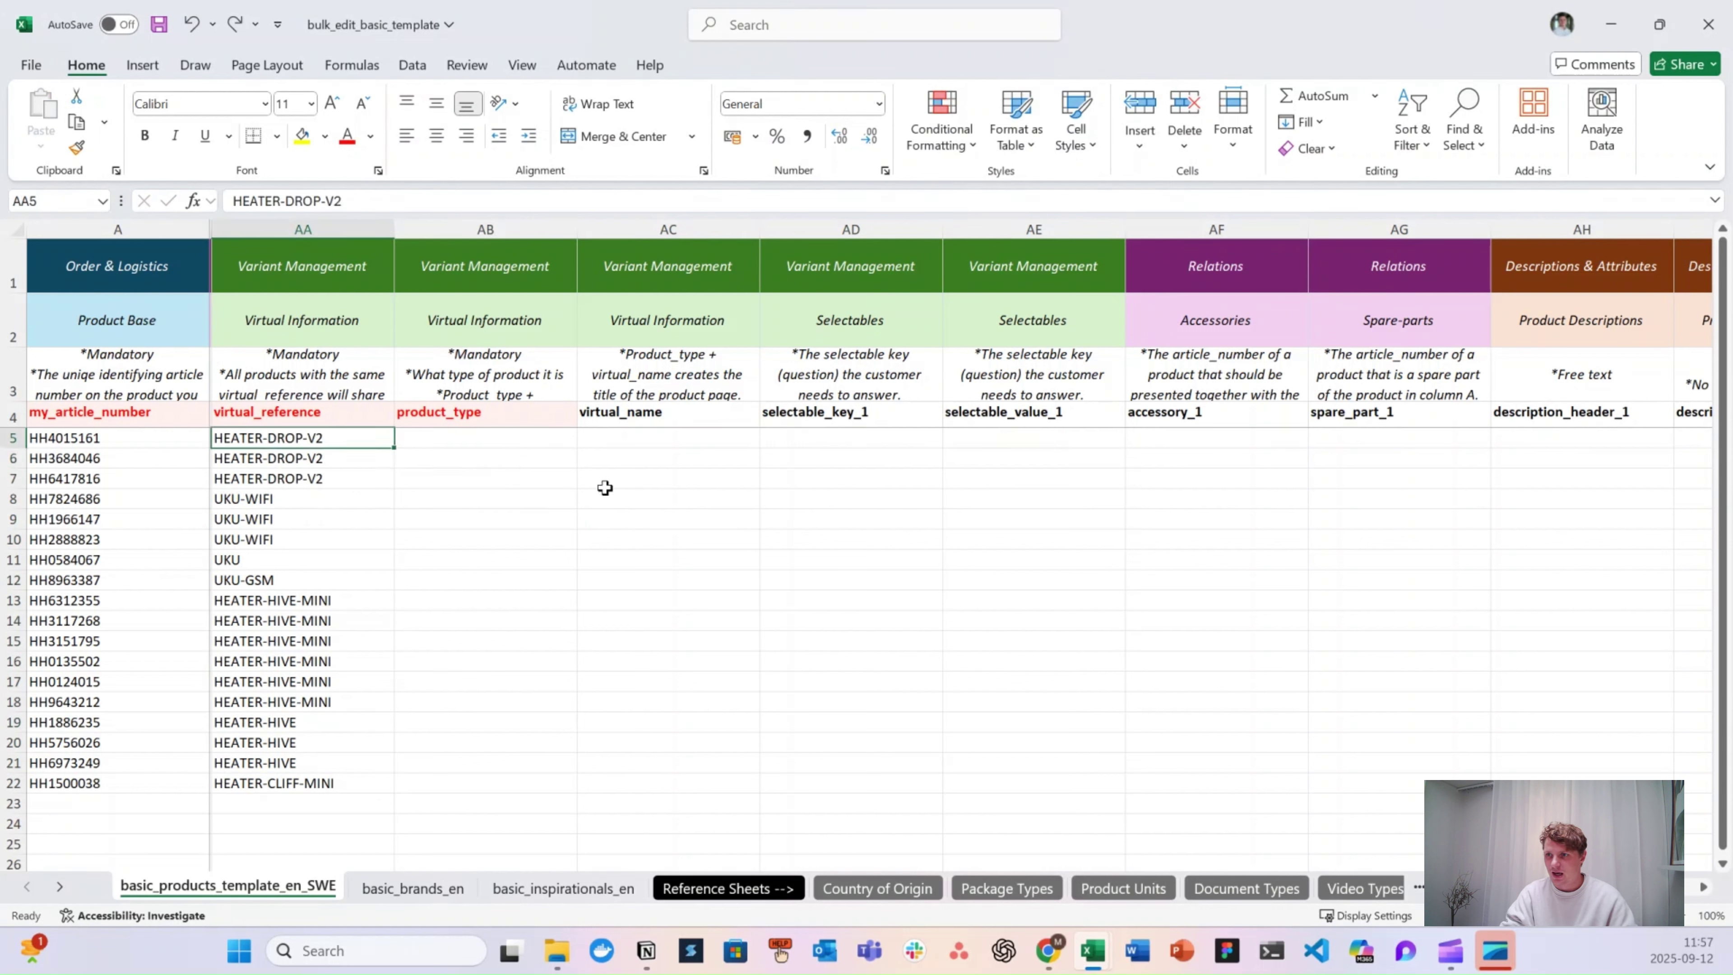
{"action": "left_click", "coordinate": [605, 488]}
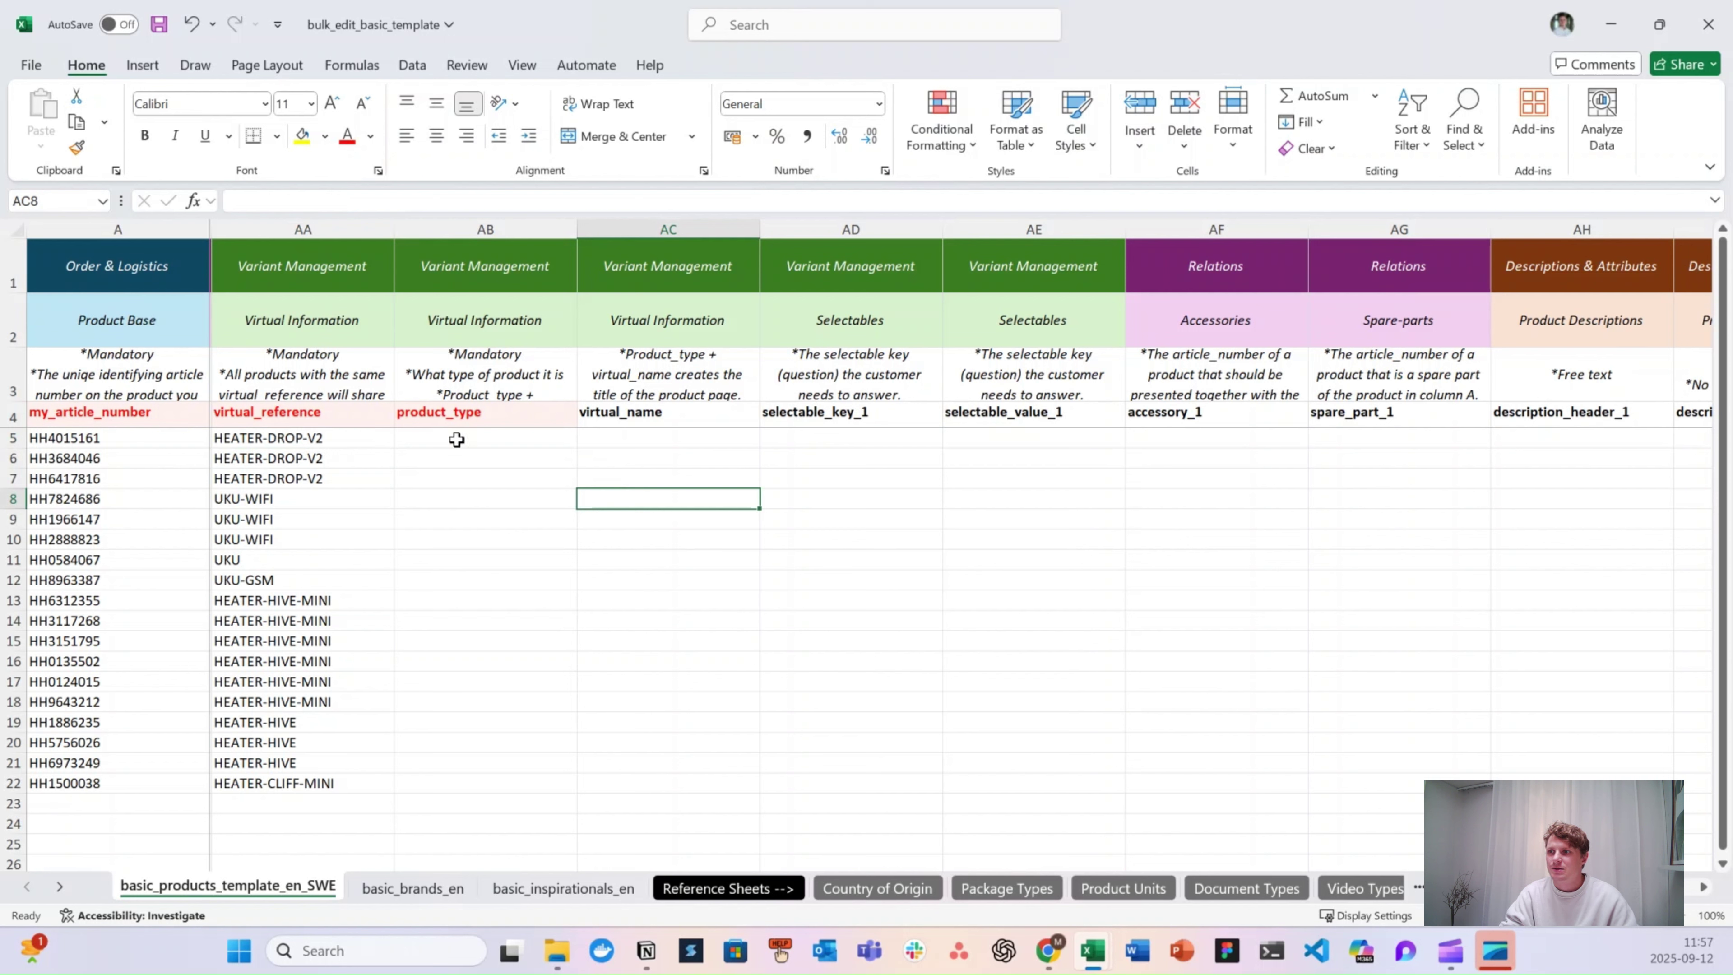
- Paste the copied list of product types into the product_type column, starting at cell AB5
{"action": "left_click", "coordinate": [501, 416]}
{"action": "key", "text": "shift+Right"}
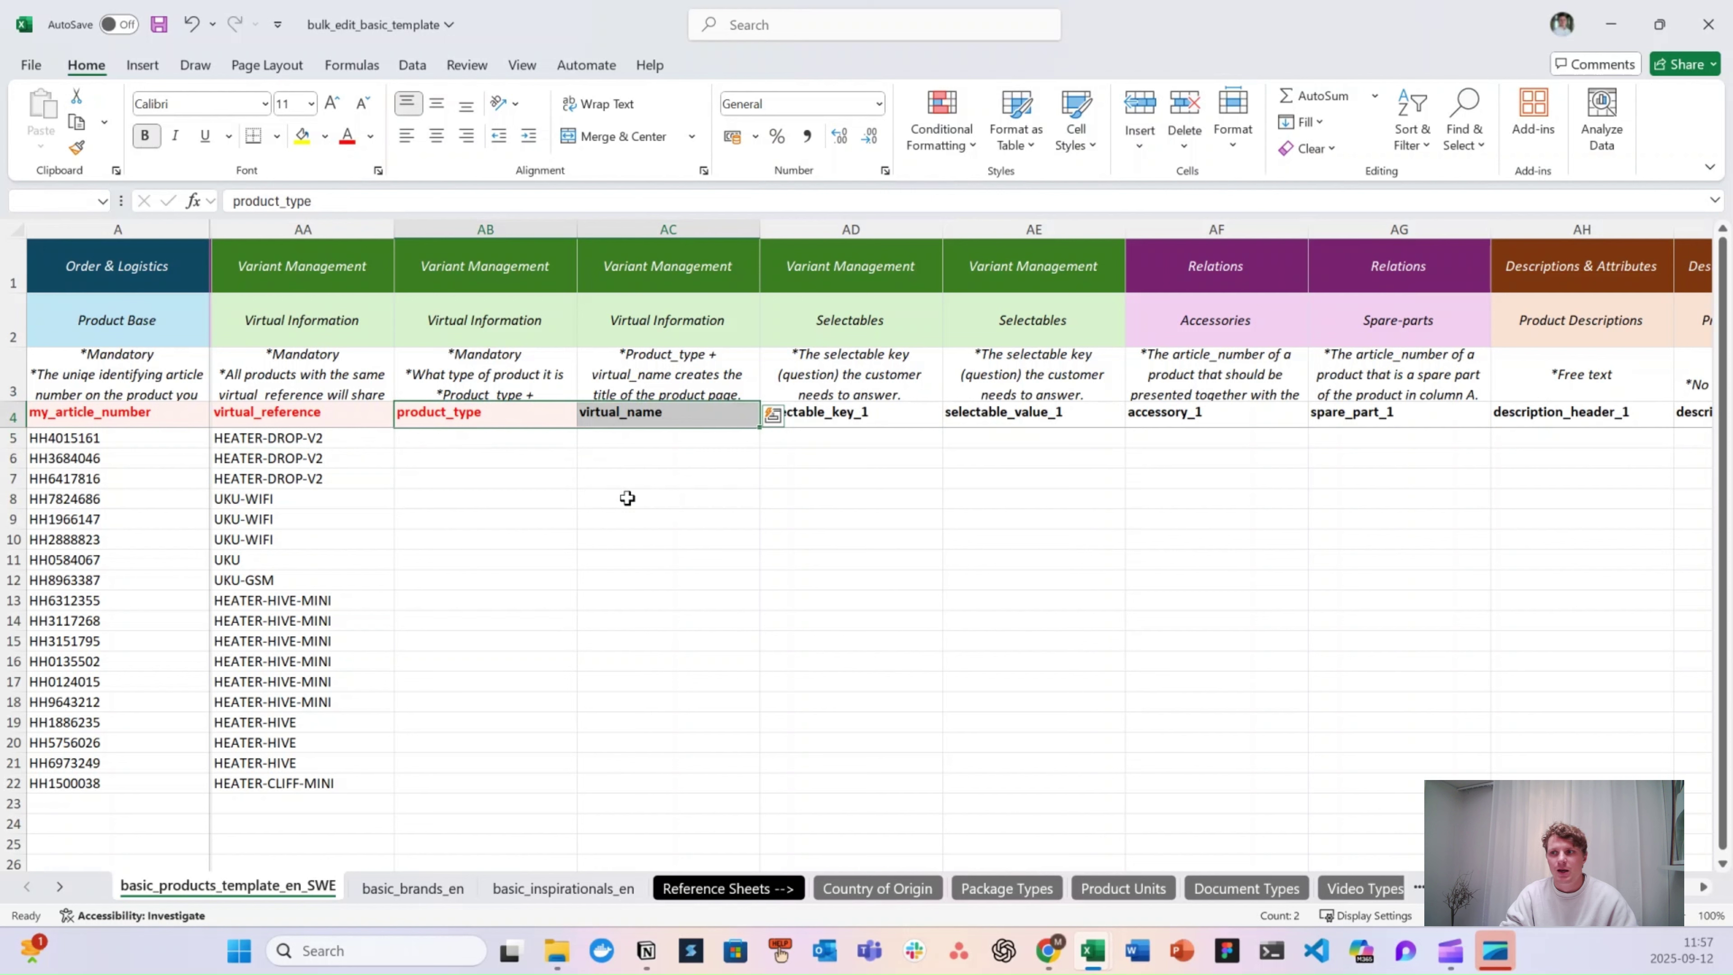
{"action": "left_click", "coordinate": [465, 438]}
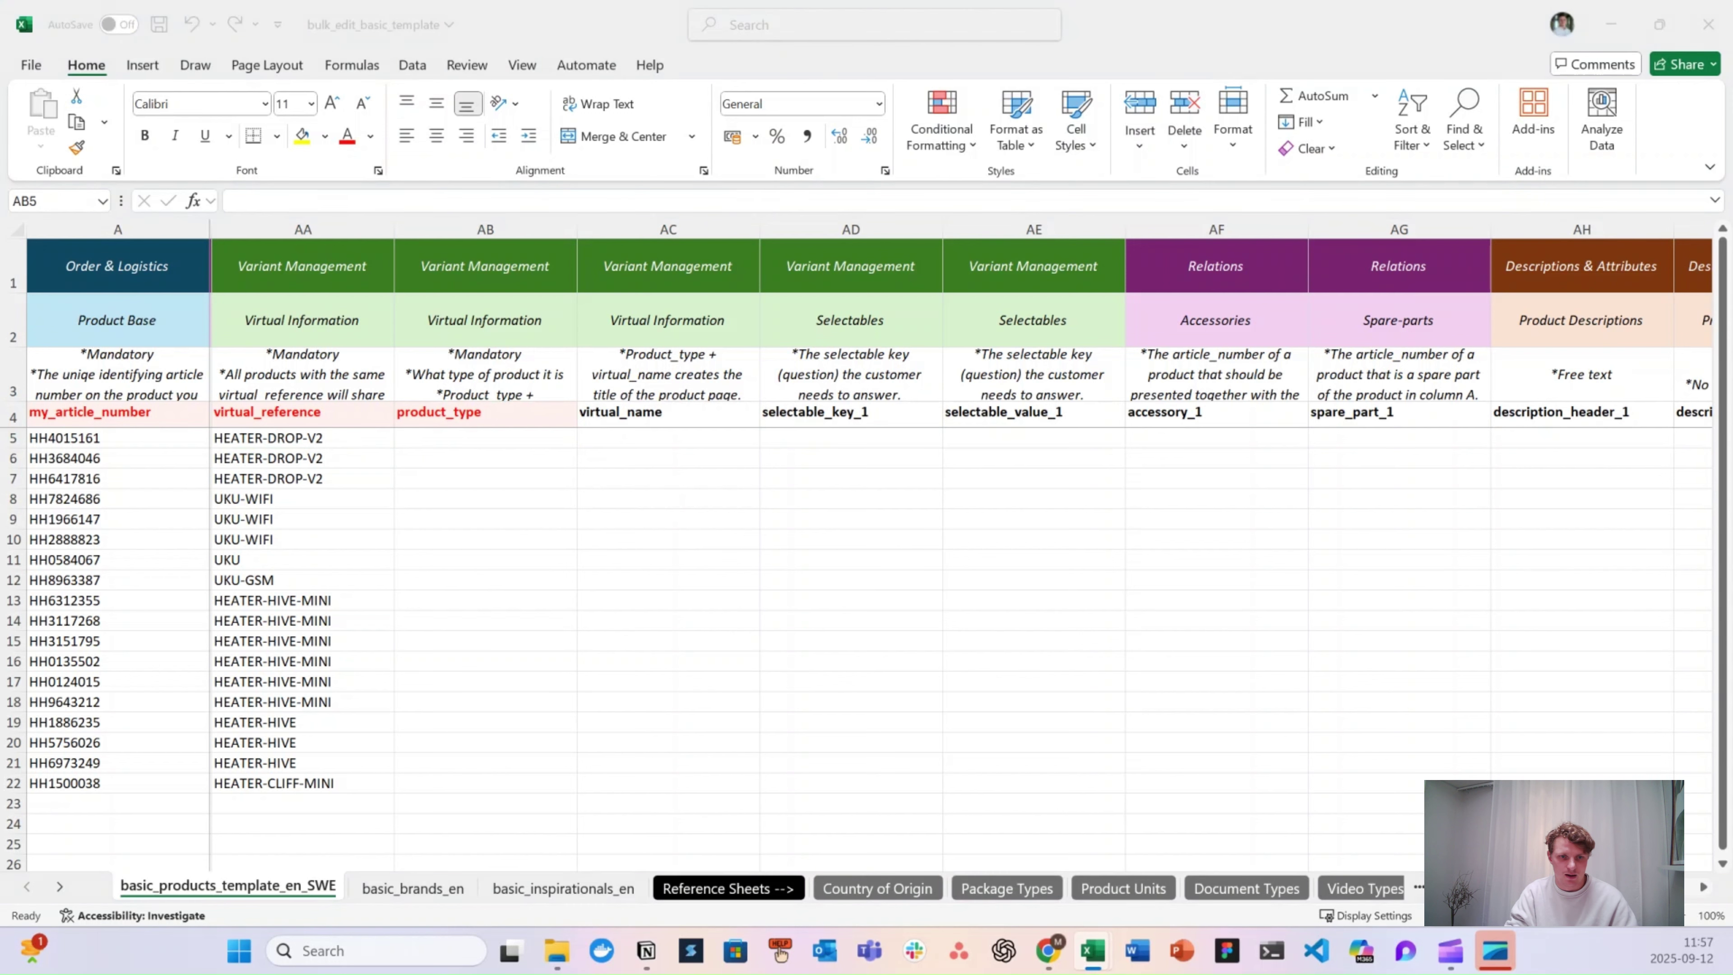
{"action": "key", "text": "ctrl+c"}
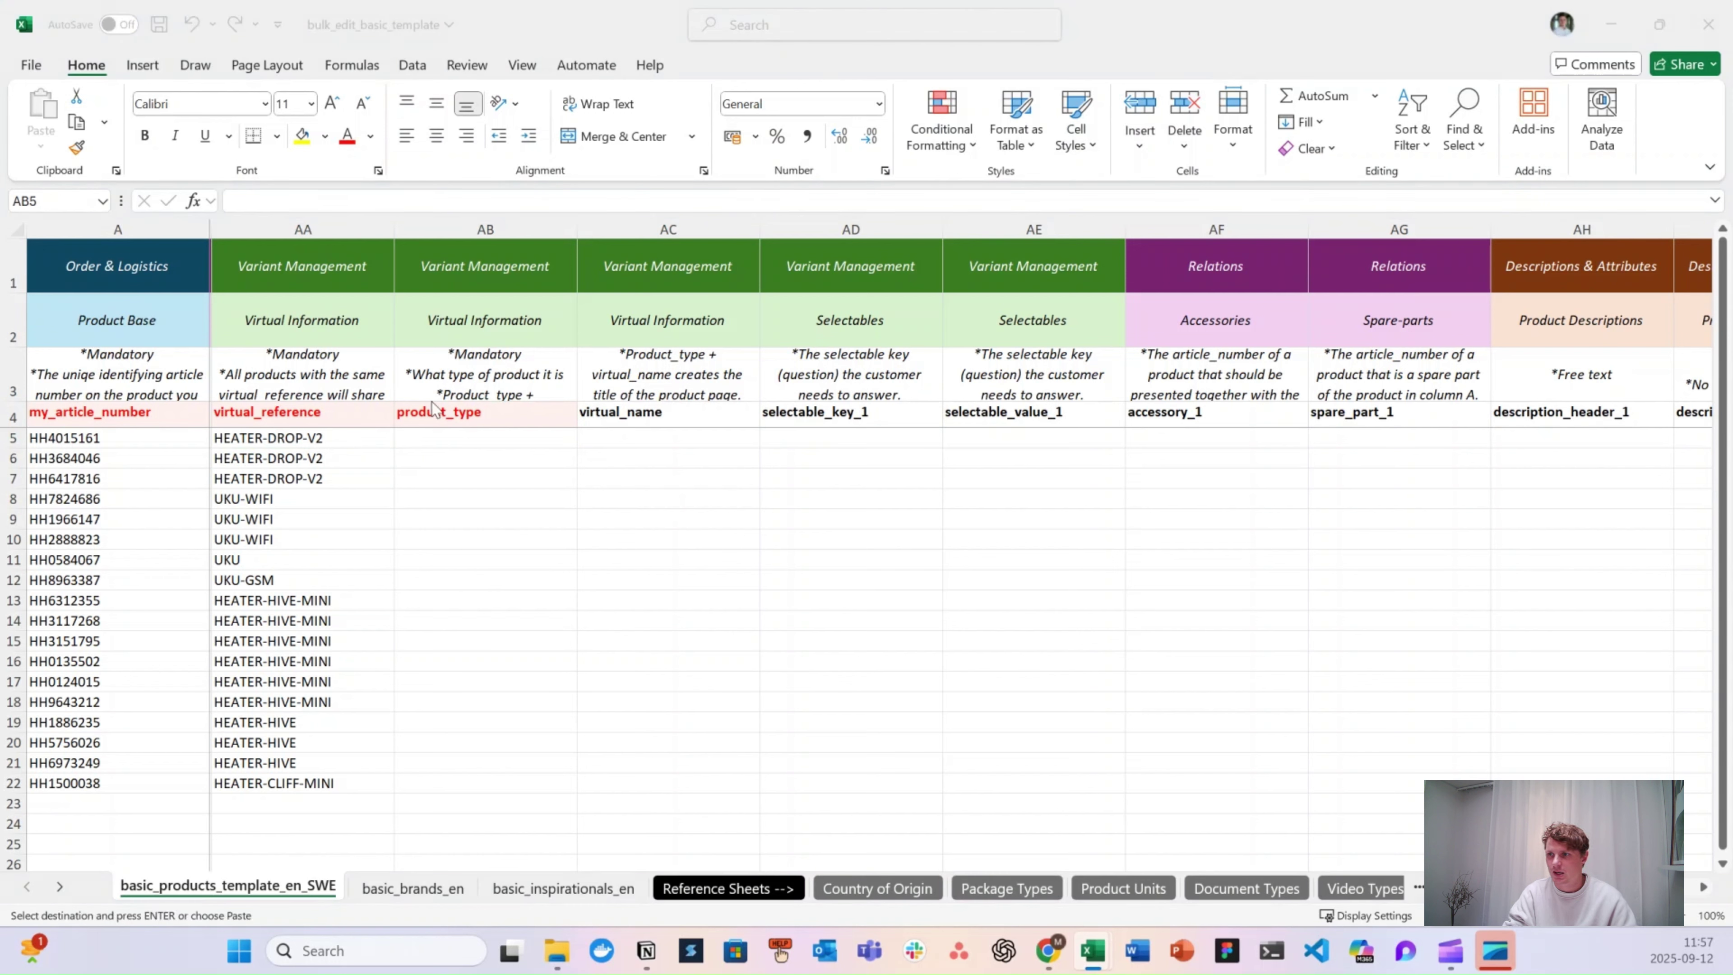
{"action": "left_click", "coordinate": [416, 440]}
{"action": "key", "text": "ctrl+v"}
{"action": "left_click", "coordinate": [948, 518]}
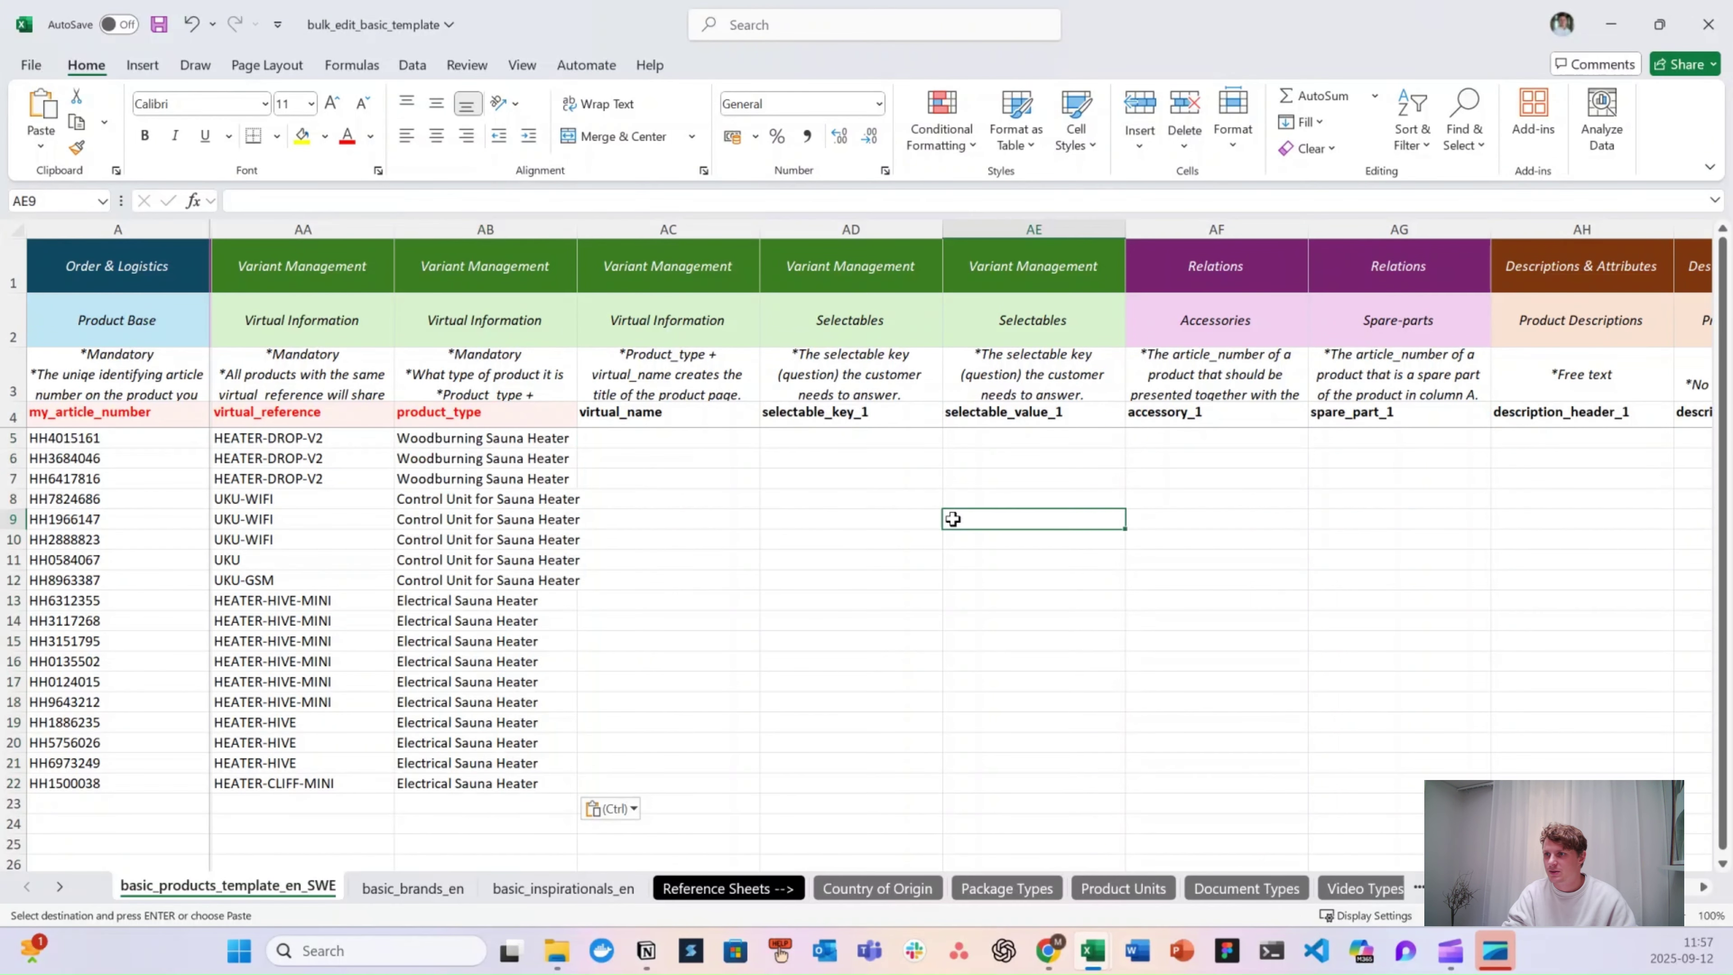
{"action": "key", "text": "Escape"}
- Widen the product_type column AB so the longest product types fit inside it
{"action": "left_click_drag", "start_coordinate": [577, 228], "coordinate": [625, 229]}
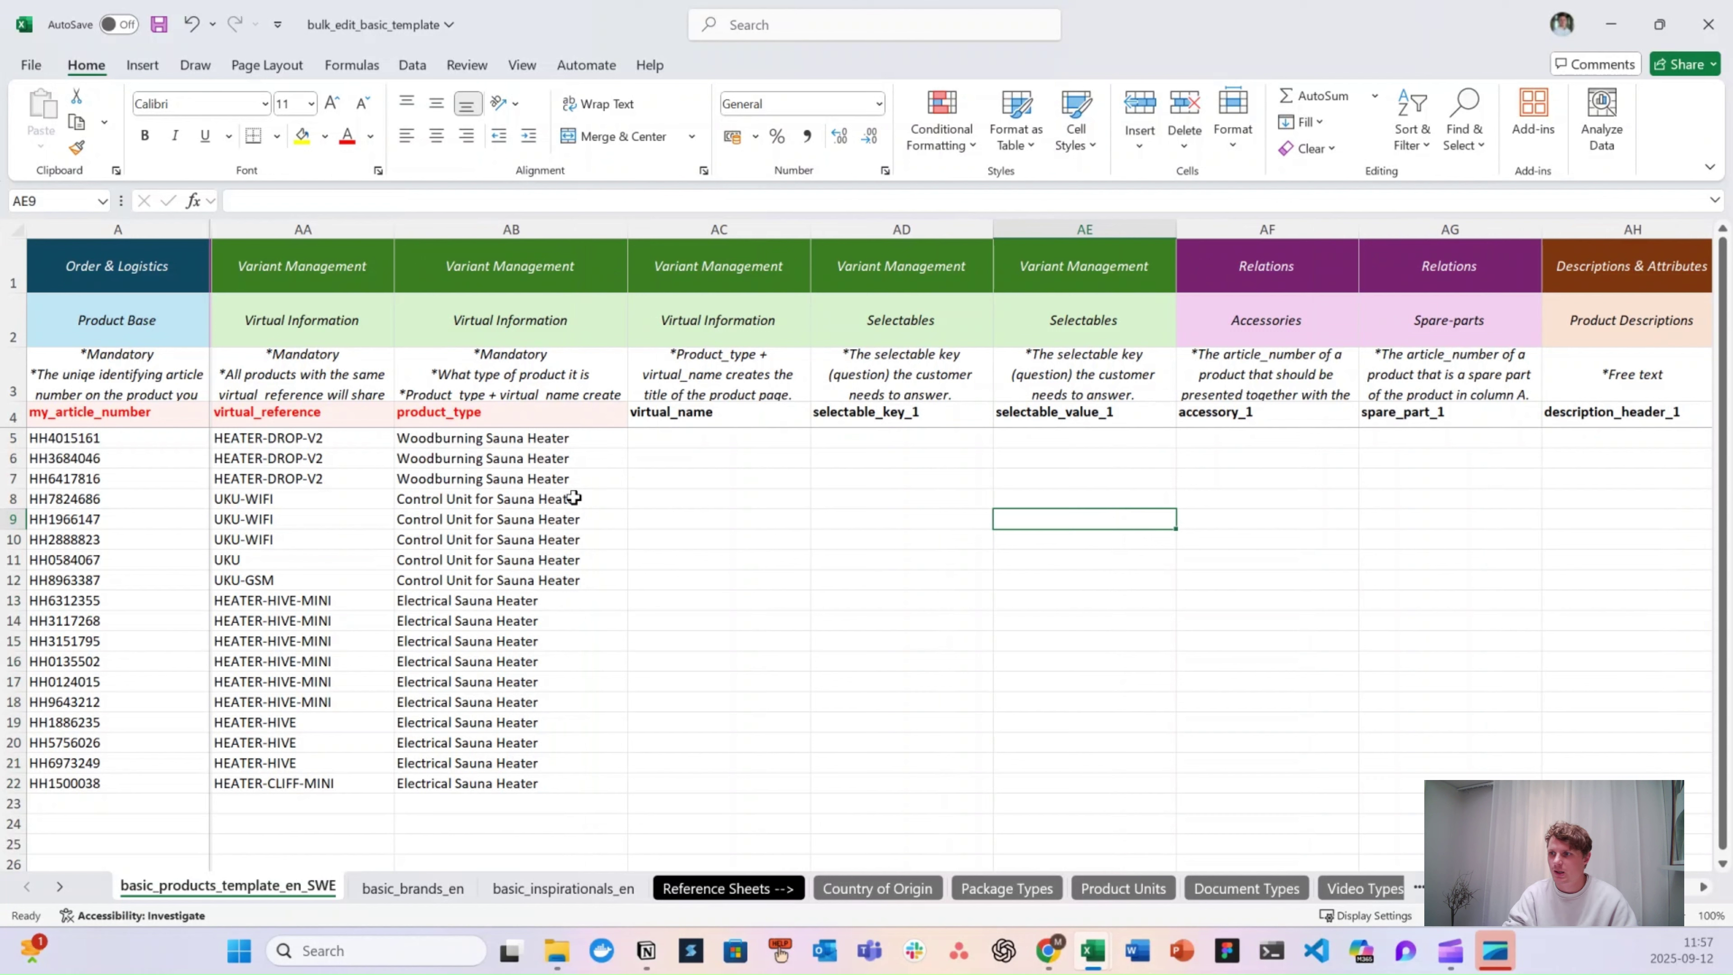
{"action": "left_click", "coordinate": [553, 602]}
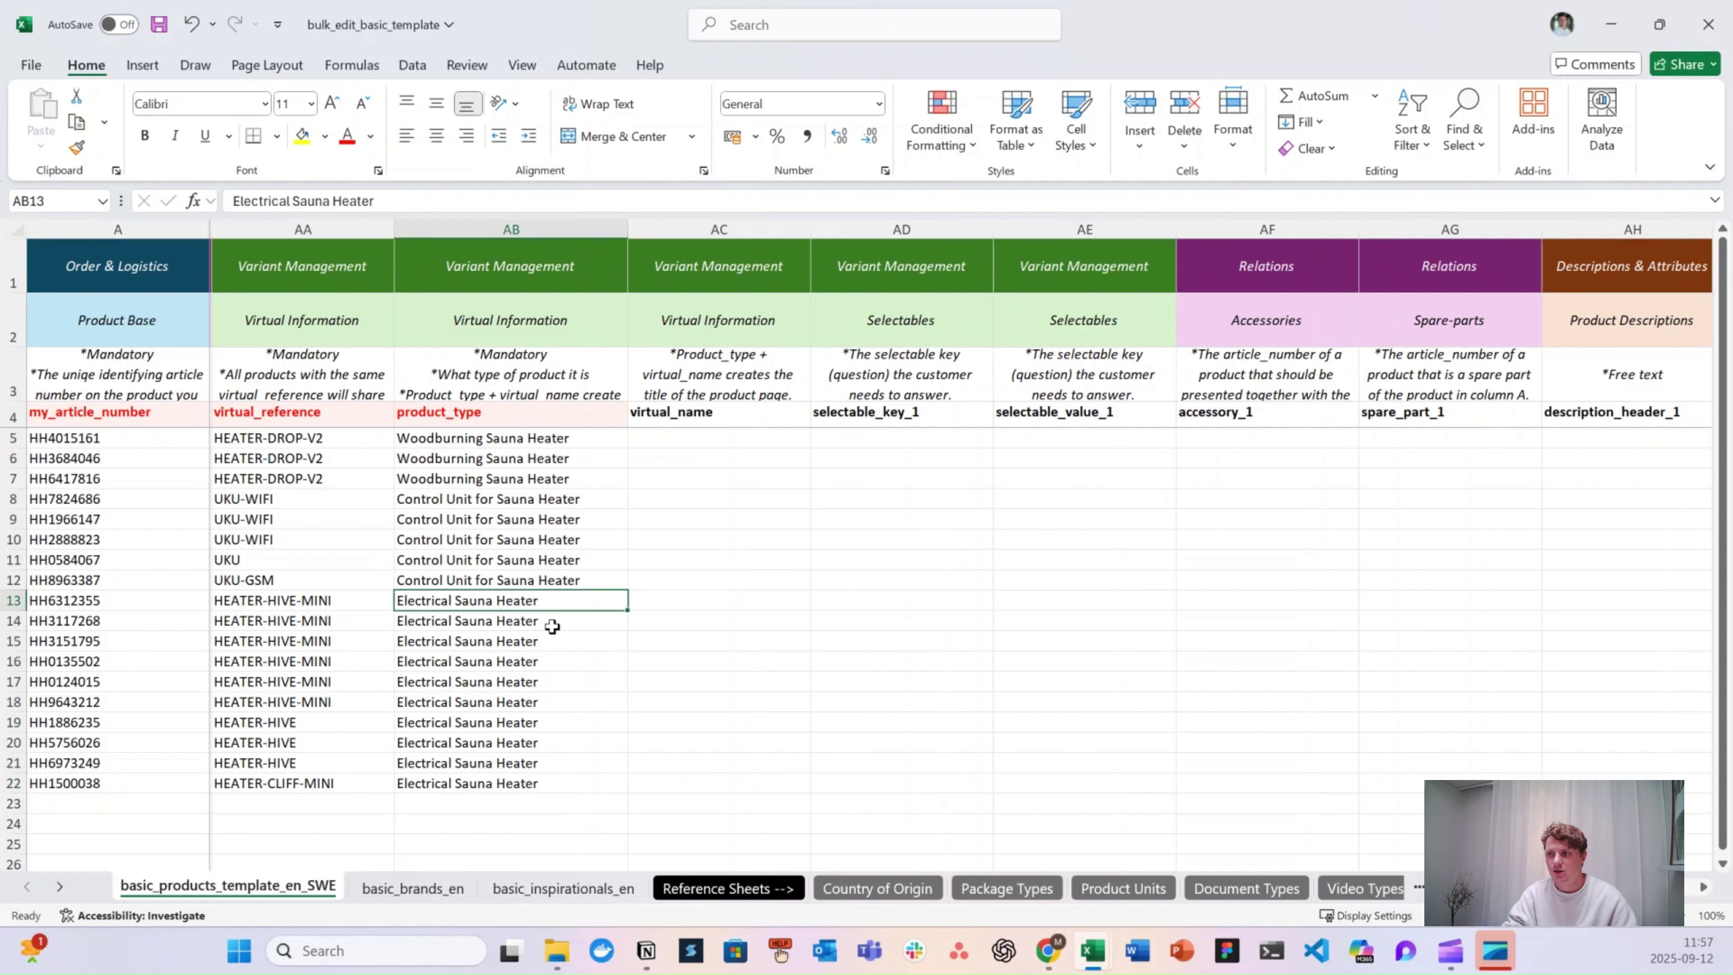
{"action": "left_click", "coordinate": [908, 576]}
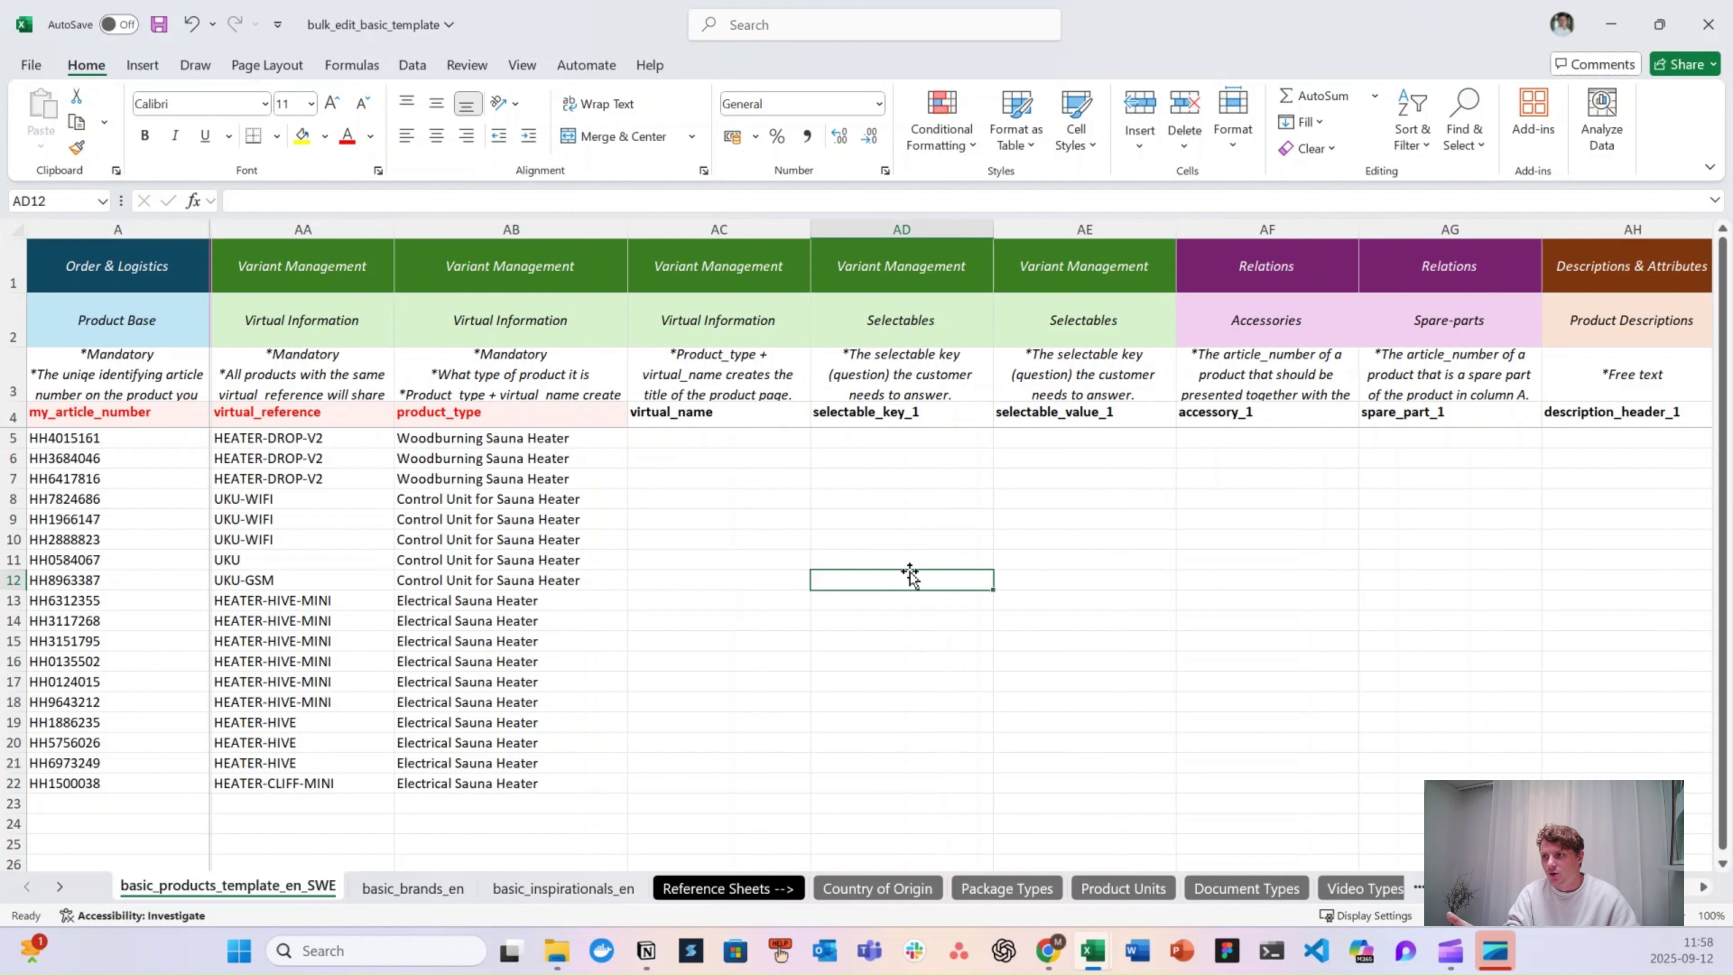
- Paste the copied list of virtual names into the virtual_name column, starting at cell AC5
{"action": "left_click", "coordinate": [556, 442]}
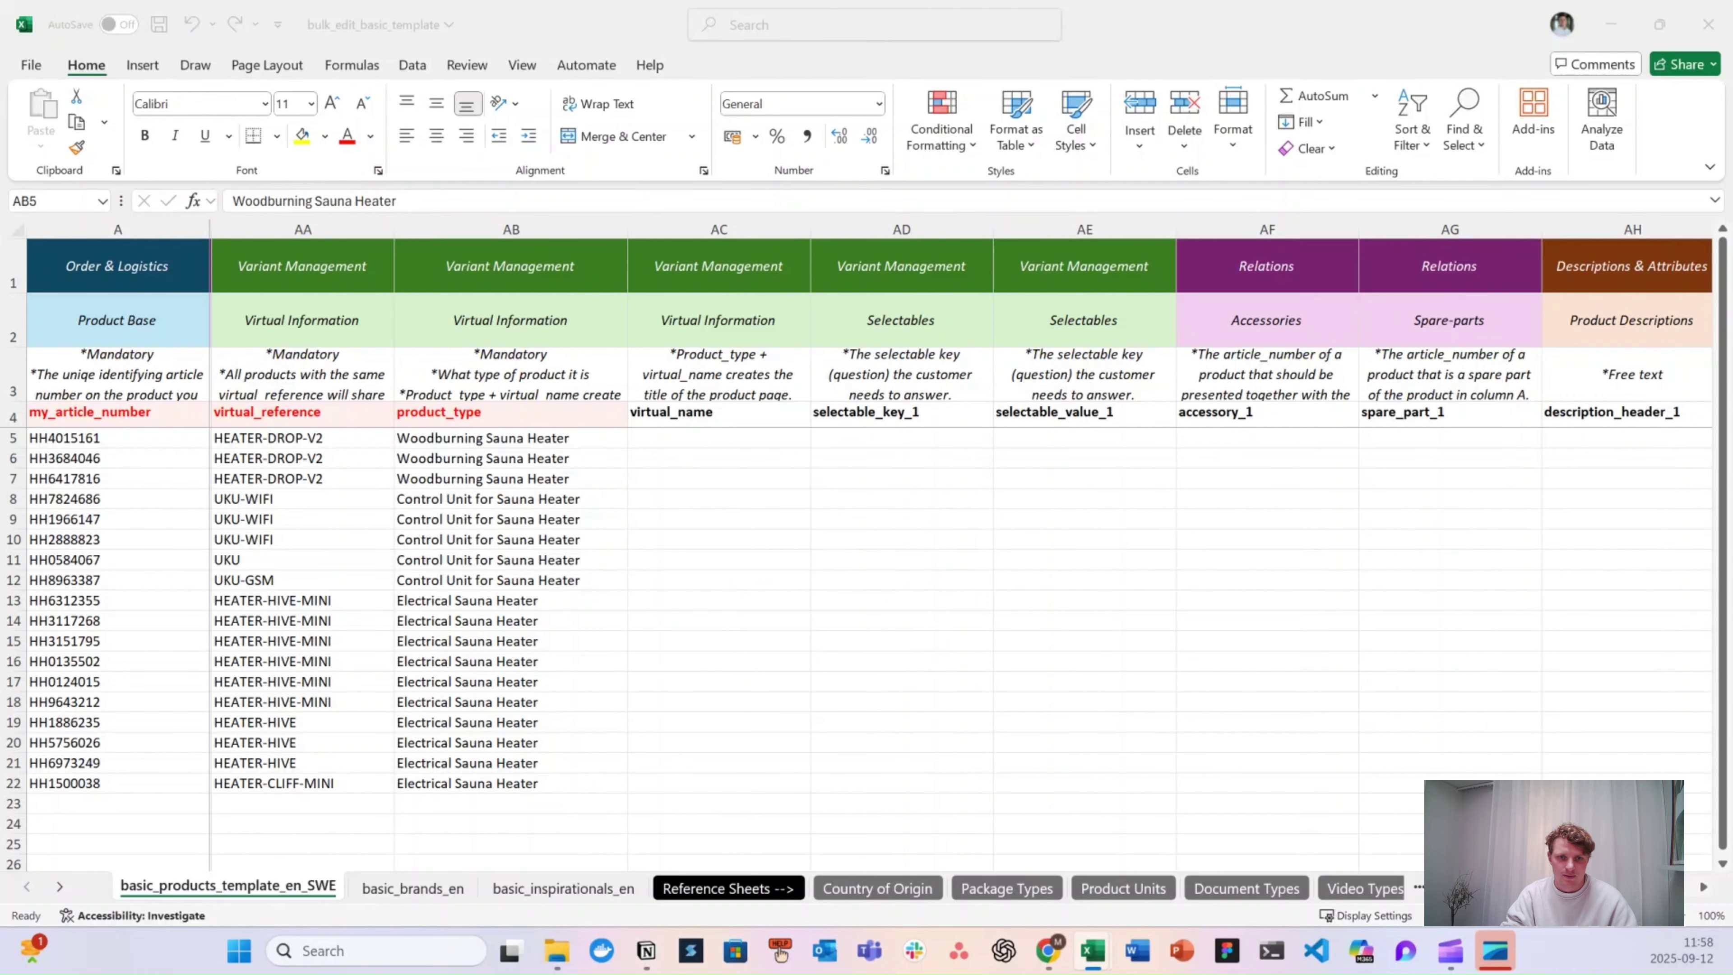
{"action": "key", "text": "ctrl+c"}
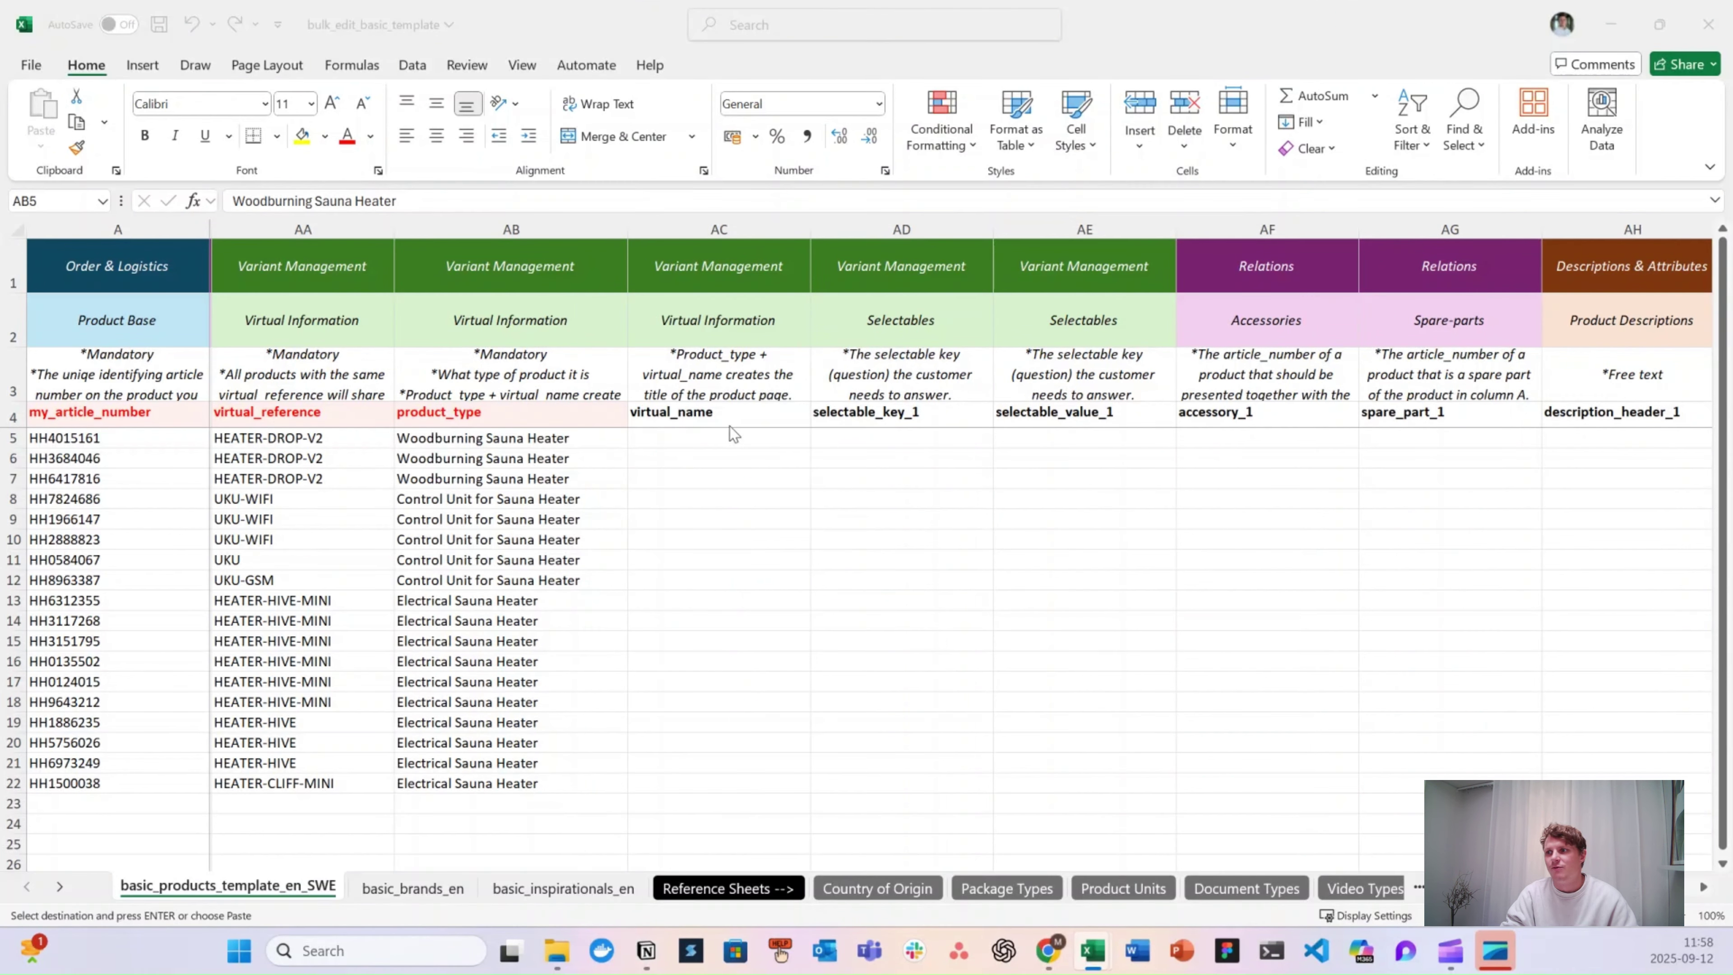
{"action": "left_click", "coordinate": [708, 444]}
{"action": "key", "text": "ctrl+v"}
{"action": "left_click", "coordinate": [954, 541]}
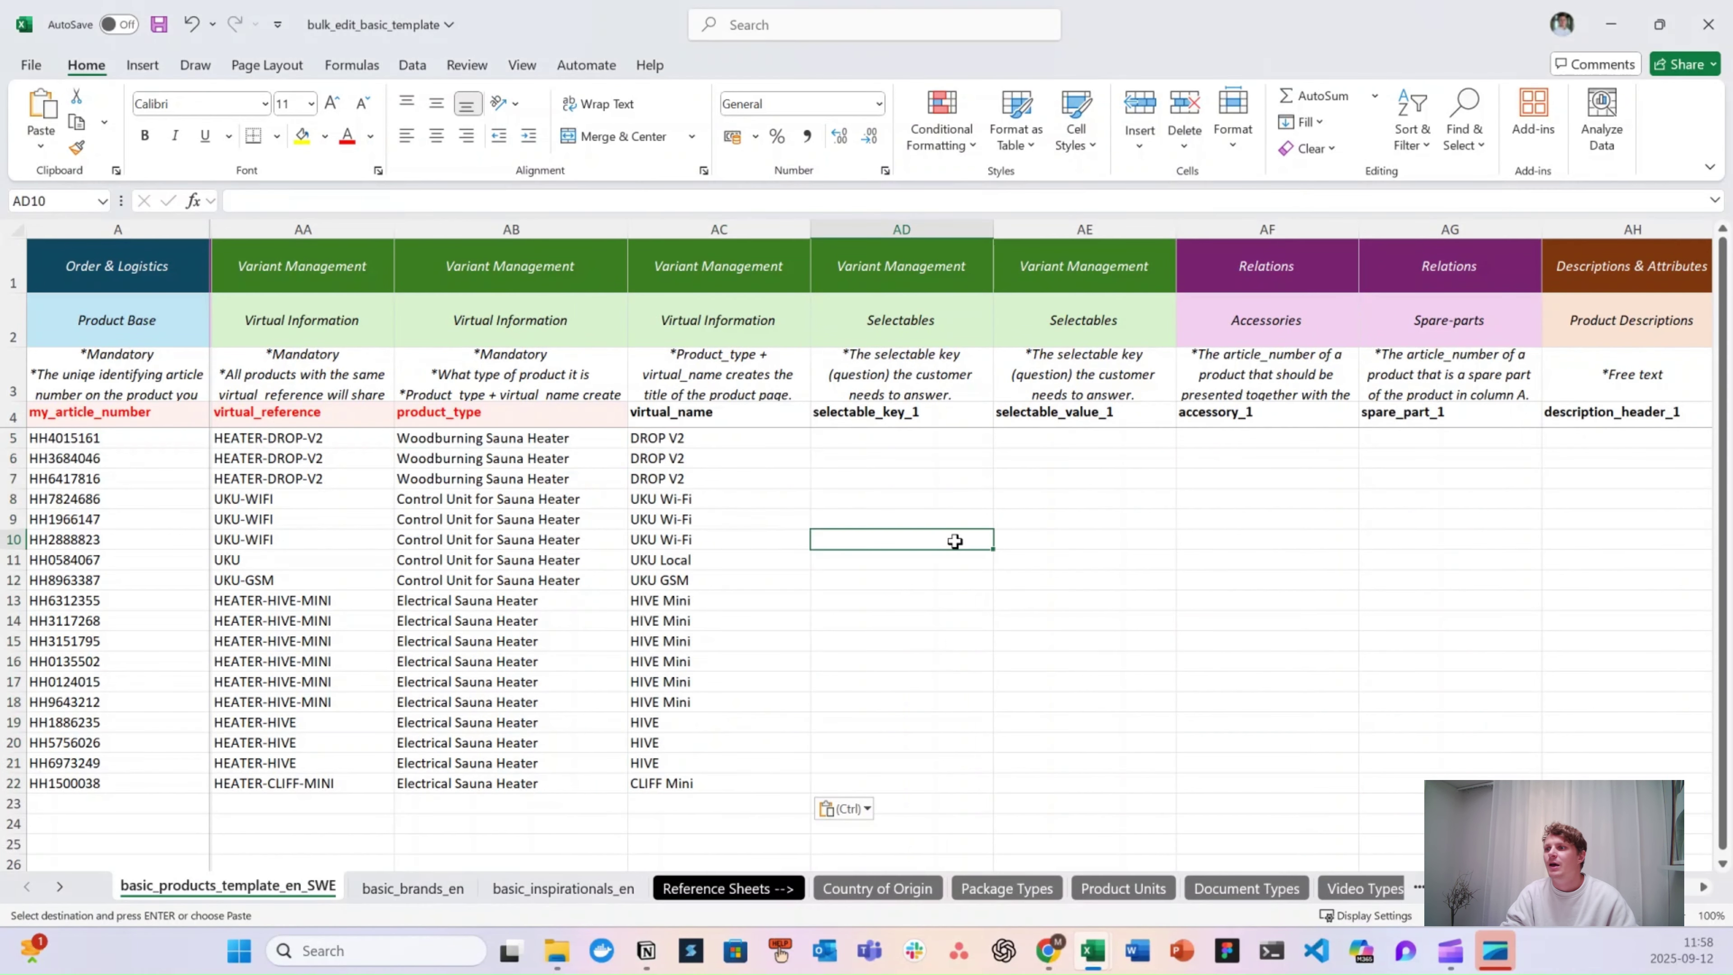
{"action": "key", "text": "Escape"}
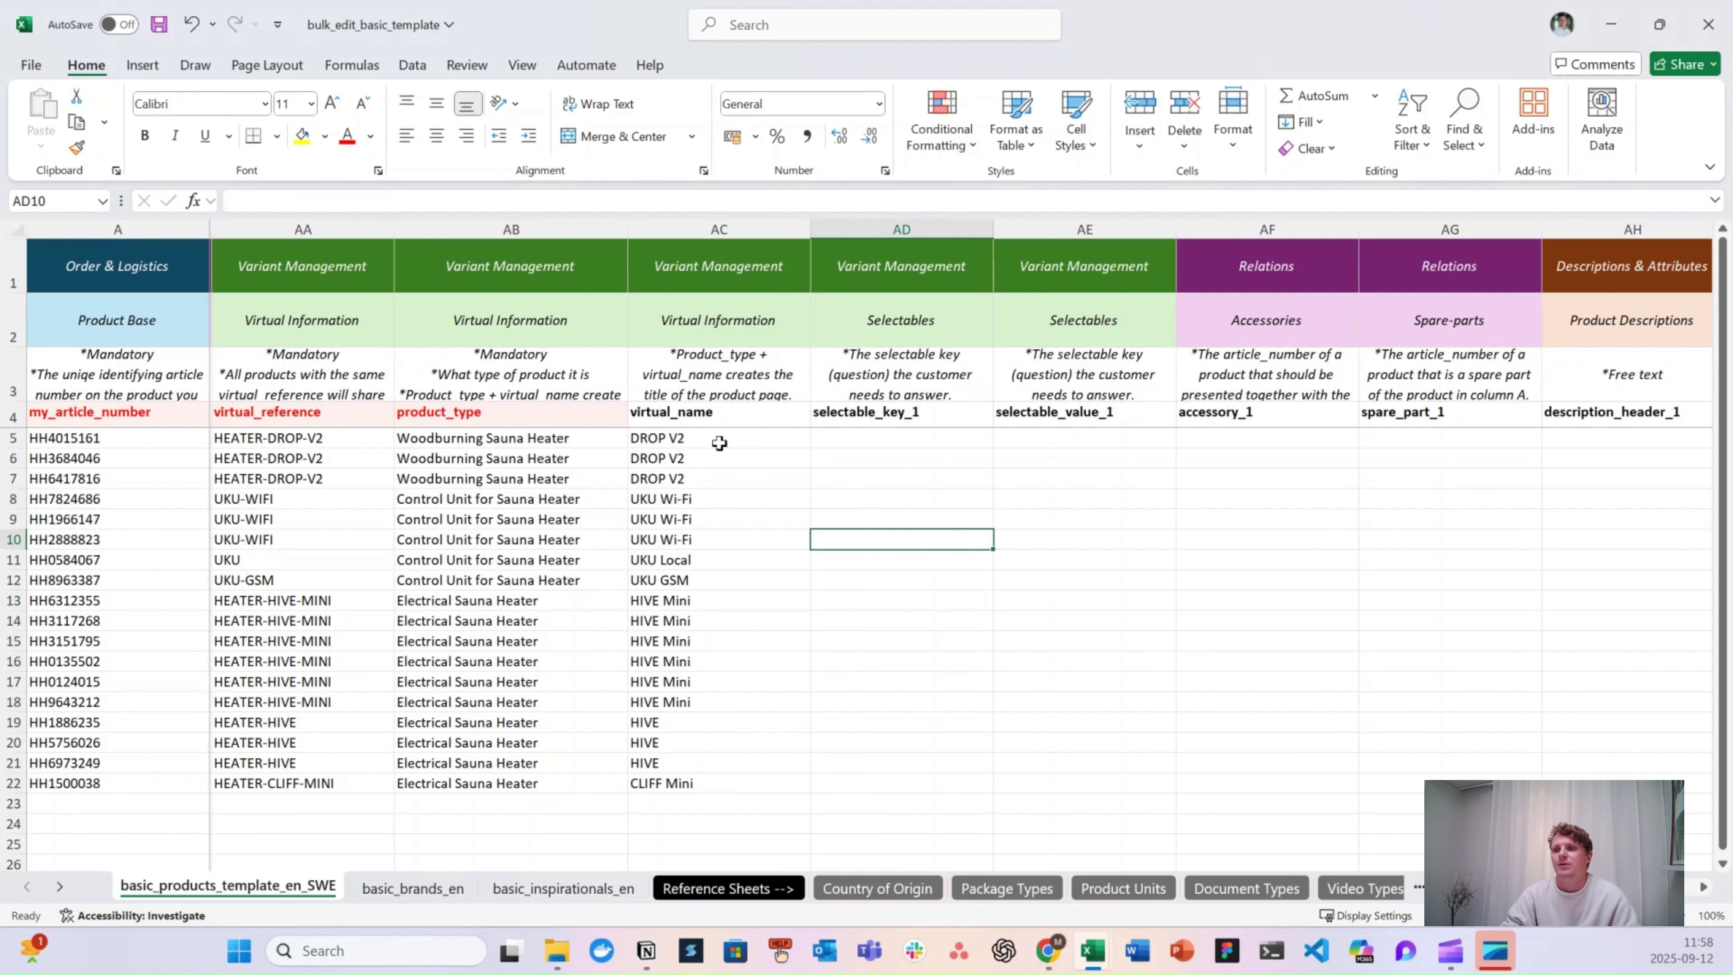
- Compare the virtual_reference, product_type and virtual_name of the first three products in rows 5 to 7
{"action": "left_click_drag", "start_coordinate": [363, 441], "coordinate": [363, 479]}
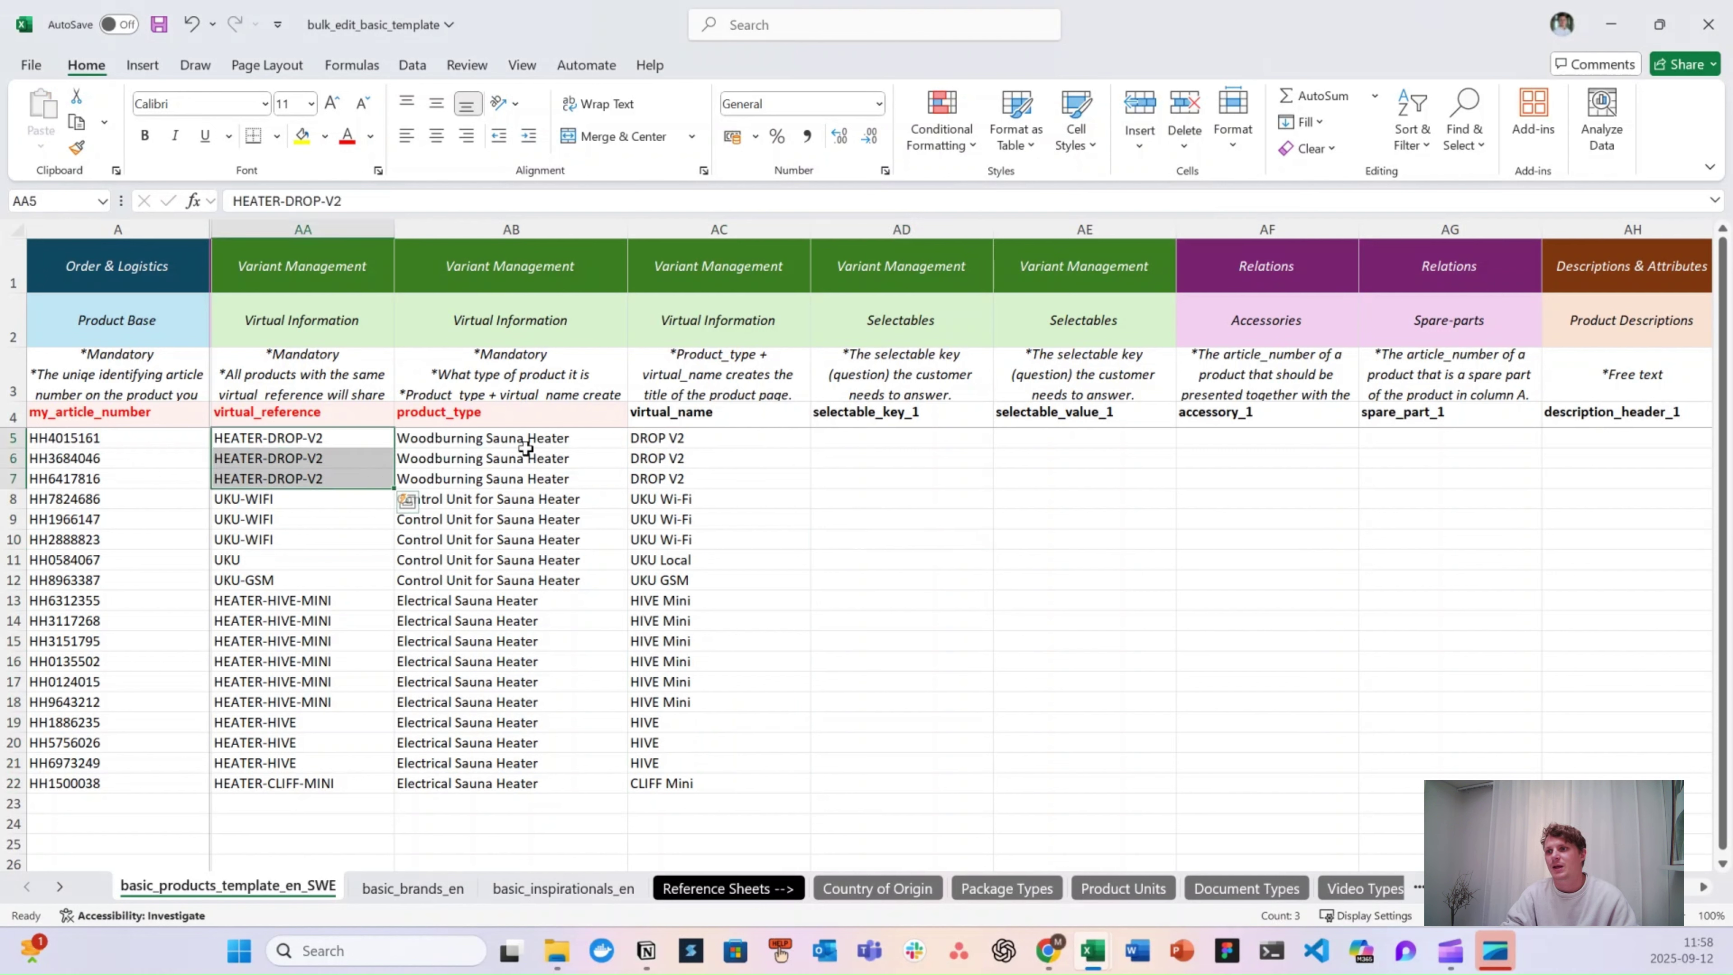
{"action": "left_click_drag", "start_coordinate": [526, 445], "coordinate": [674, 477]}
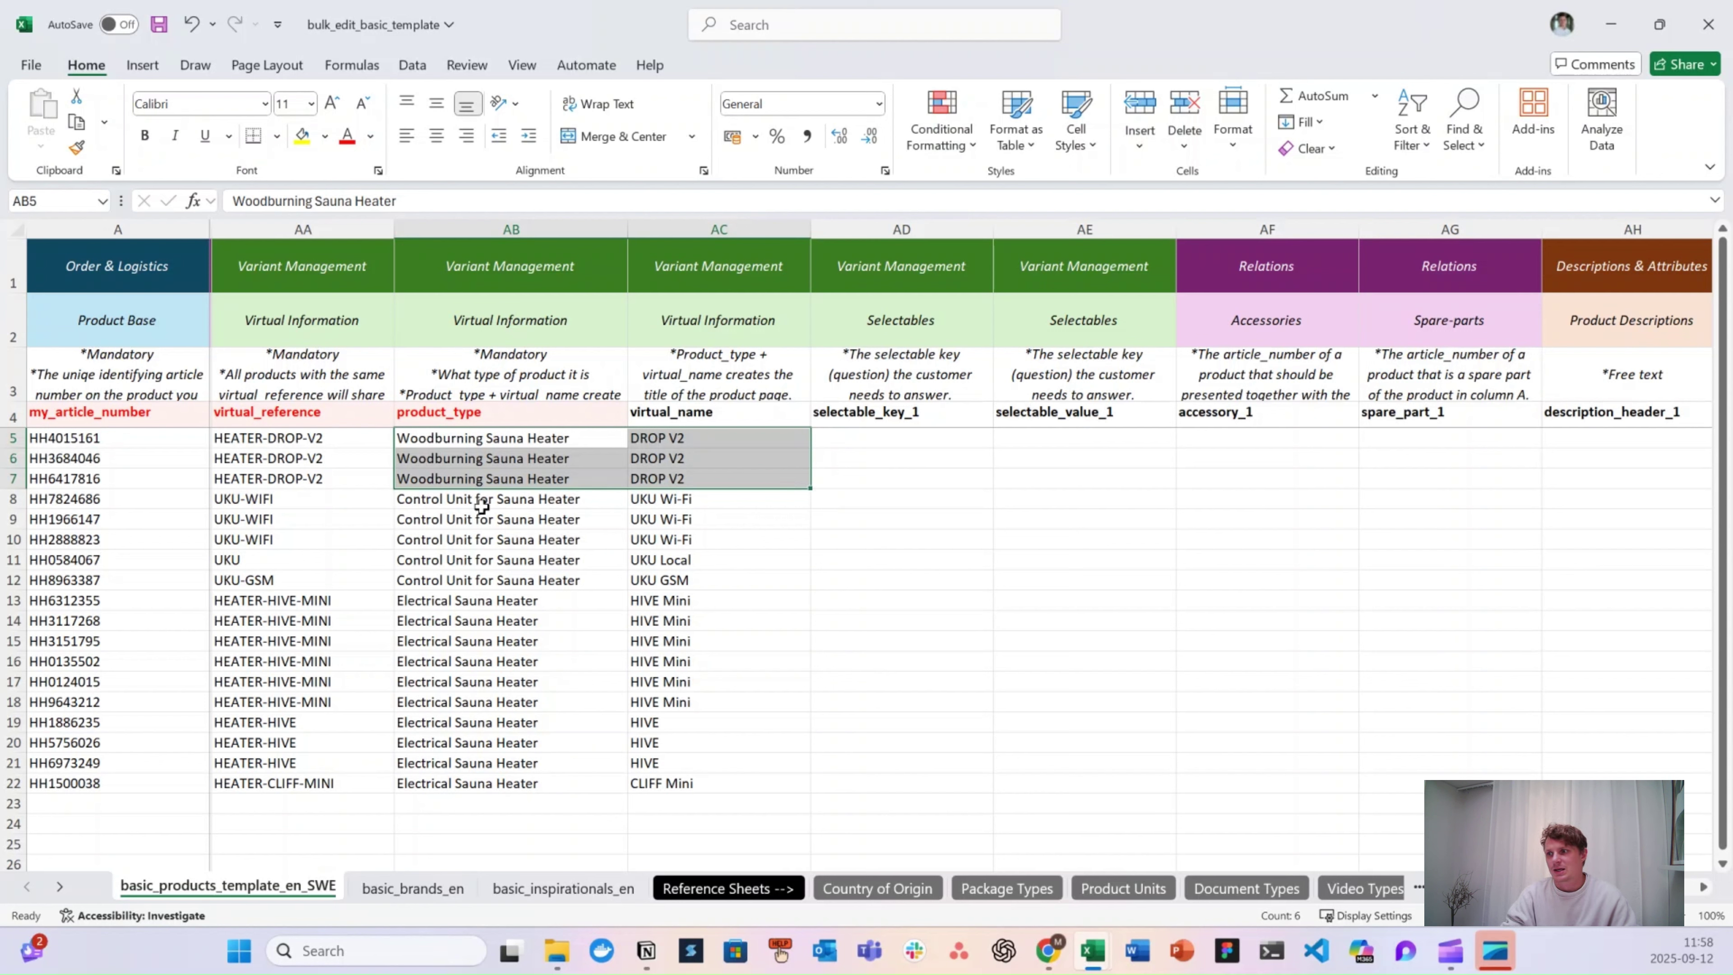
{"action": "left_click_drag", "start_coordinate": [718, 435], "coordinate": [703, 479]}
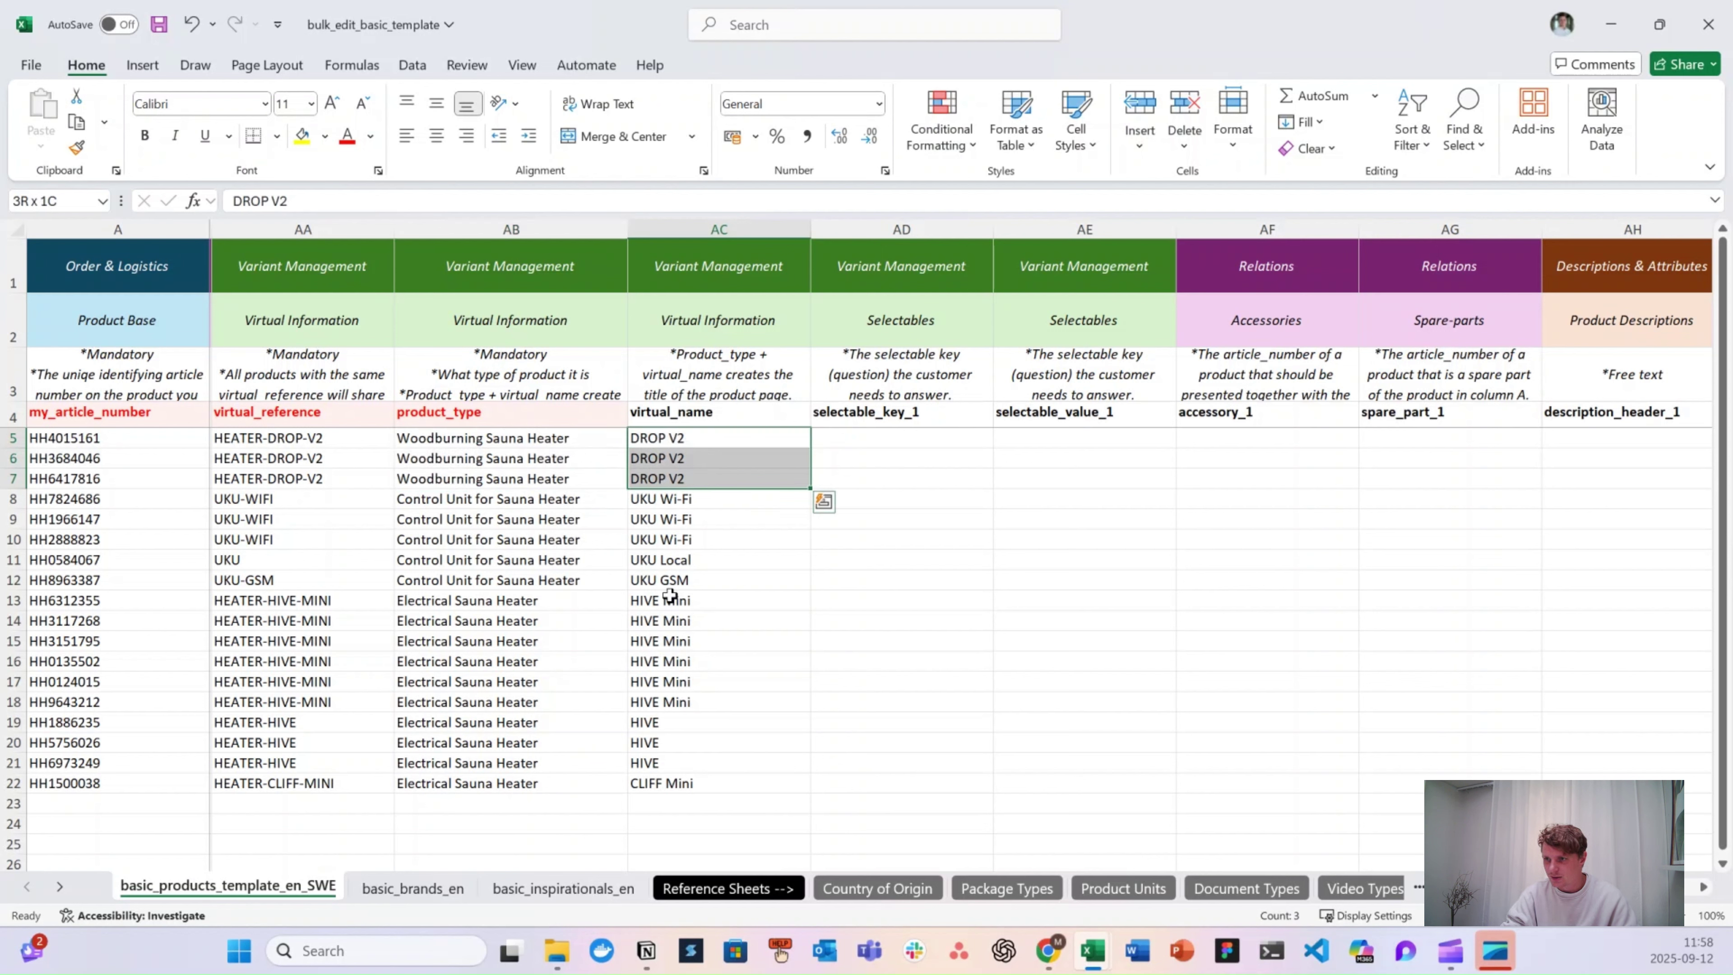
- Try "HIVE" from AC19 as the virtual_name of the HEATER-HIVE-MINI products in cells AC13 to AC18
{"action": "left_click_drag", "start_coordinate": [307, 600], "coordinate": [341, 763]}
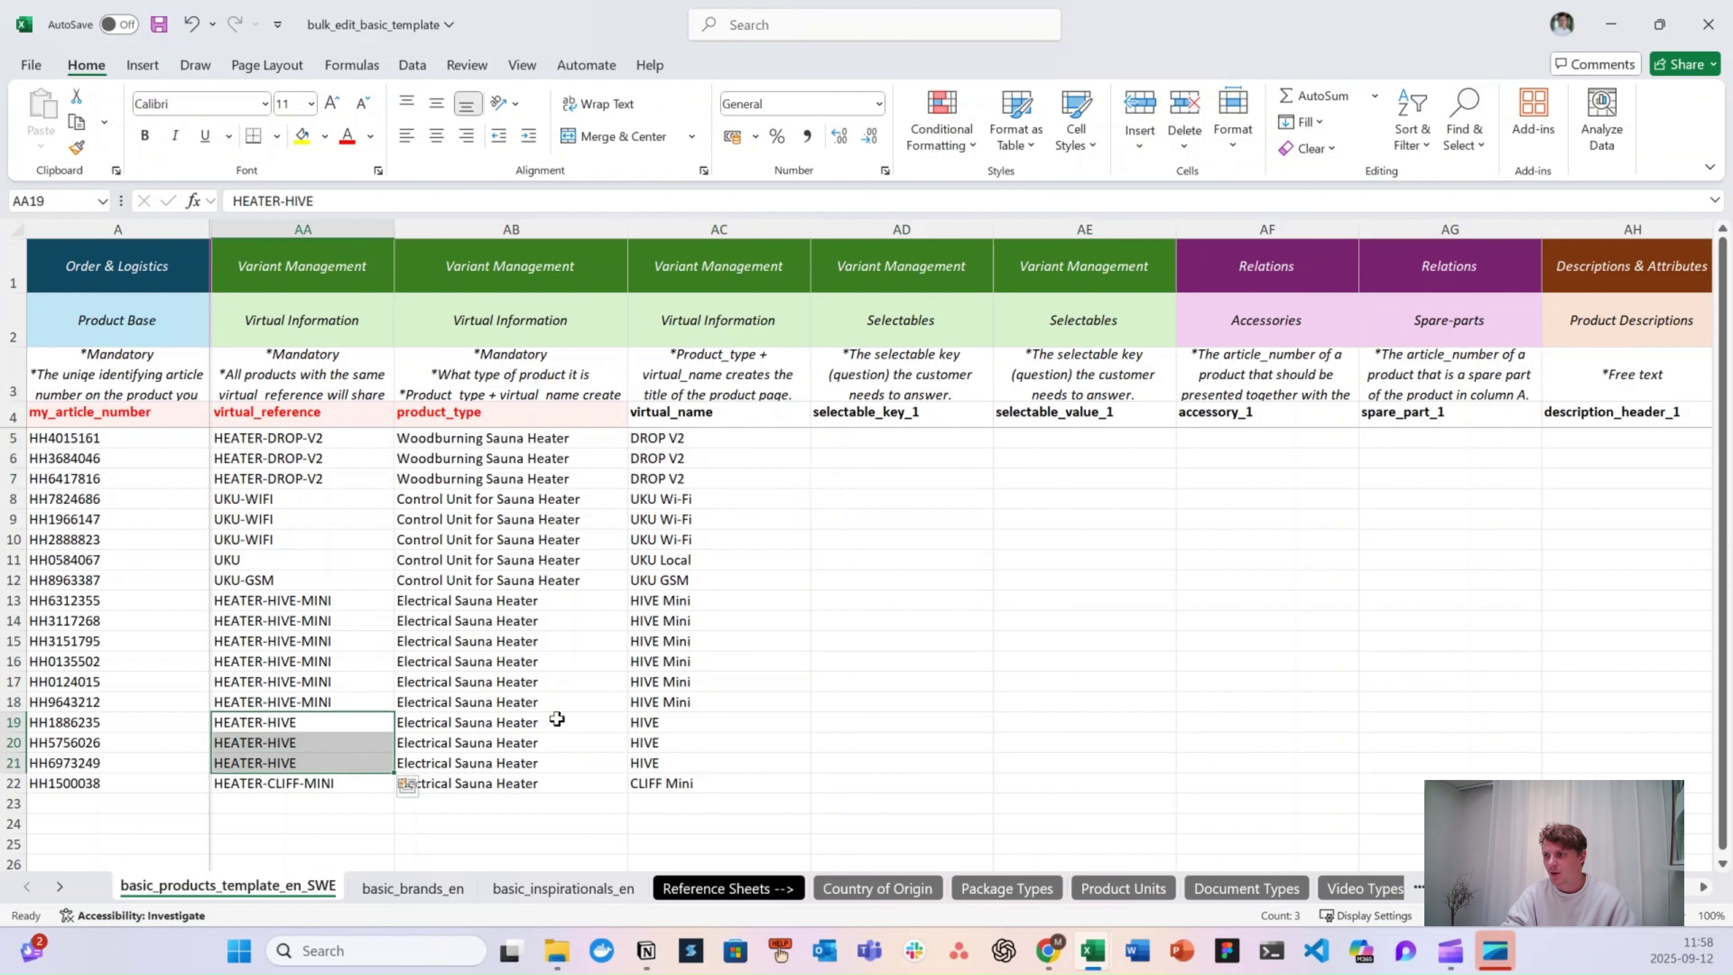
{"action": "left_click", "coordinate": [681, 721]}
{"action": "key", "text": "ctrl+c"}
{"action": "left_click", "coordinate": [702, 600], "text": "shift"}
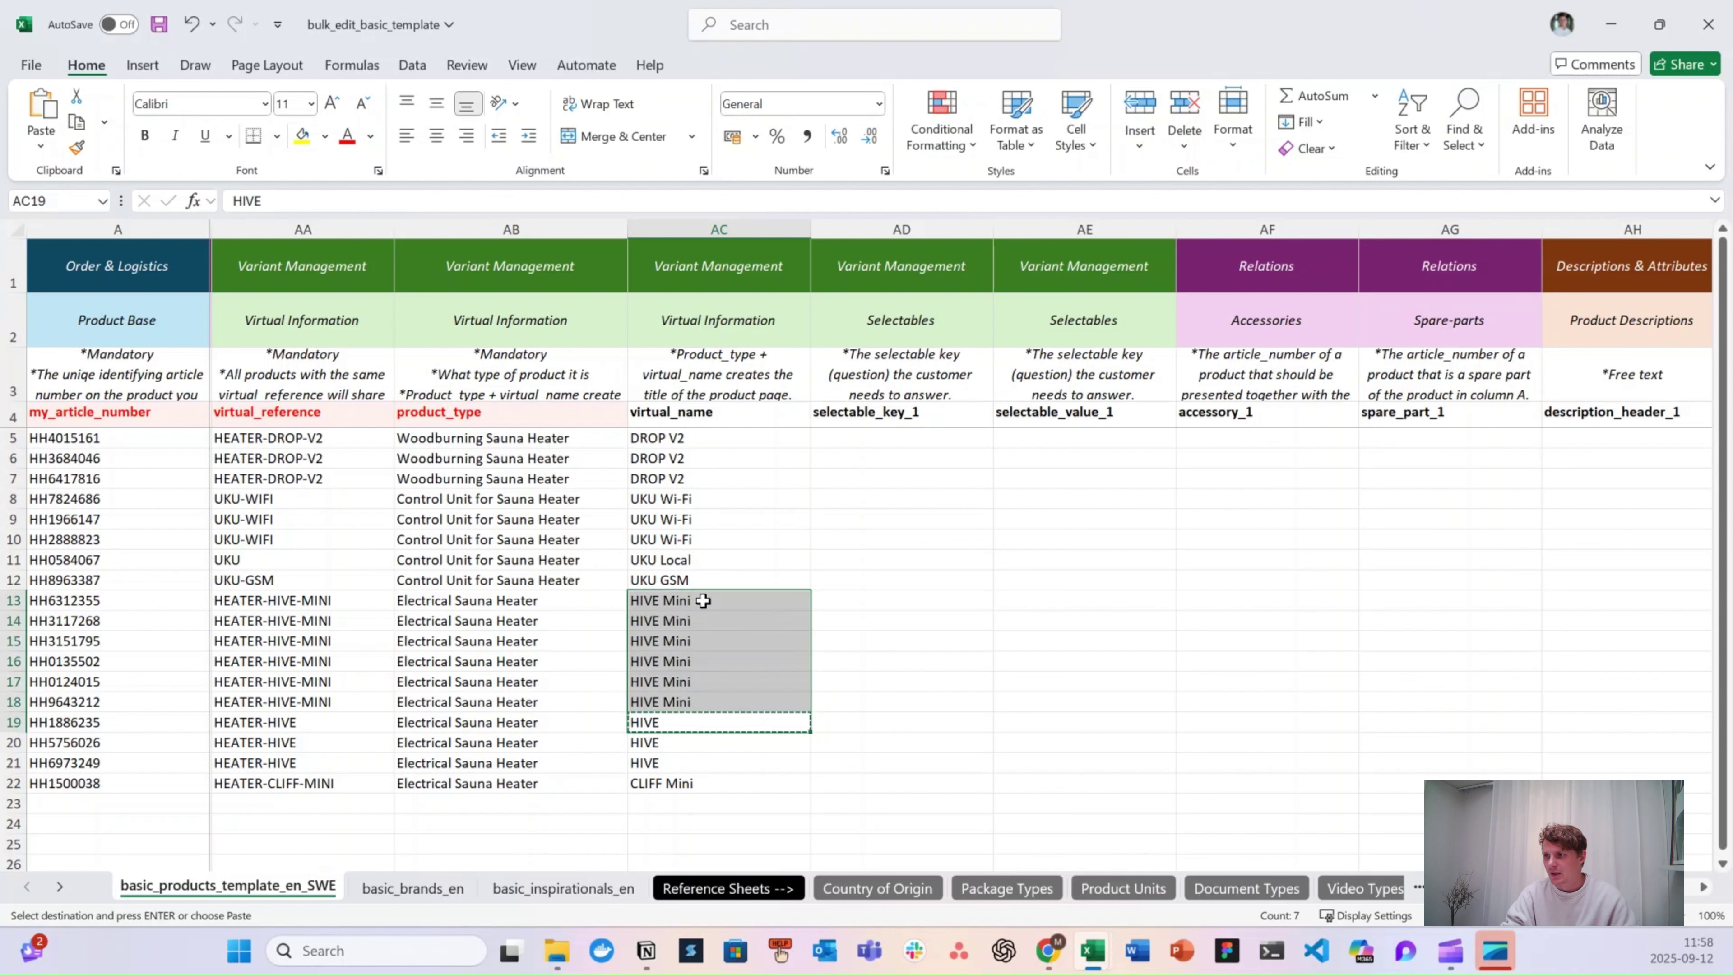
{"action": "key", "text": "ctrl+v"}
{"action": "left_click", "coordinate": [816, 604]}
{"action": "key", "text": "Escape"}
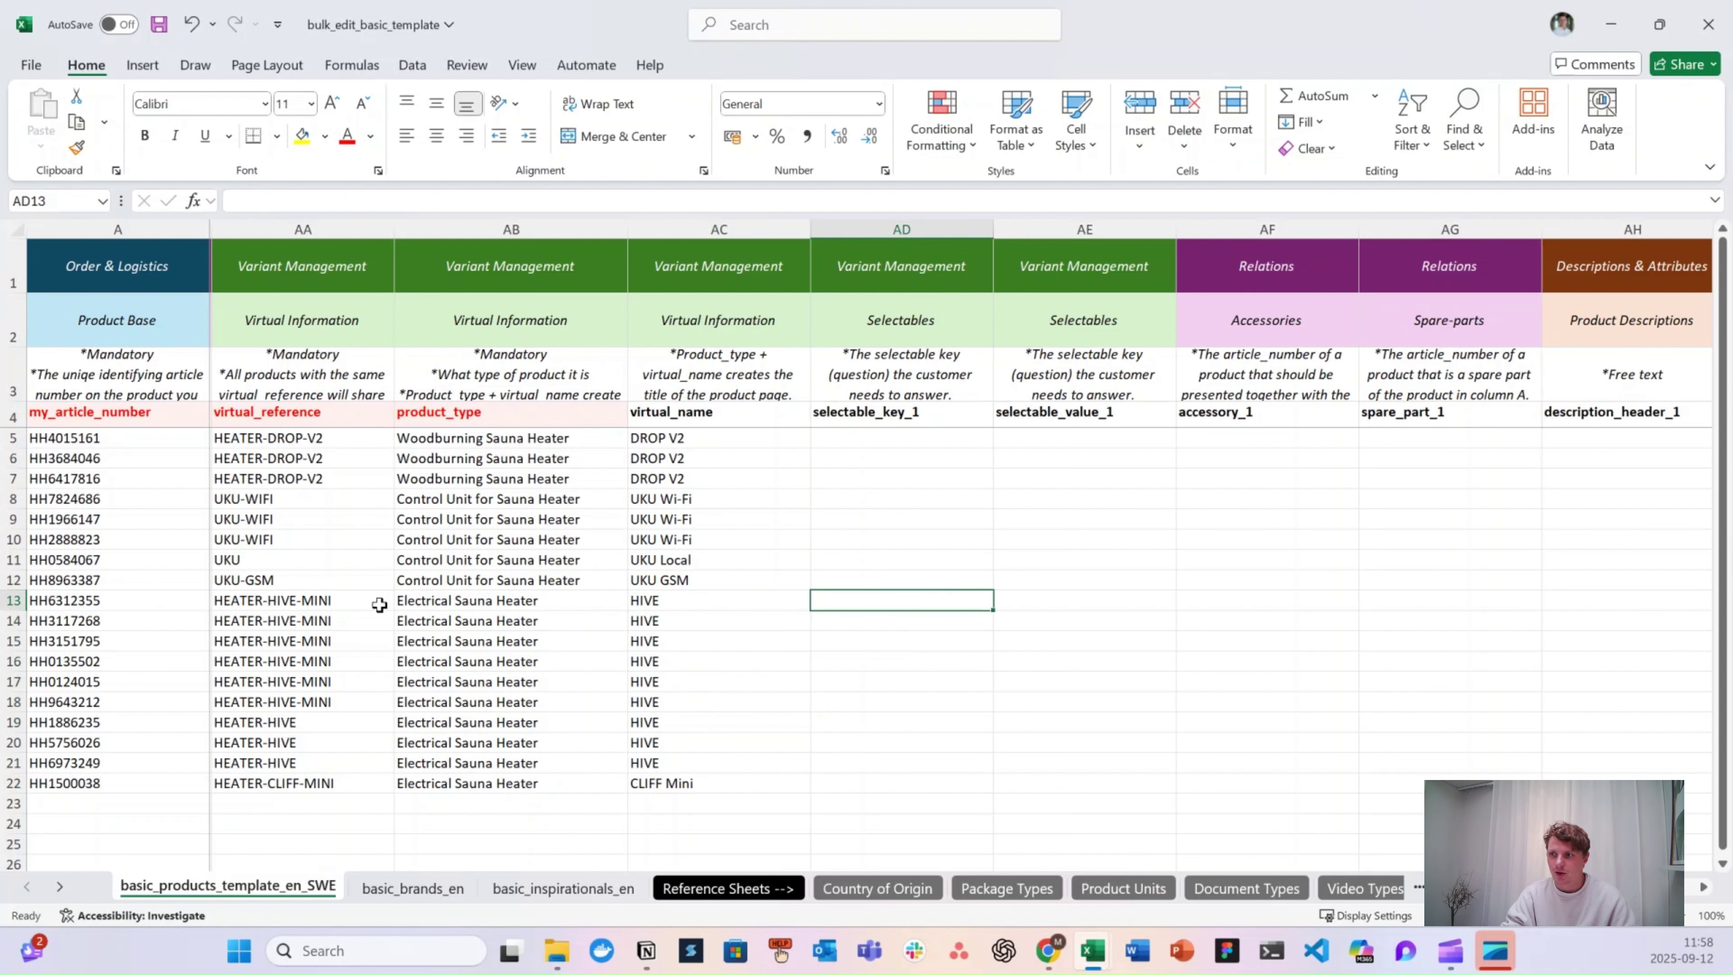
- Compare product_type and virtual_name in rows 13 and 19, and undo the HIVE entries in AC13 to AC18
{"action": "left_click_drag", "start_coordinate": [443, 605], "coordinate": [662, 608]}
{"action": "left_click_drag", "start_coordinate": [503, 716], "coordinate": [655, 727]}
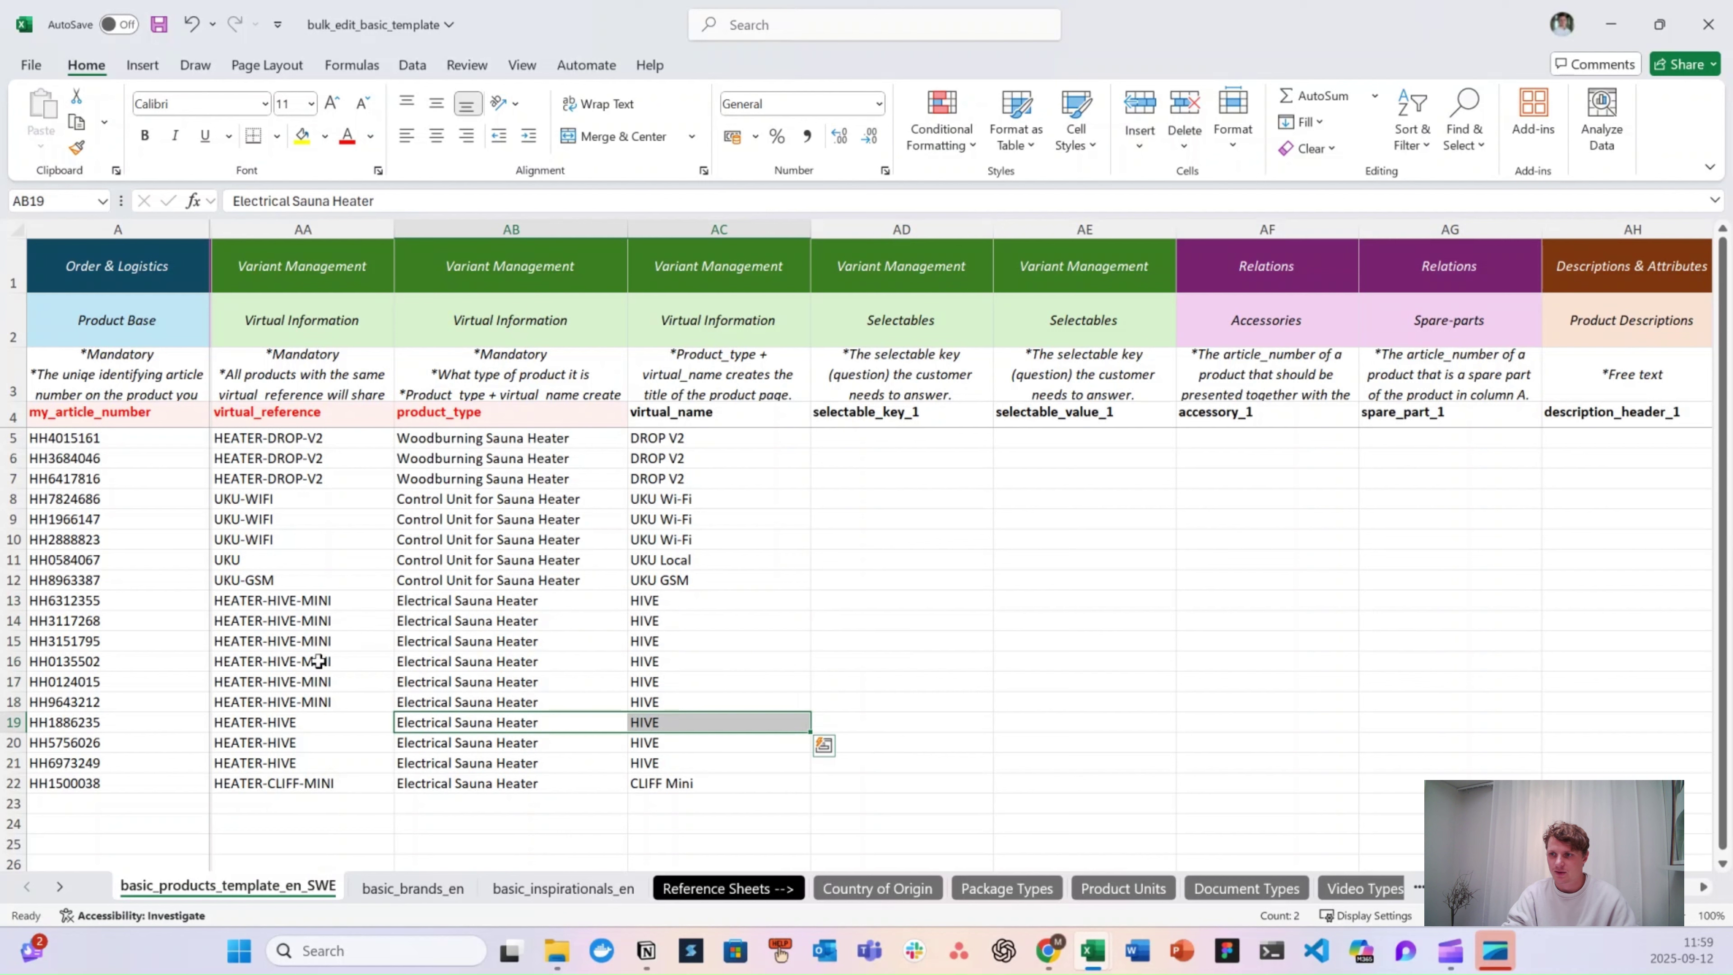
{"action": "left_click", "coordinate": [908, 653]}
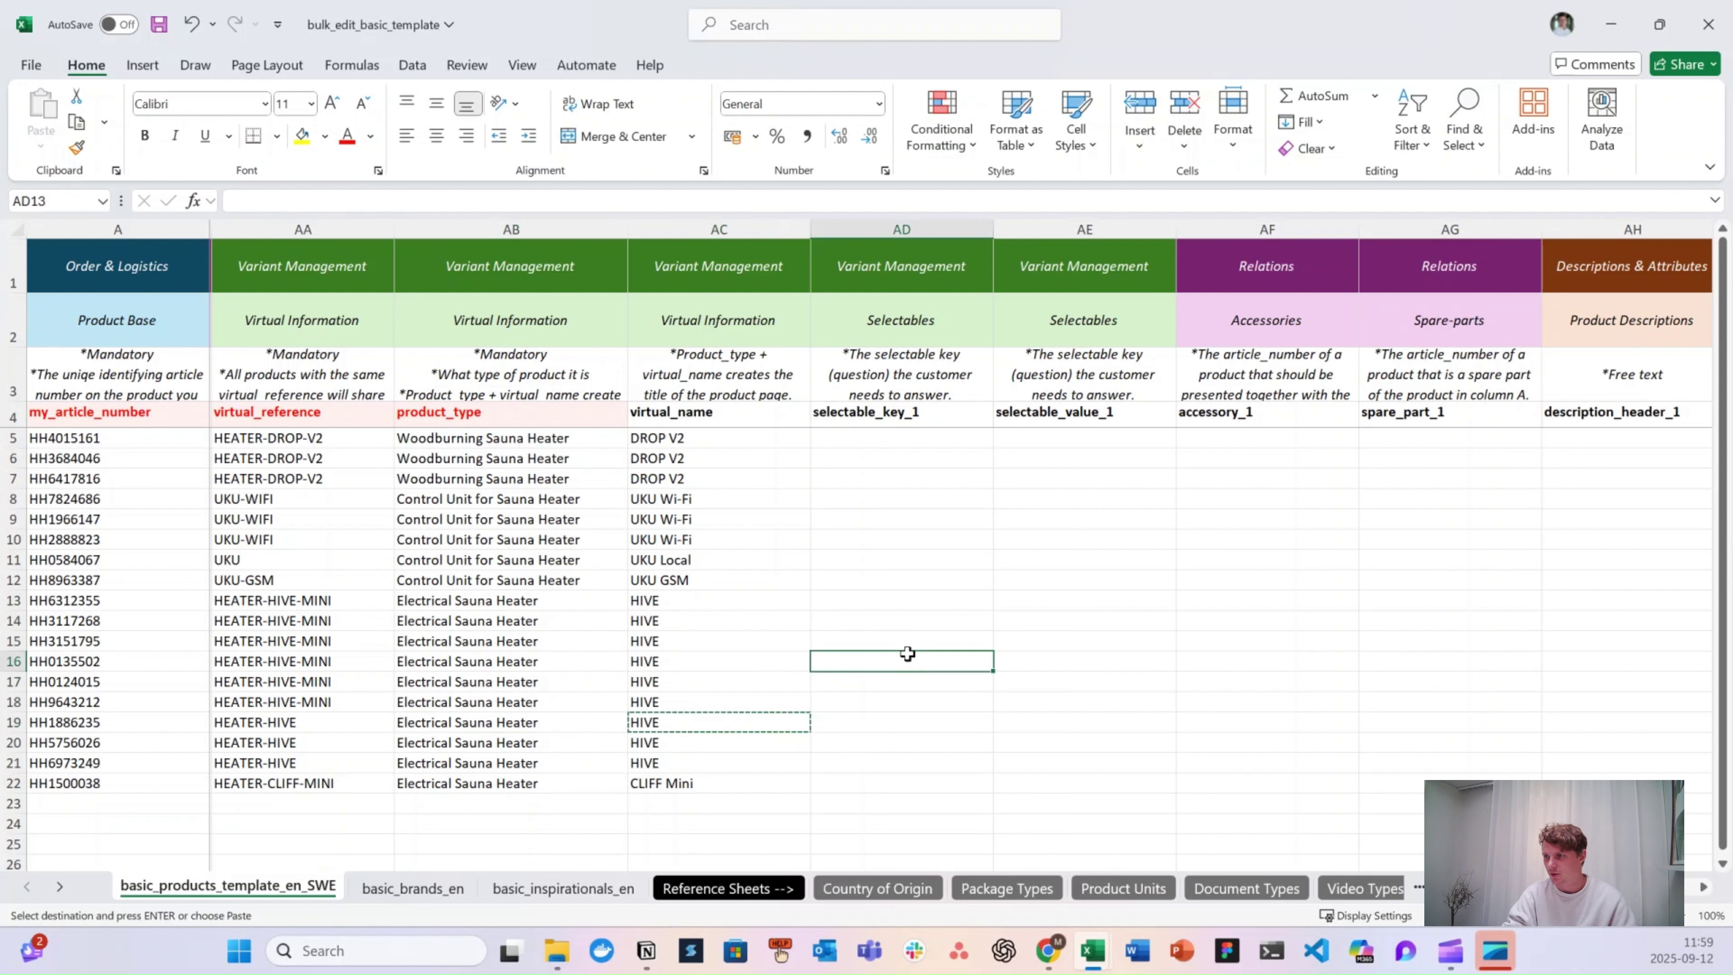
- Copy the selectable keys and values from the source window and paste them into selectable_key_1 and selectable_value_1, starting at AD5
{"action": "key", "text": "alt+Tab"}
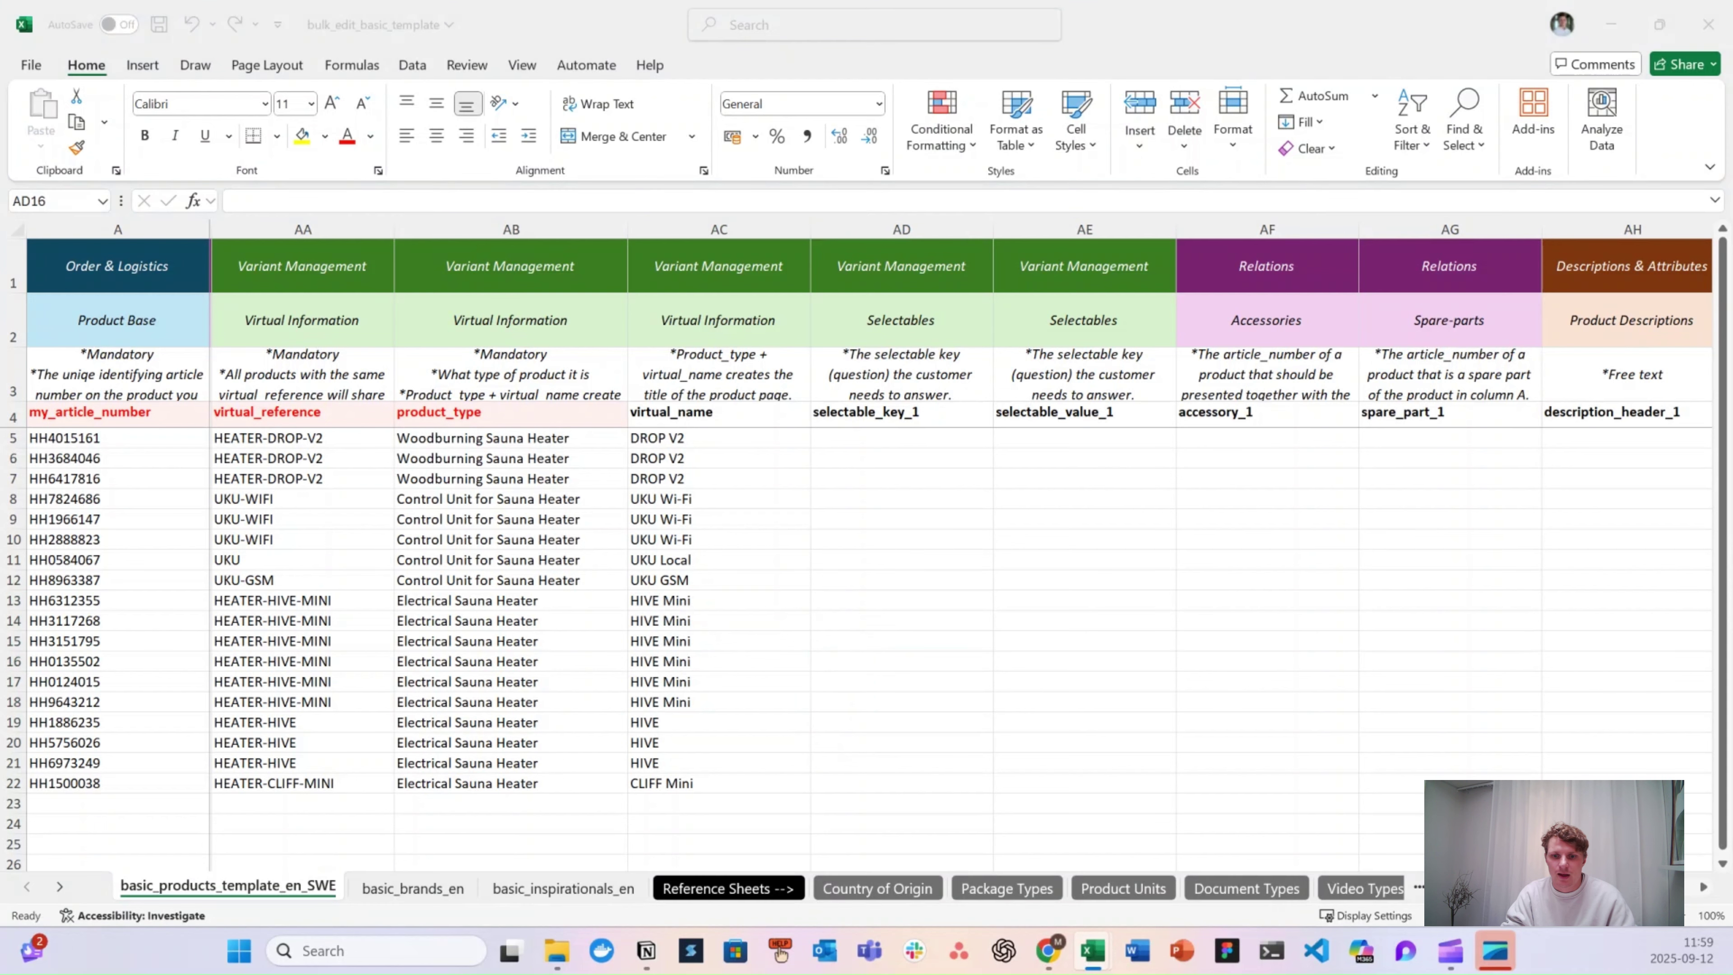
{"action": "key", "text": "ctrl+c"}
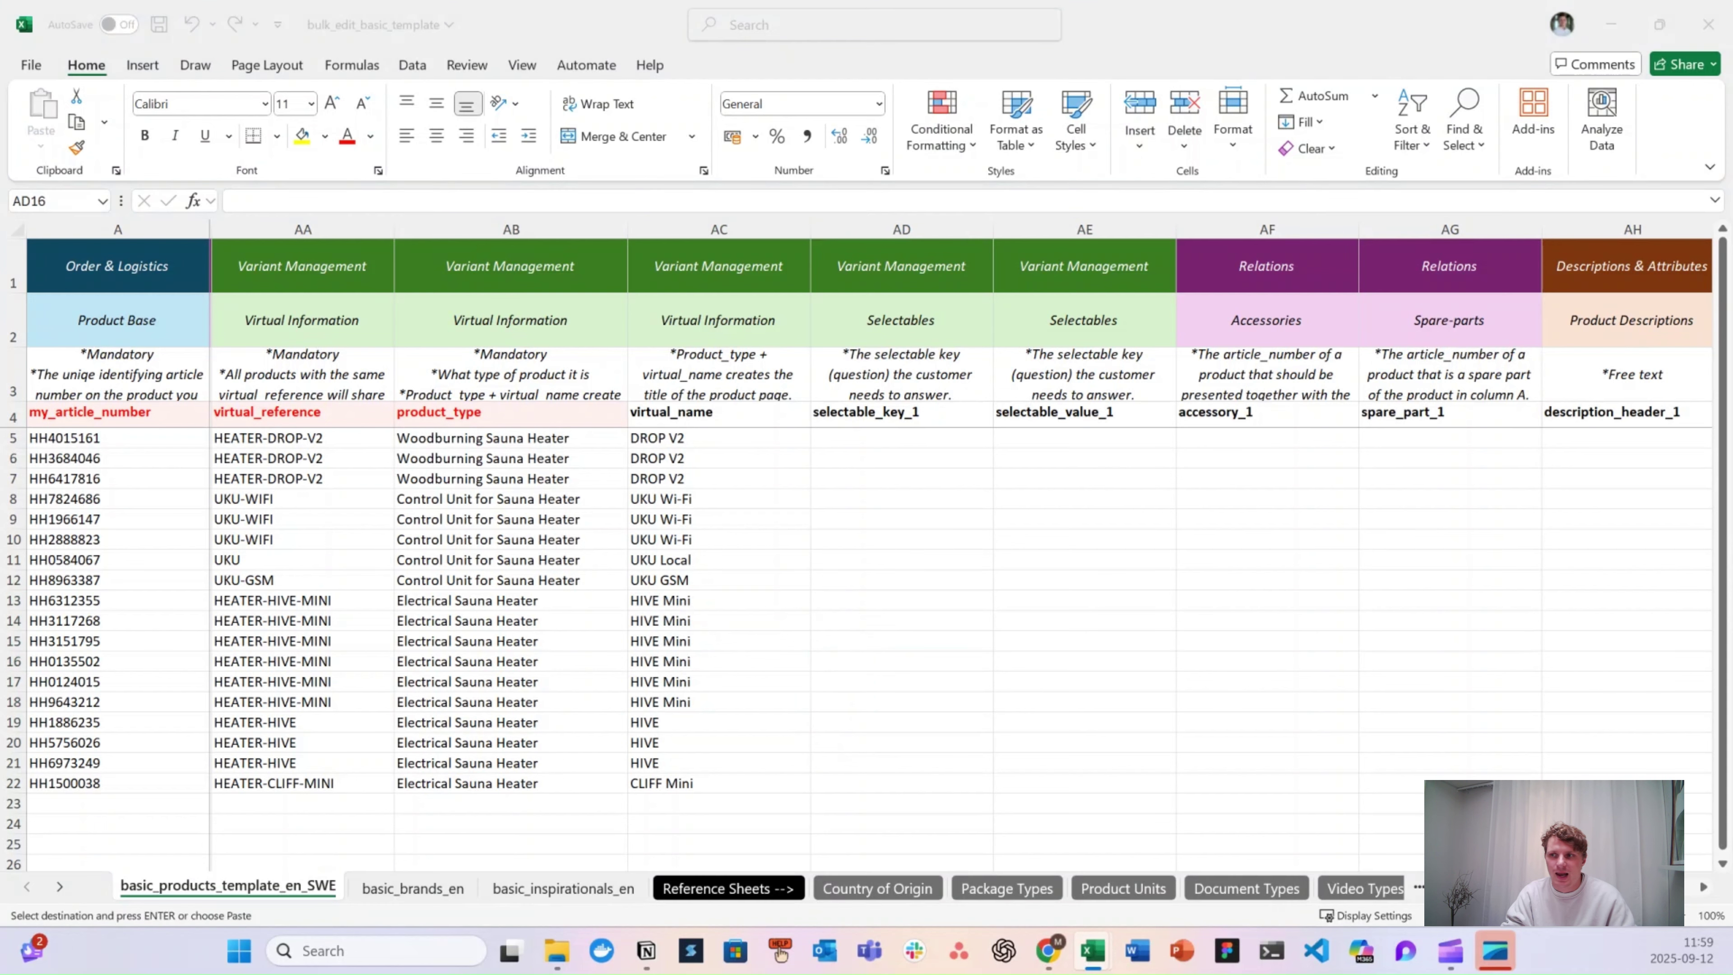
{"action": "left_click", "coordinate": [880, 438]}
{"action": "key", "text": "ctrl+v"}
{"action": "left_click", "coordinate": [1286, 558]}
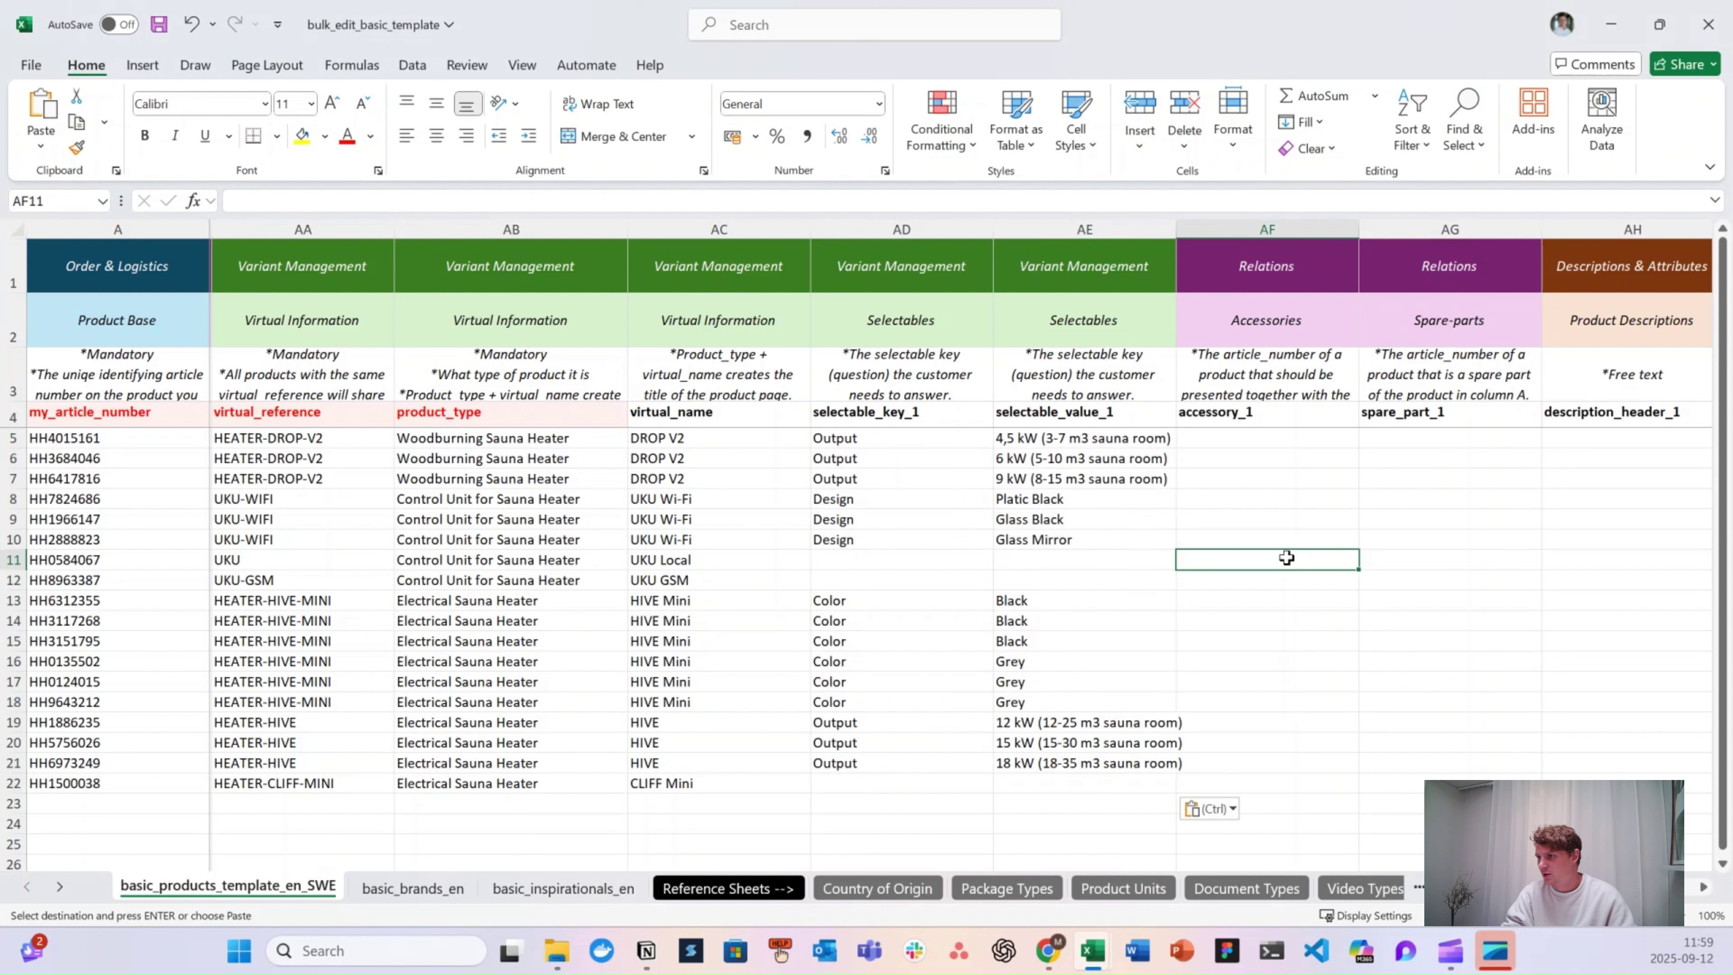
{"action": "key", "text": "Escape"}
- Examine the virtual information of the DROP V2 products in rows 5 to 7 together with their selectable keys and values
{"action": "left_click_drag", "start_coordinate": [382, 441], "coordinate": [360, 472]}
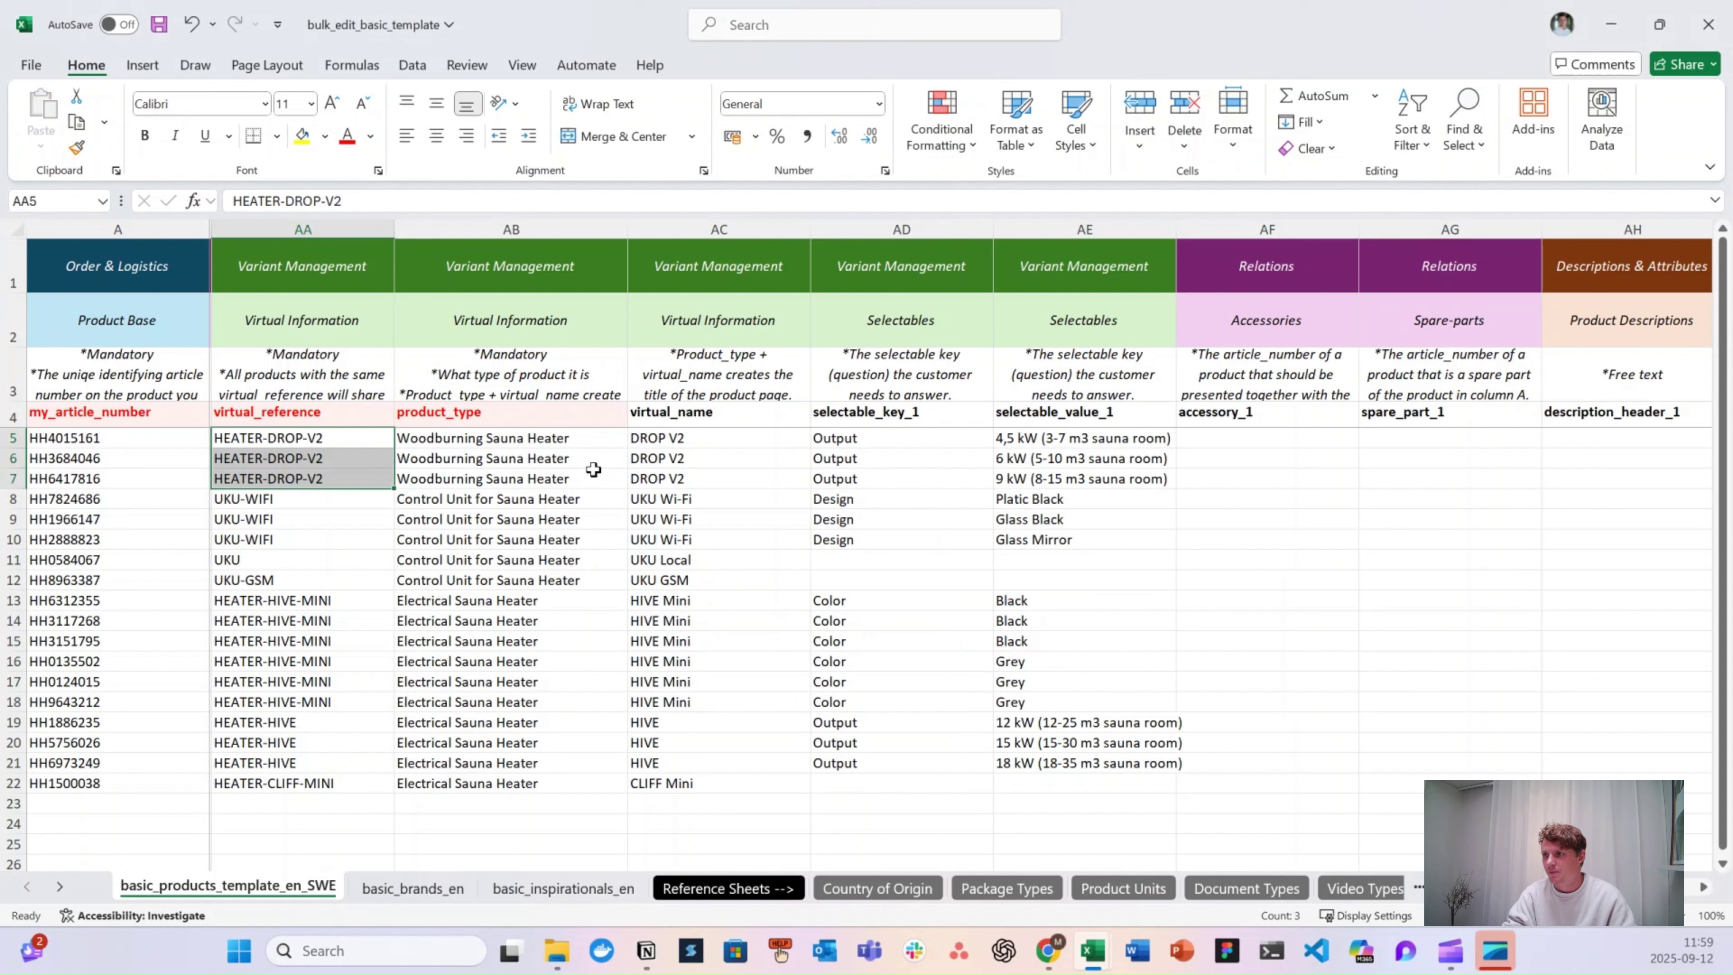
{"action": "left_click", "coordinate": [720, 481], "text": "shift"}
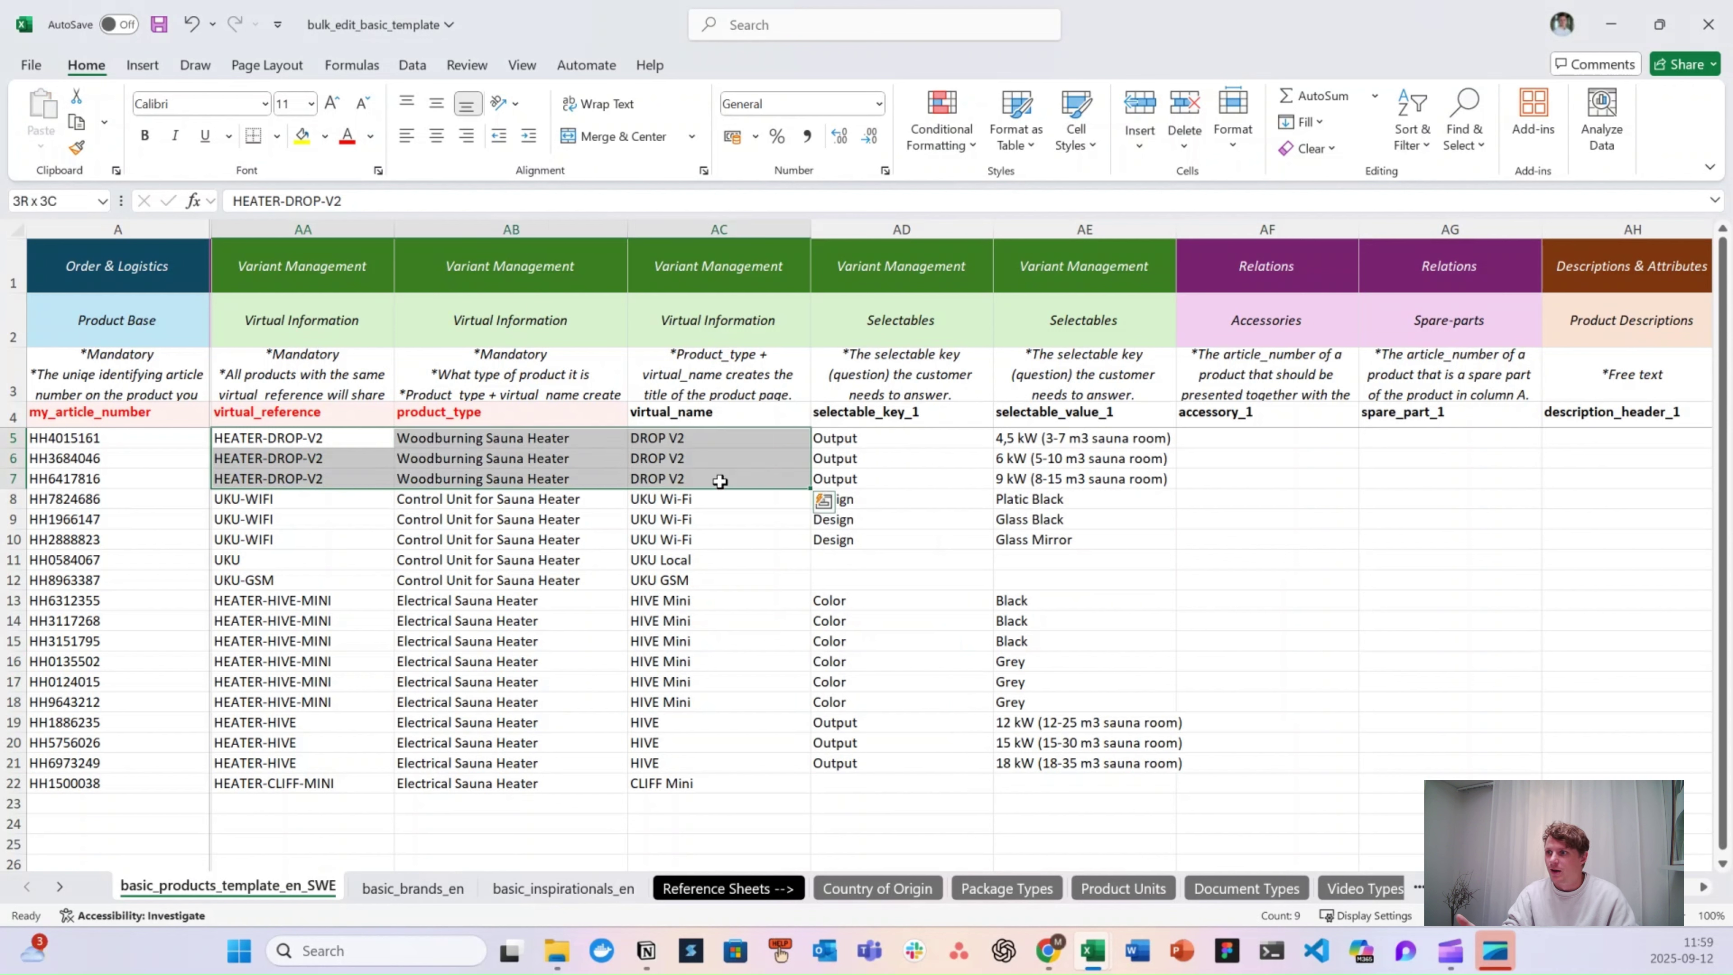
{"action": "left_click", "coordinate": [955, 440]}
{"action": "left_click_drag", "start_coordinate": [955, 440], "coordinate": [1046, 482]}
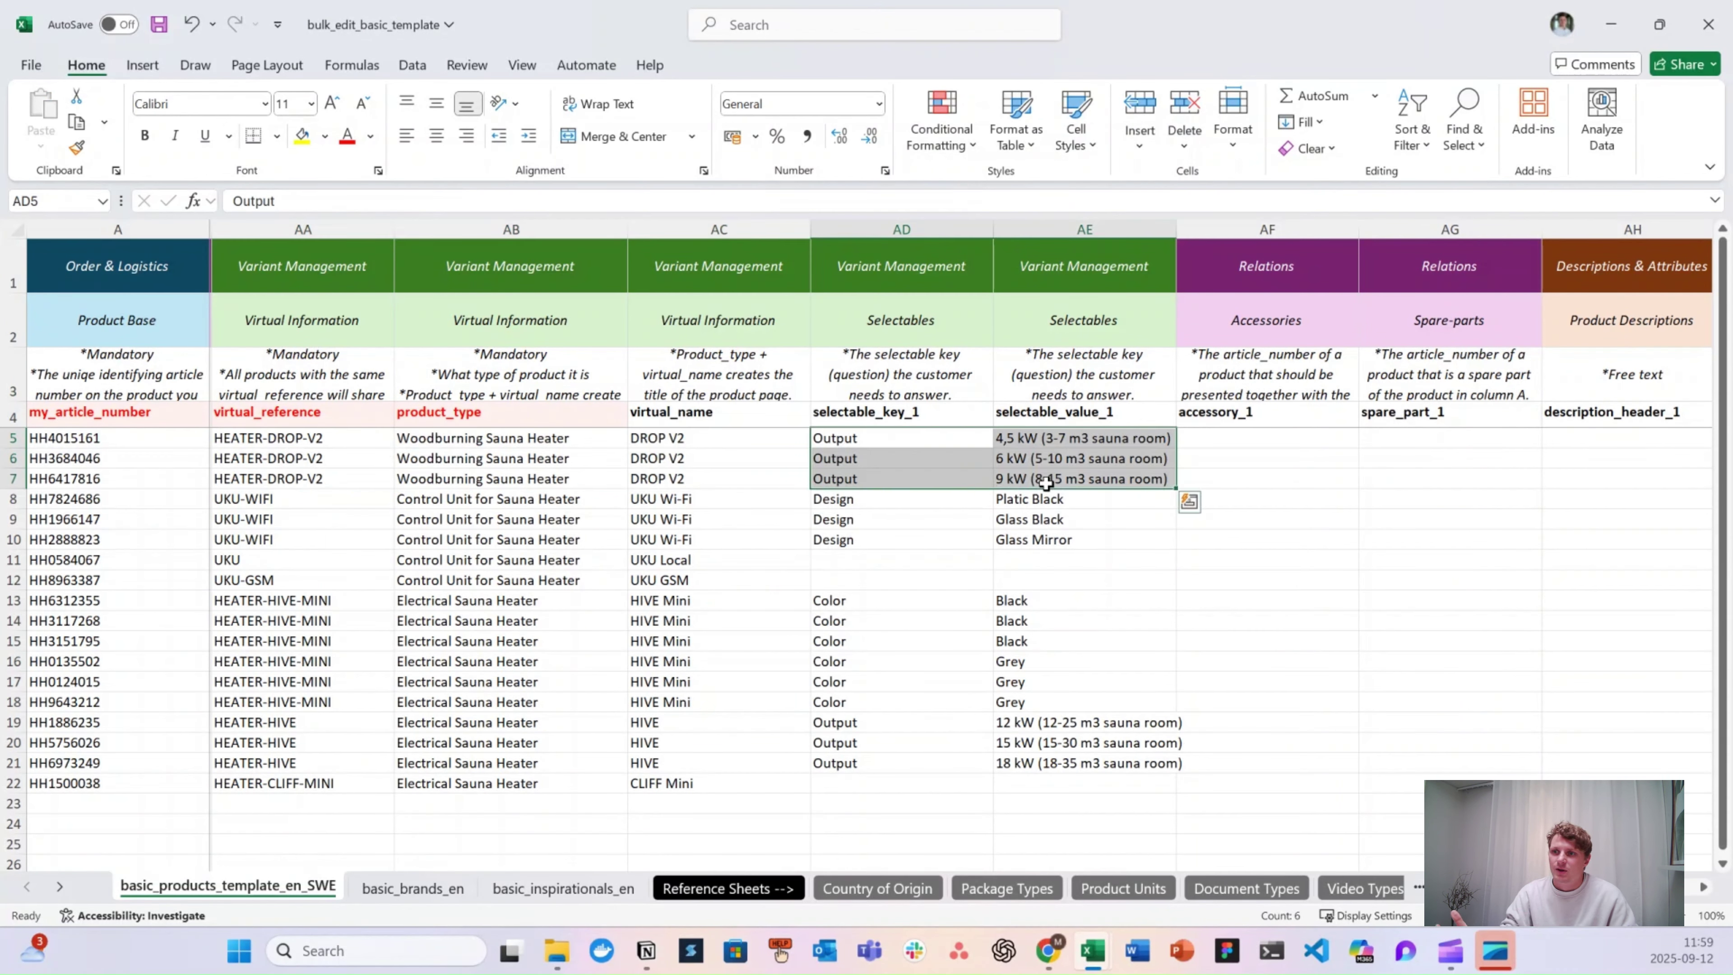